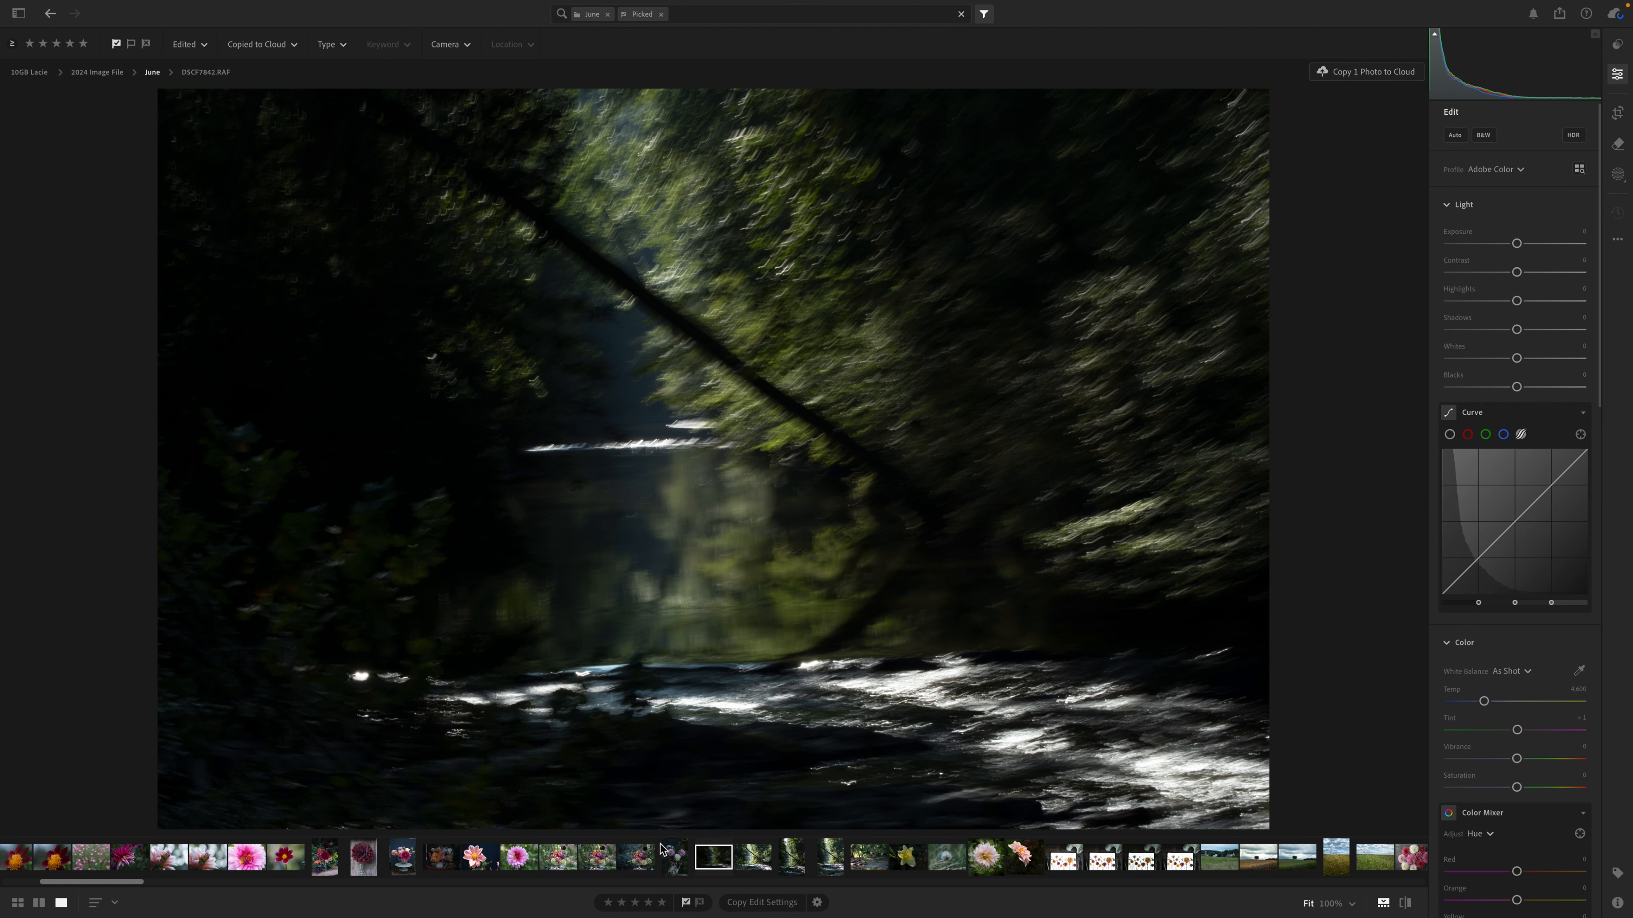
# Compare the sharp horizontal and vertical versions of the stream scene, and return to the dark motion-blurred shot.
pyautogui.click(747, 865)
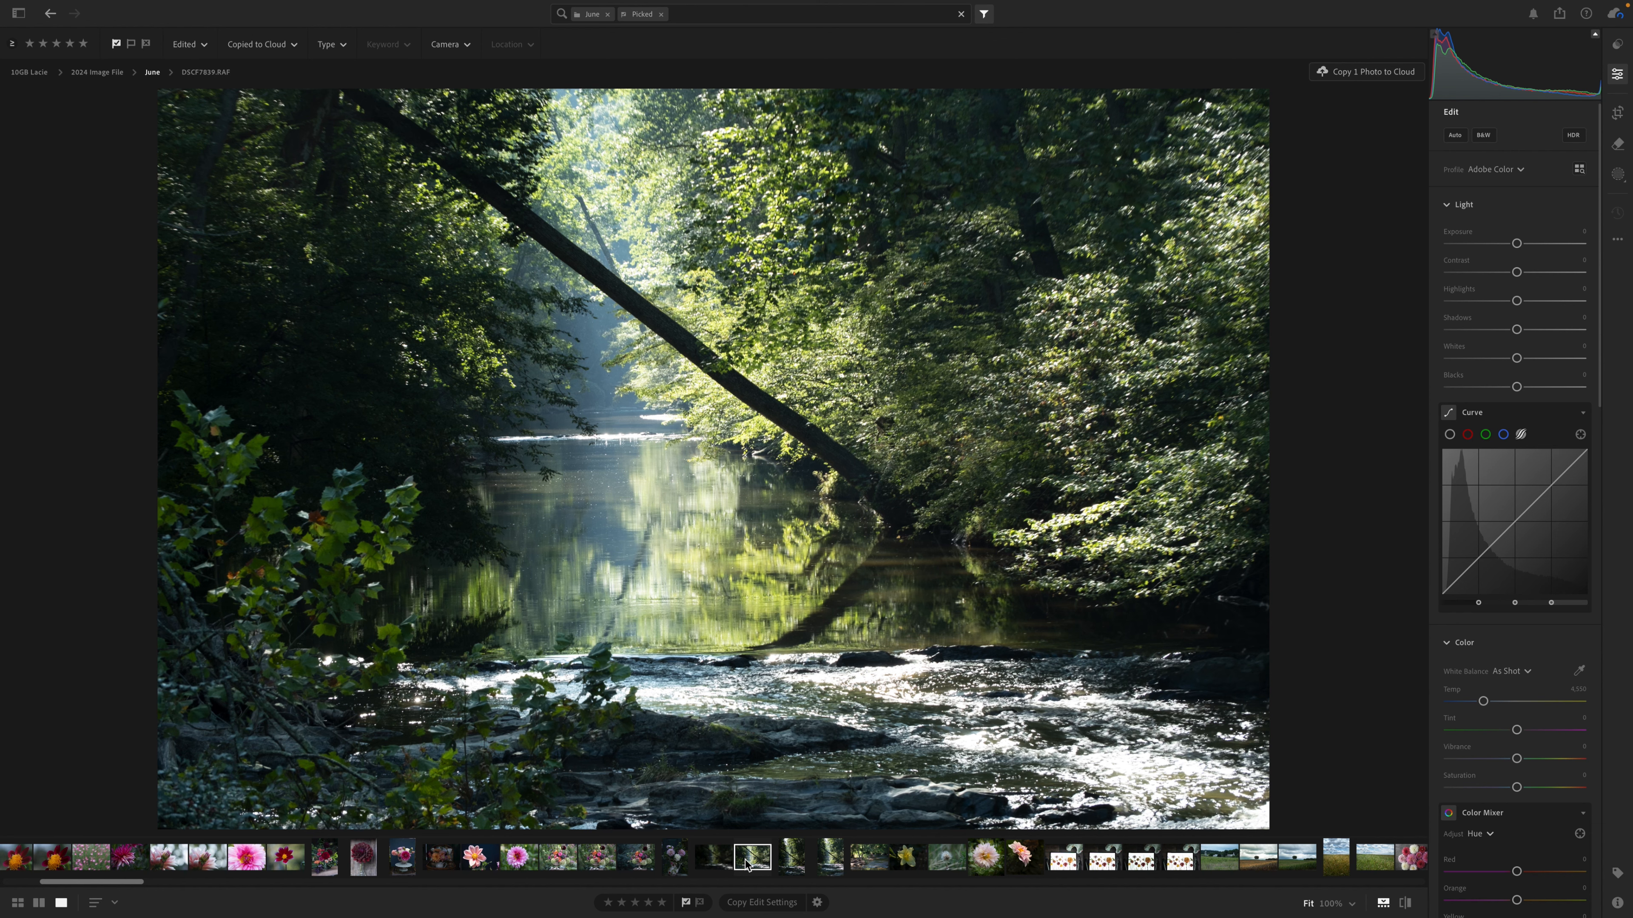
pyautogui.click(789, 864)
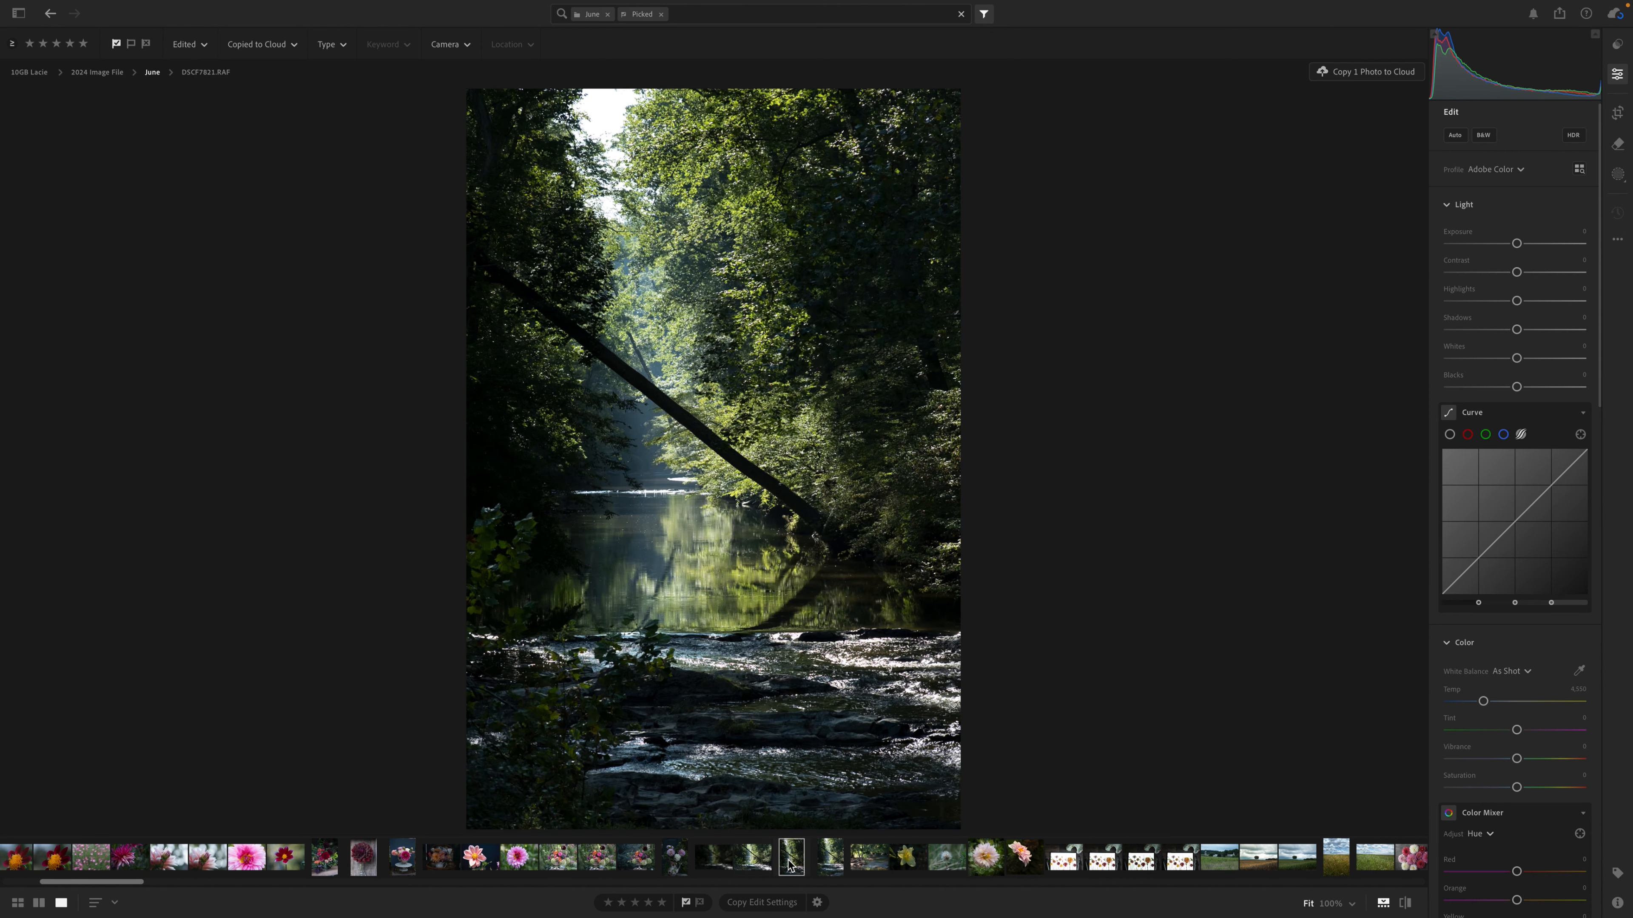
pyautogui.click(831, 863)
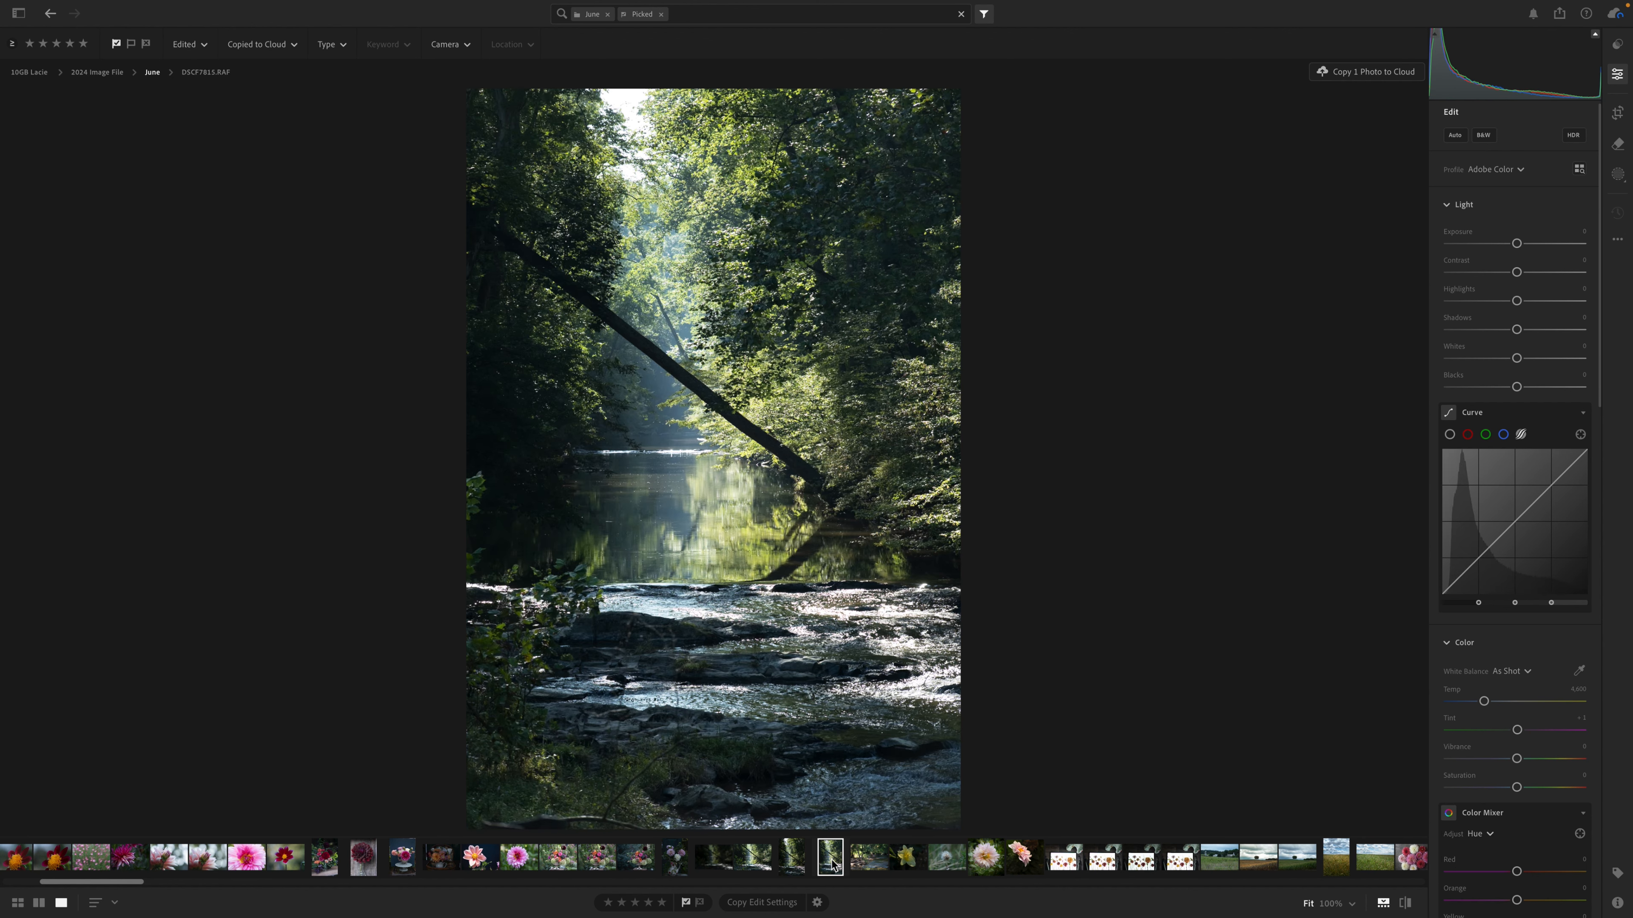
pyautogui.click(792, 858)
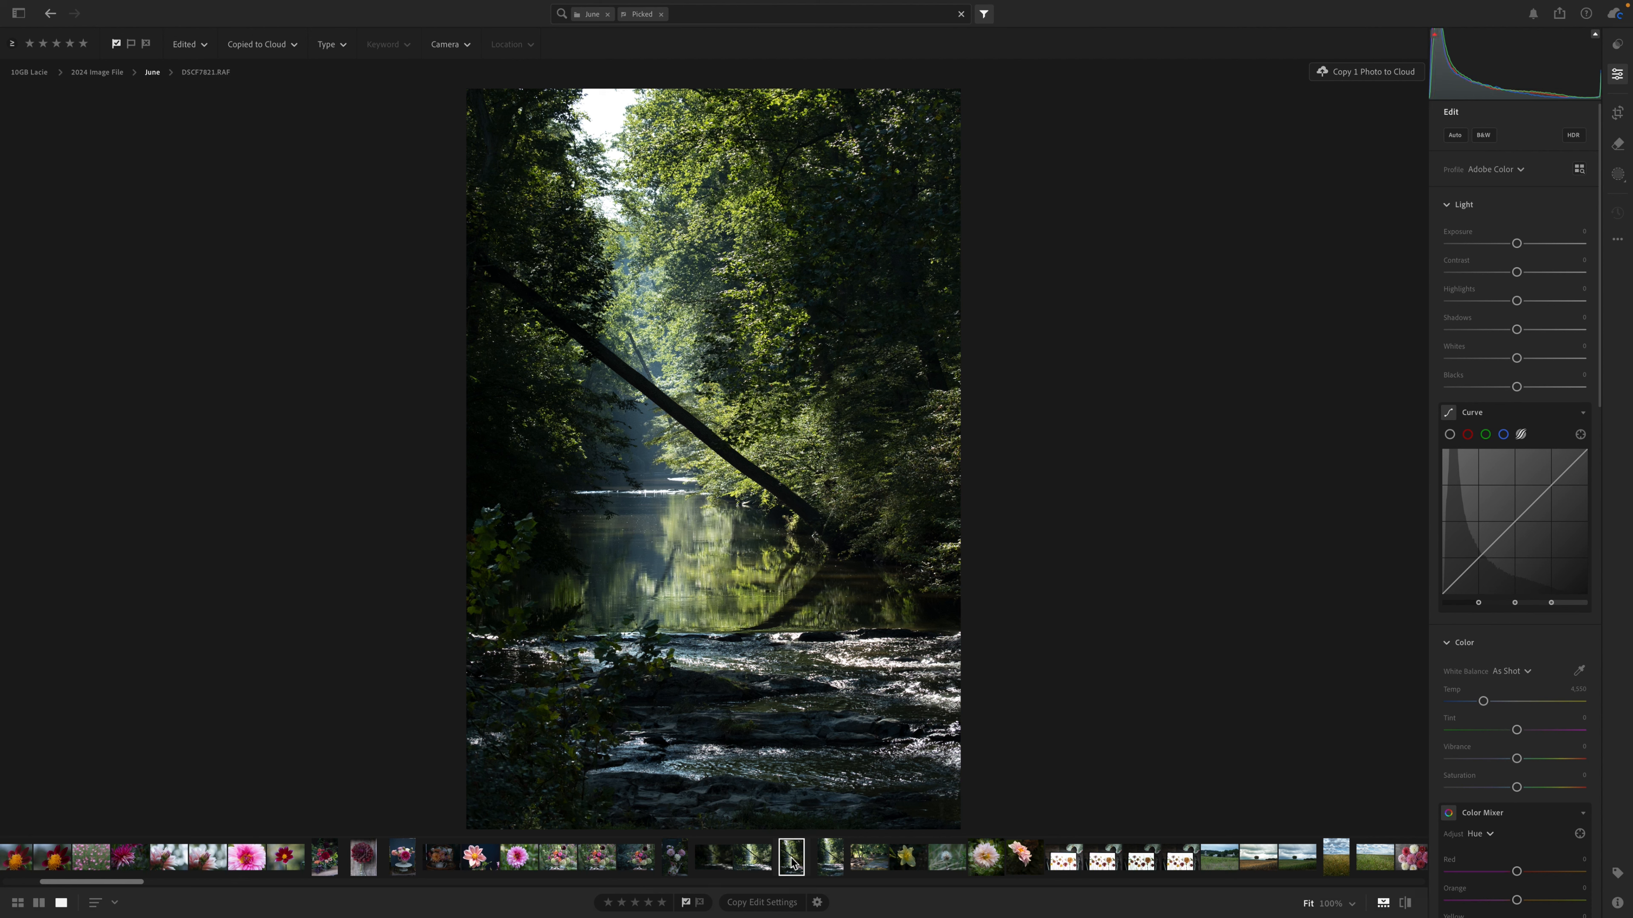
pyautogui.click(752, 858)
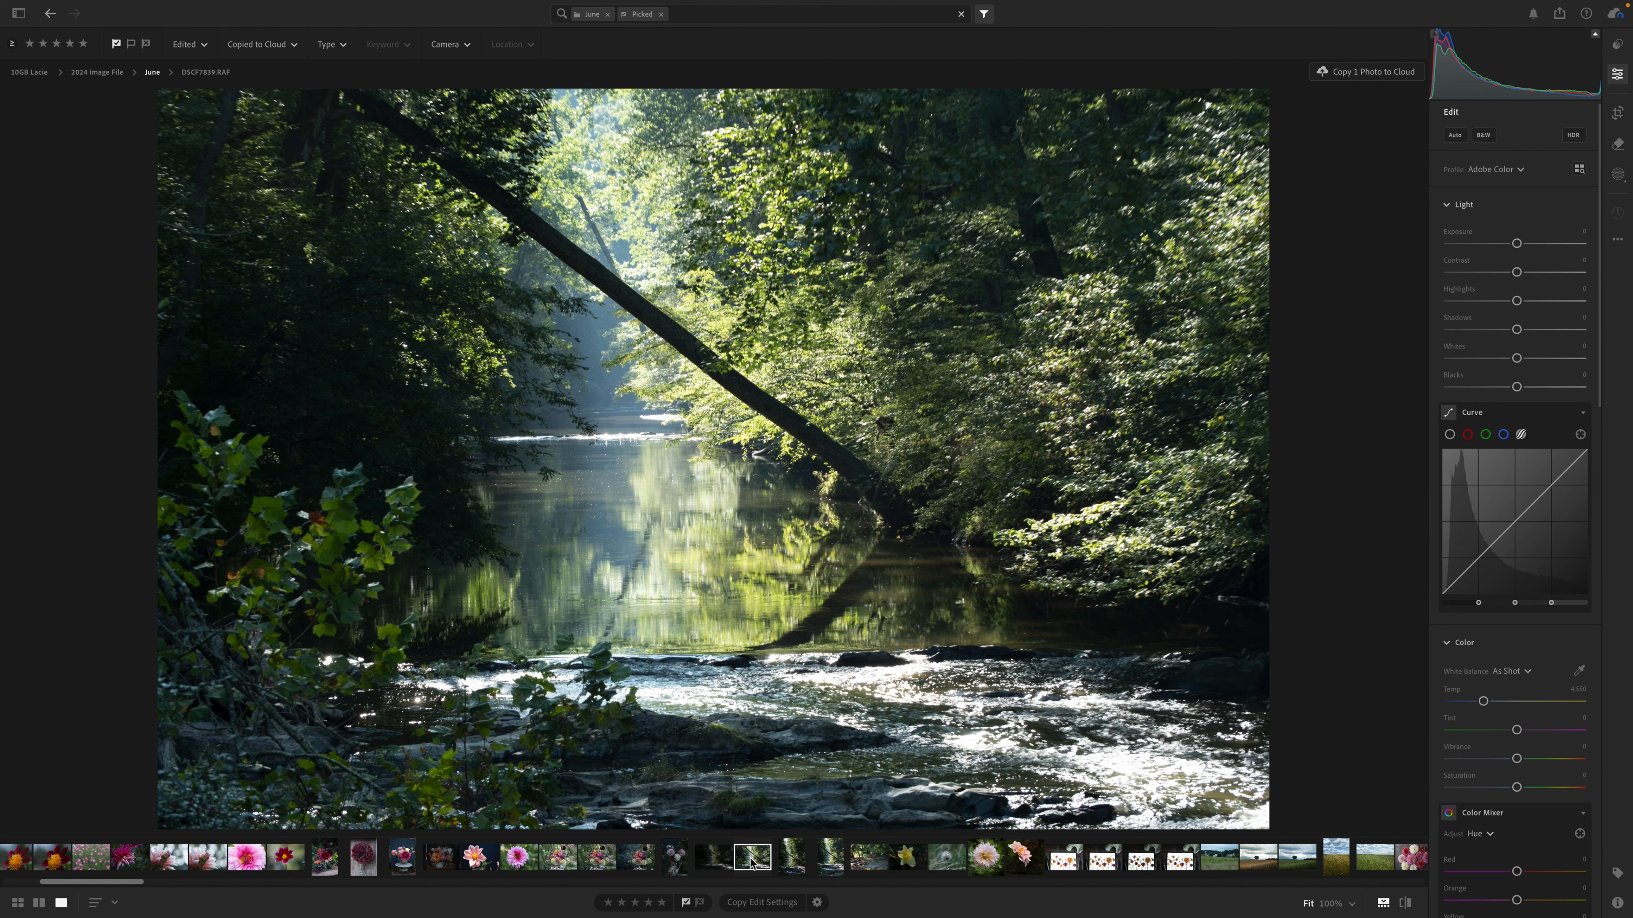
pyautogui.click(715, 861)
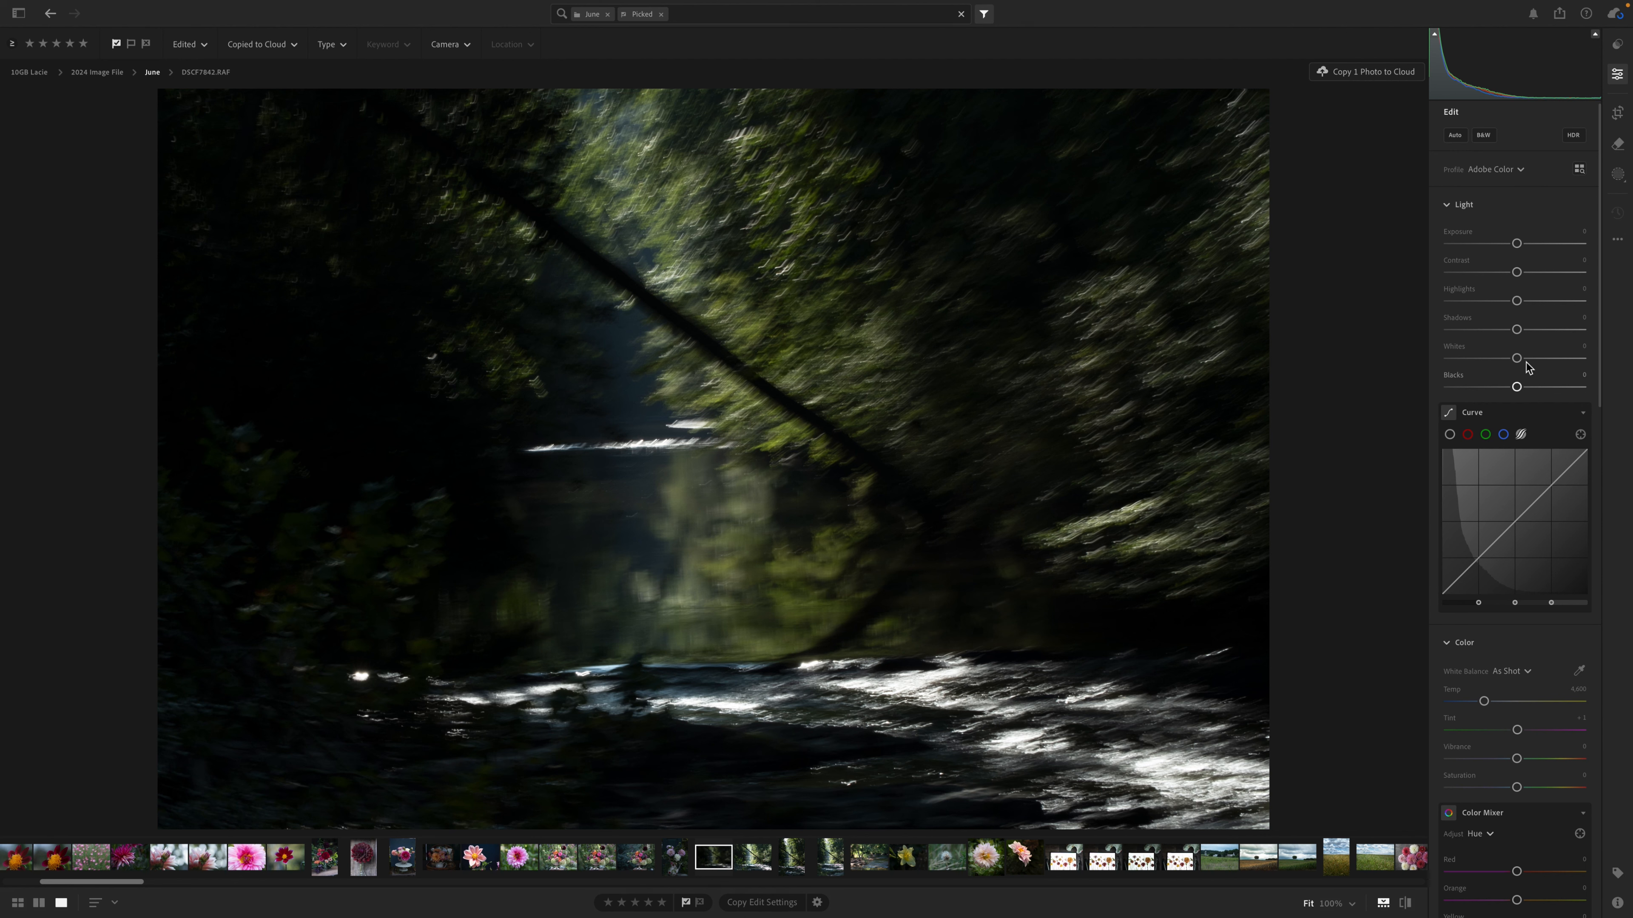
# Brighten the photo with Shadows +81, Blacks +80 and Exposure about +0.60, and lift the upper part of the tone curve.
pyautogui.moveTo(1517, 328); pyautogui.dragTo(1573, 335)
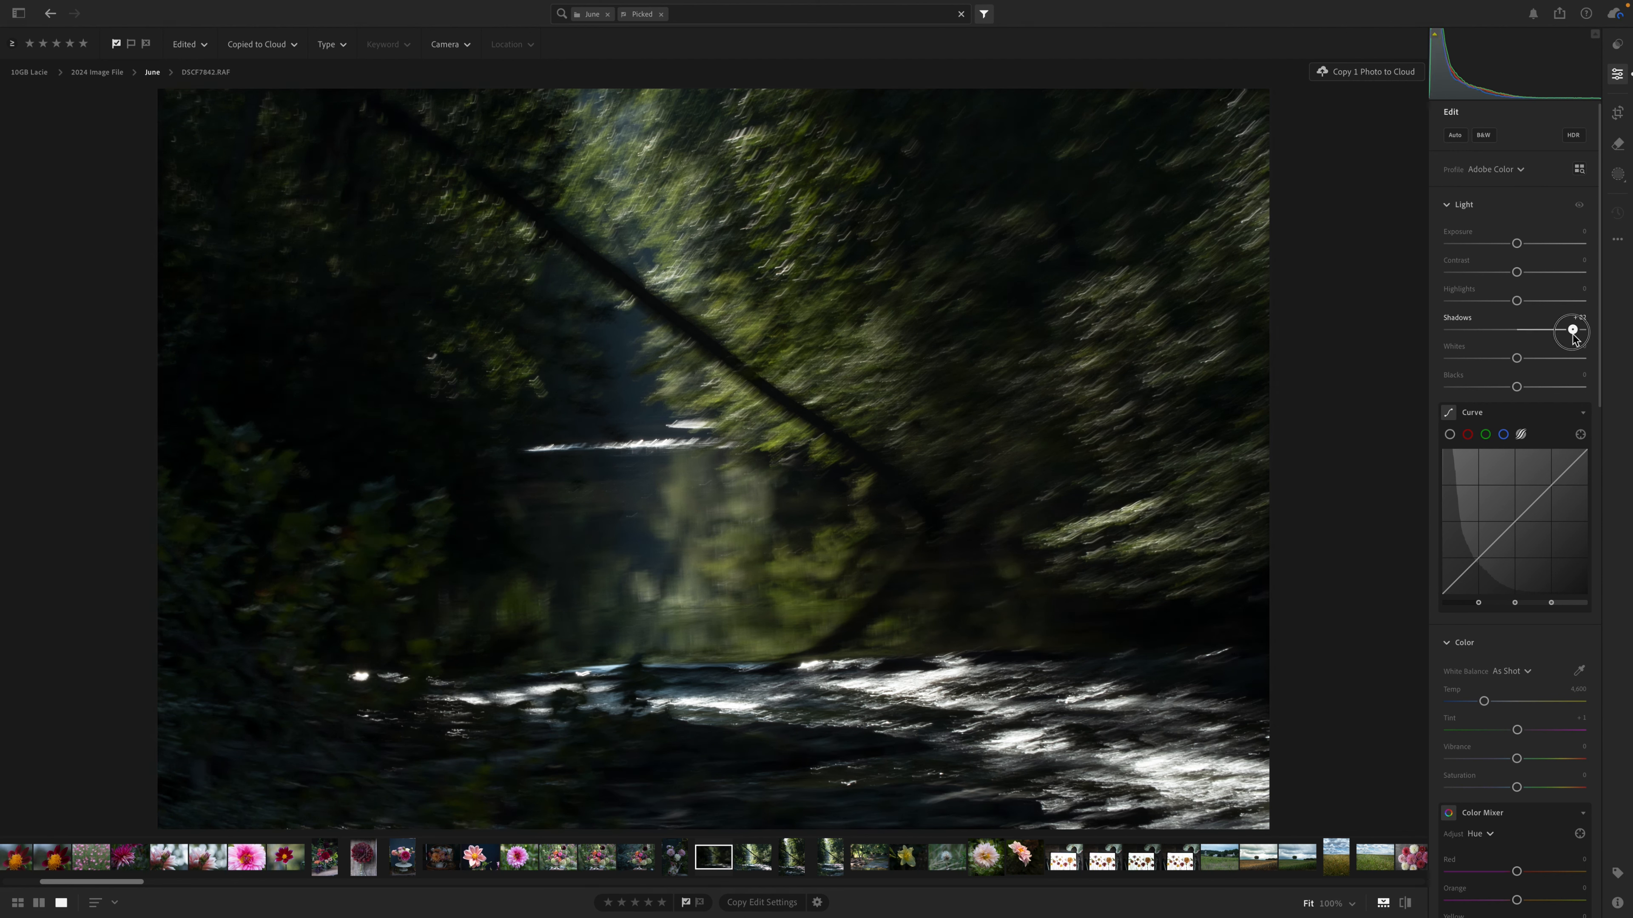
pyautogui.moveTo(1517, 389); pyautogui.dragTo(1568, 391)
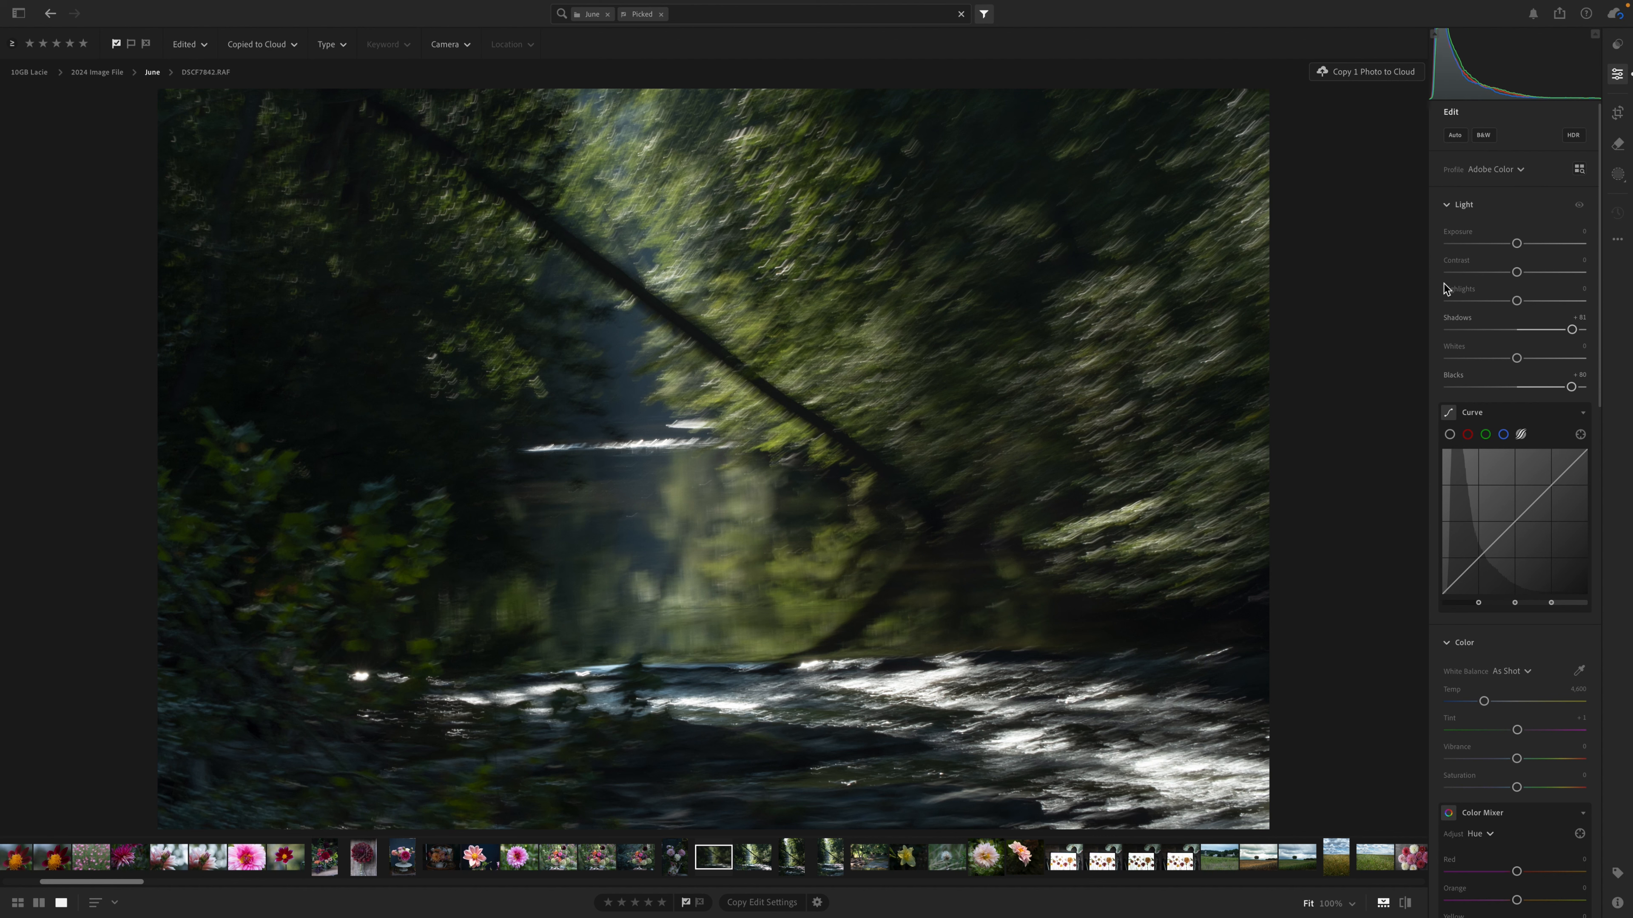
pyautogui.moveTo(1554, 486); pyautogui.dragTo(1546, 471)
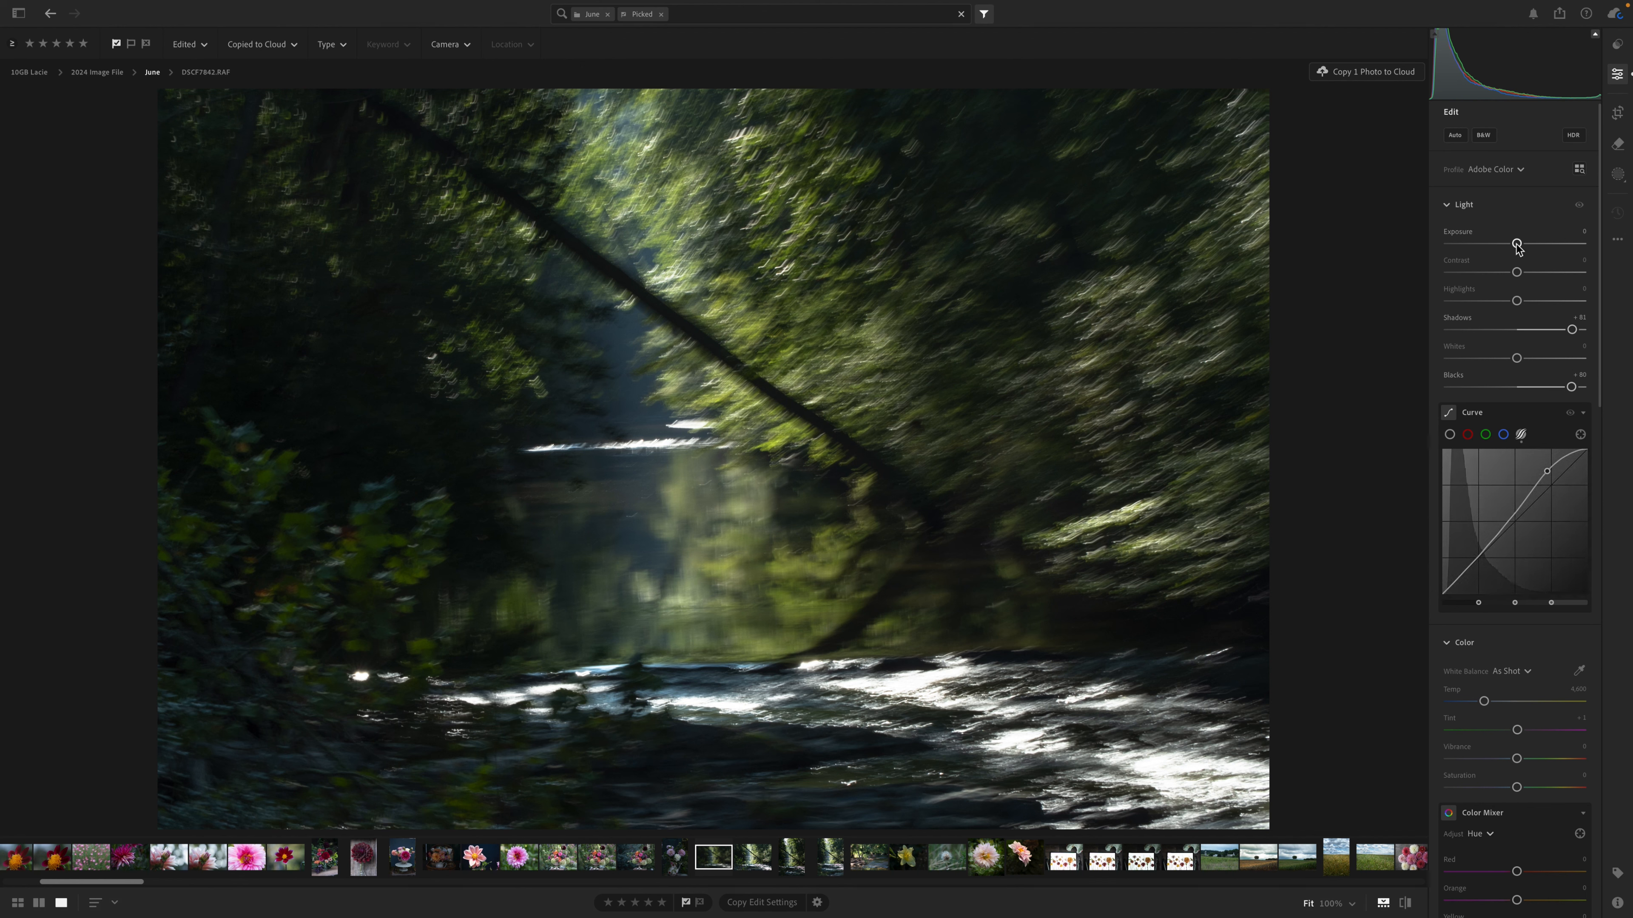
pyautogui.moveTo(1516, 245); pyautogui.dragTo(1523, 246)
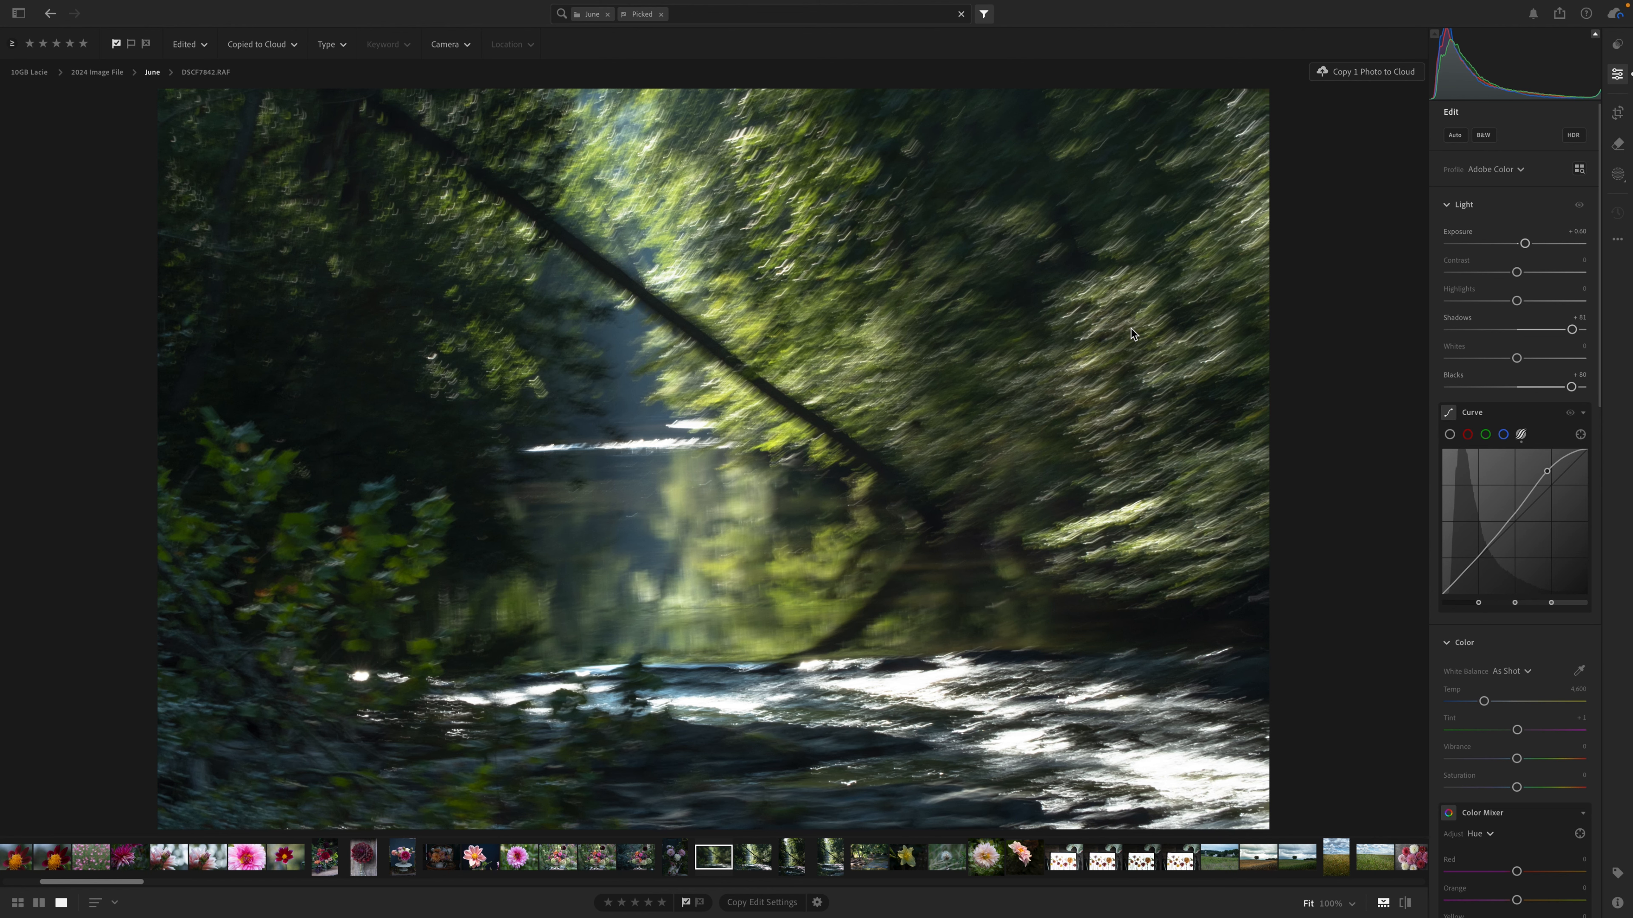
# Straighten the photo about 1 degree clockwise and crop its left edge slightly inward with a custom aspect.
pyautogui.click(1620, 120)
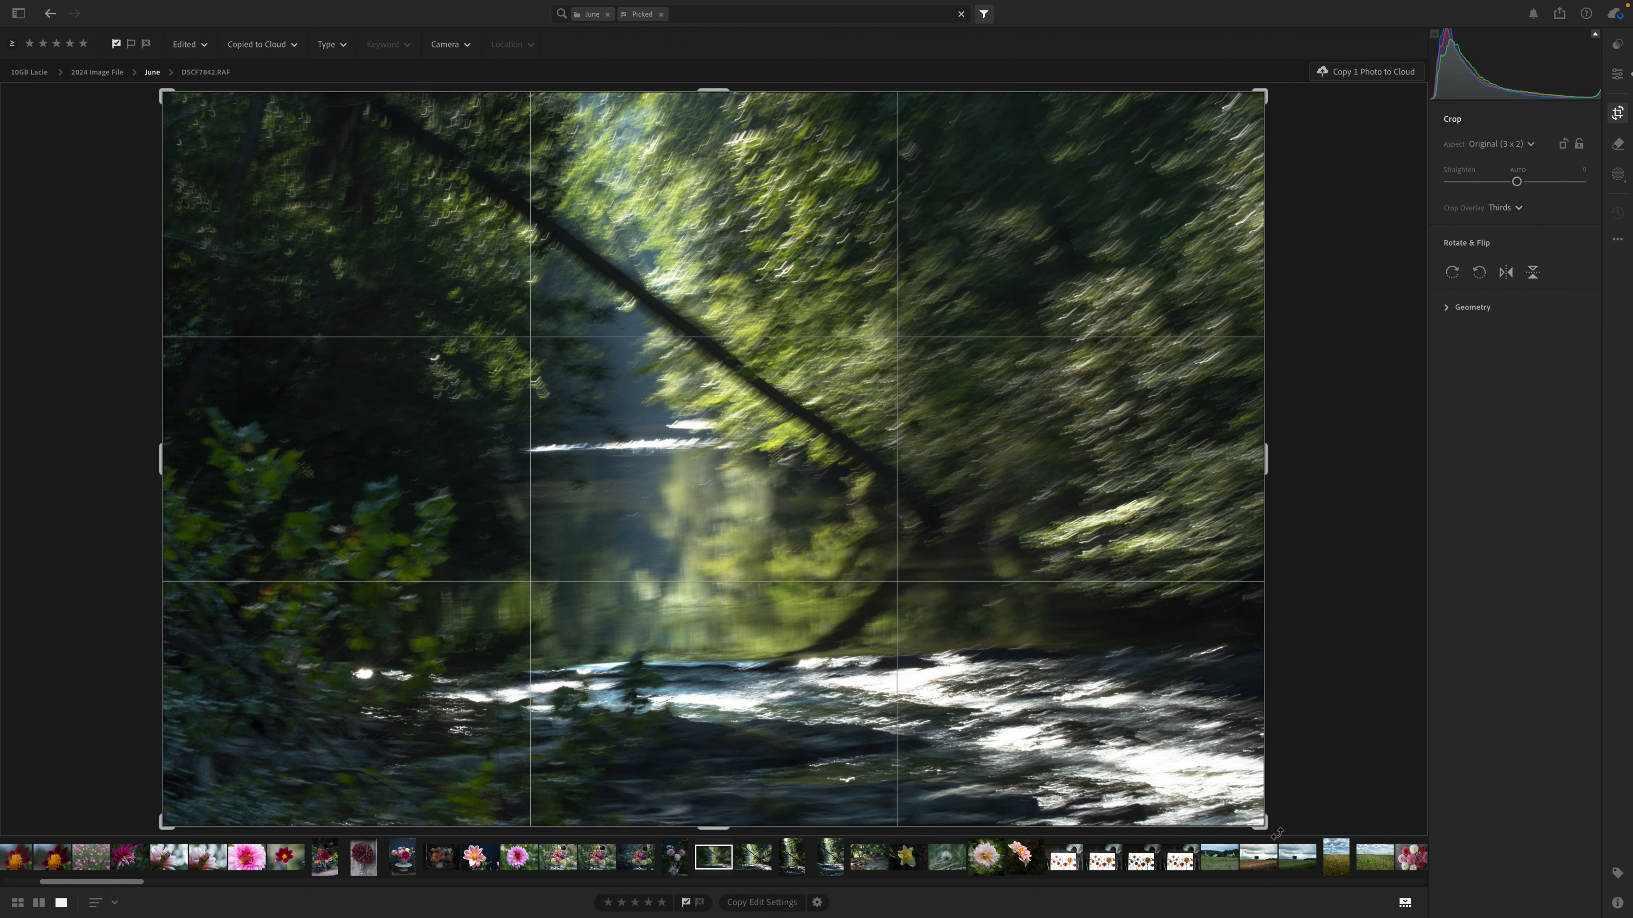
pyautogui.moveTo(1276, 834); pyautogui.dragTo(1265, 839)
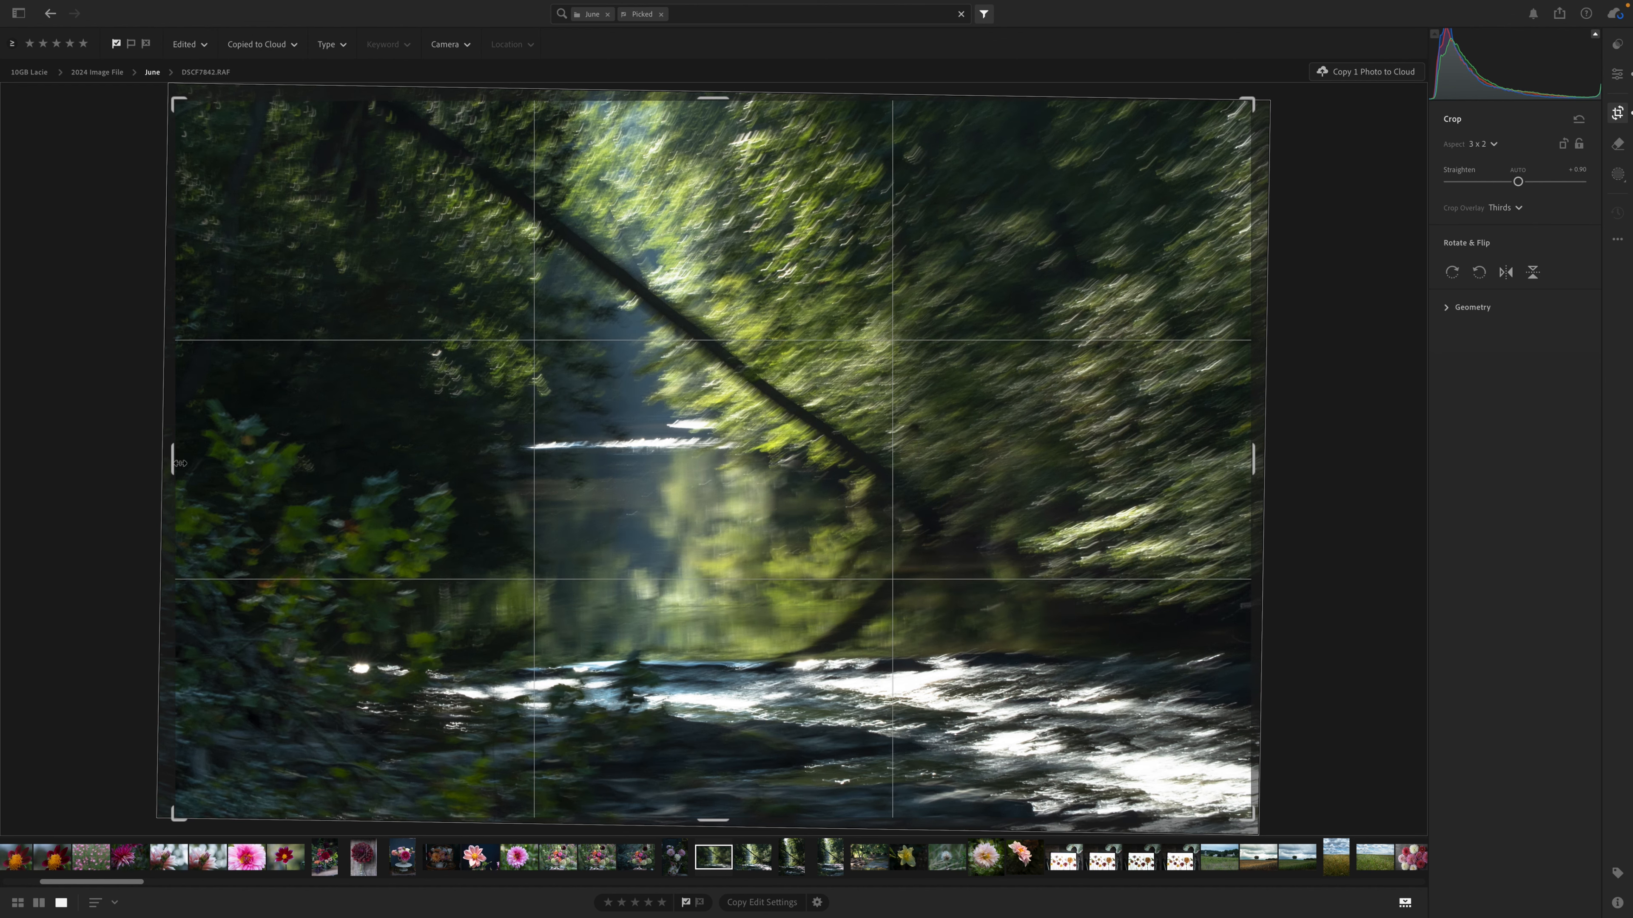
pyautogui.moveTo(176, 460)
pyautogui.mouseDown()
pyautogui.moveTo(221, 466)
pyautogui.moveTo(182, 467)
pyautogui.mouseUp()
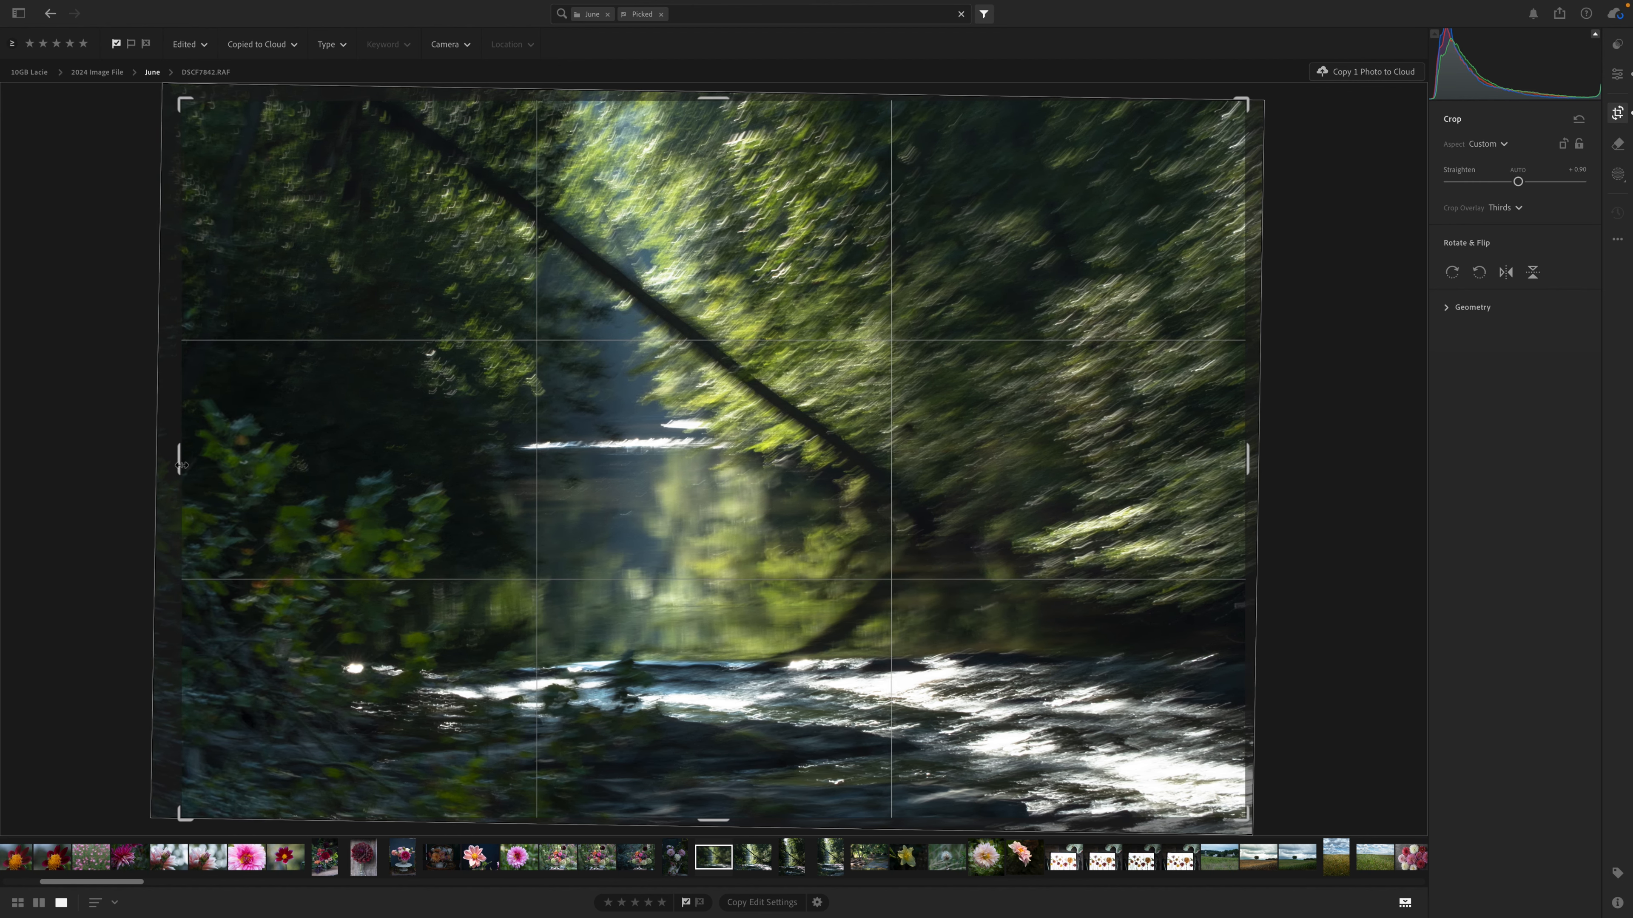
pyautogui.press('e')
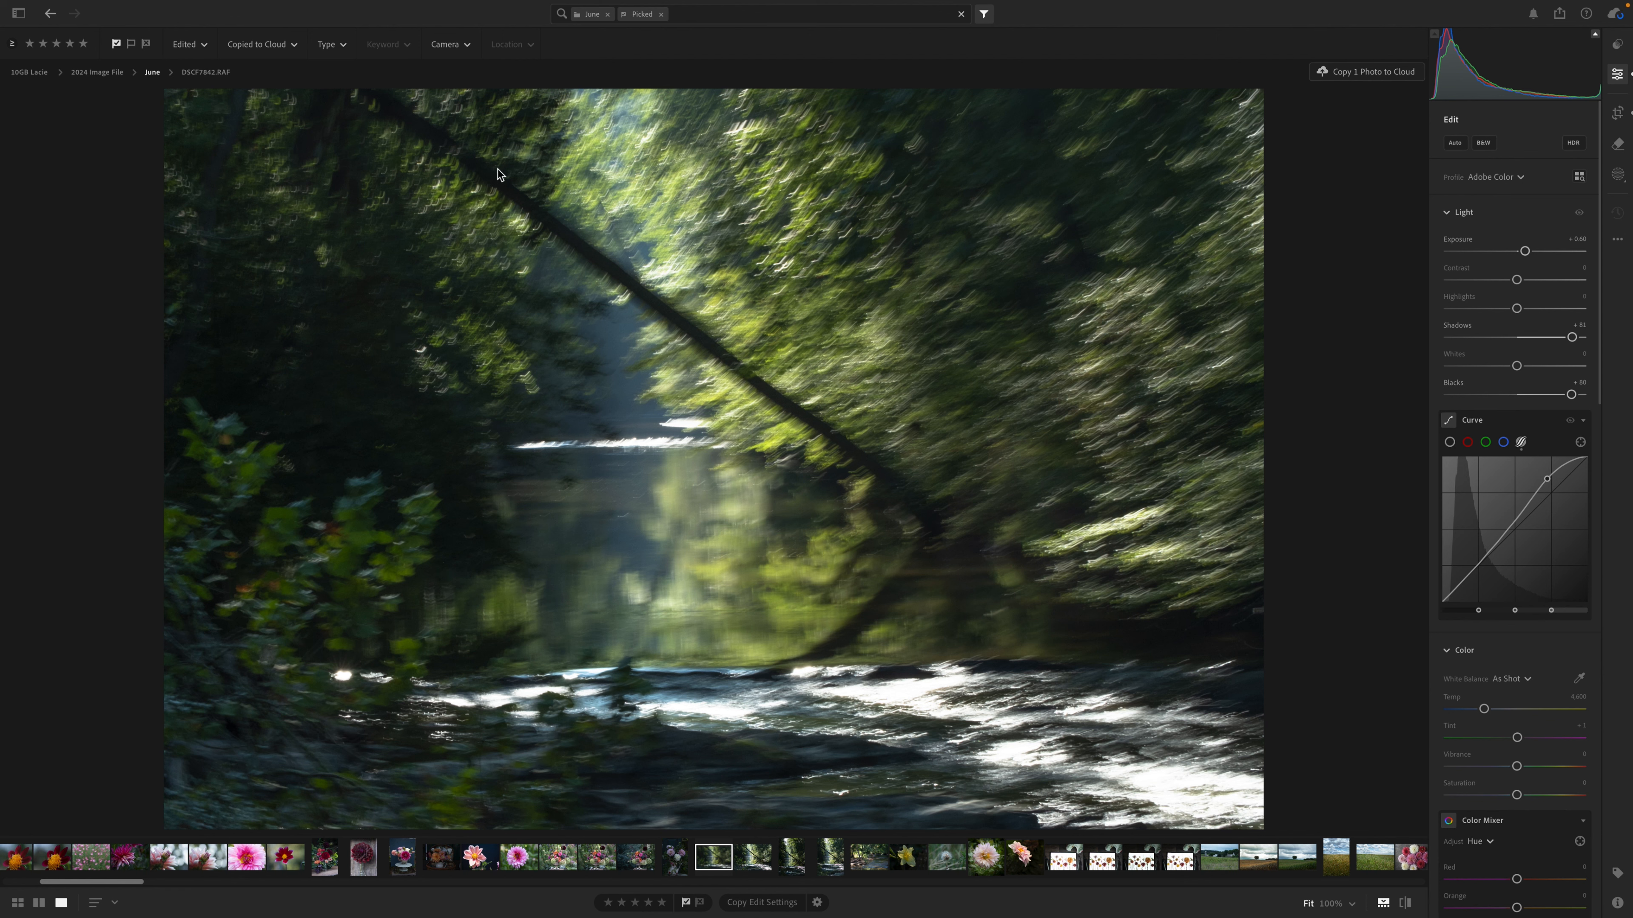
# Create a diagonal linear gradient mask running from the photo's upper-left corner toward the middle of the water.
pyautogui.click(1618, 183)
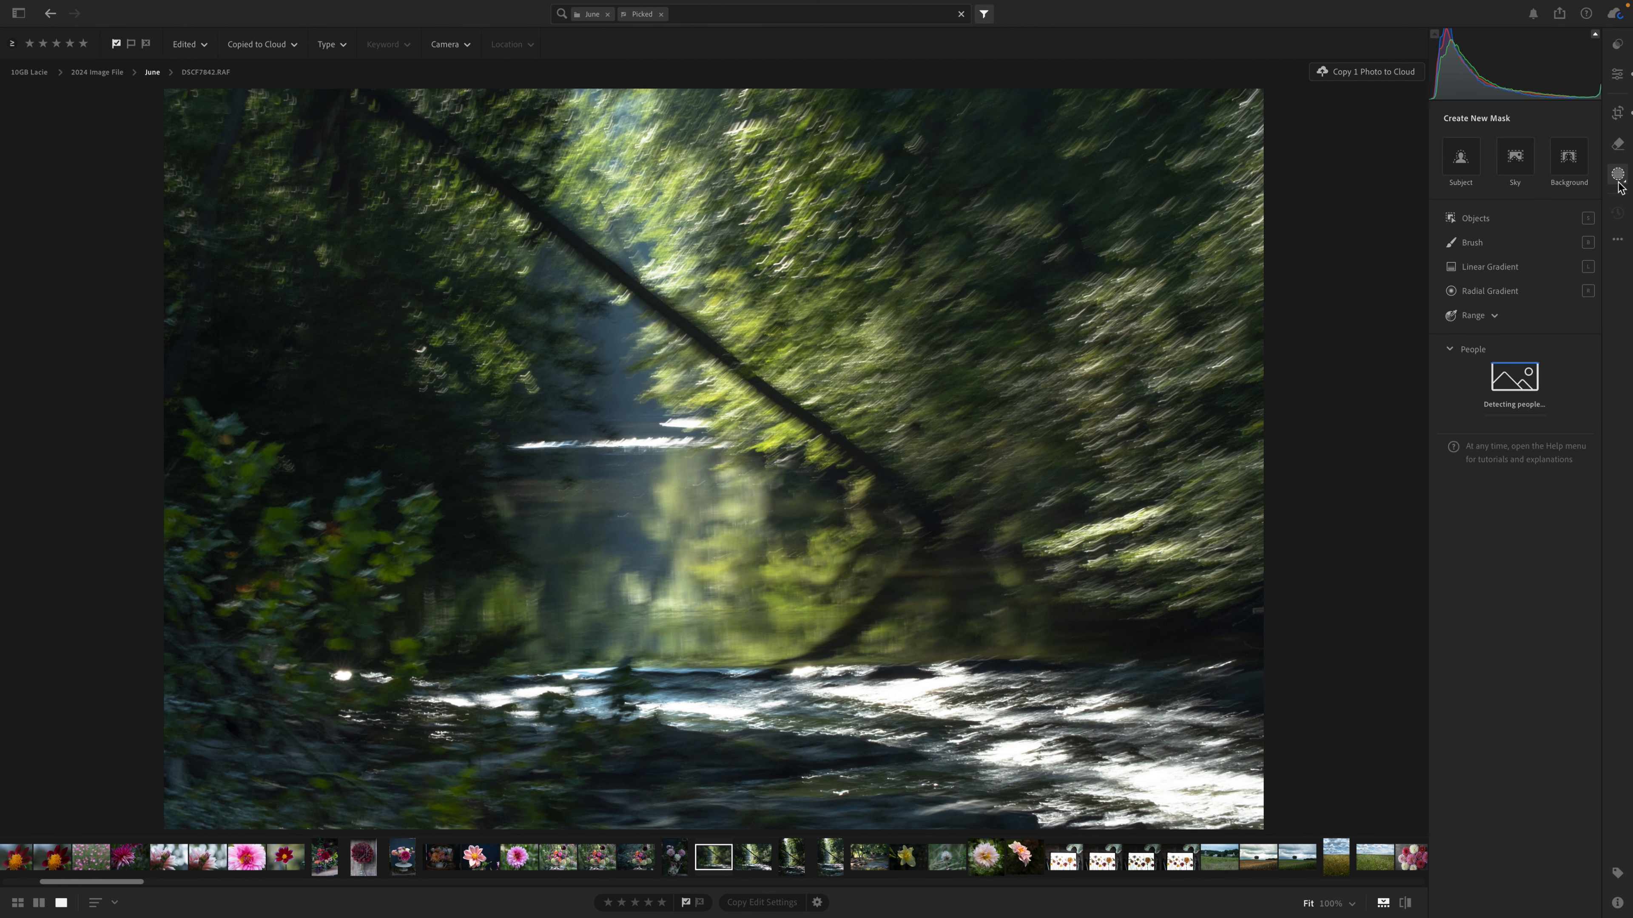
pyautogui.click(1492, 268)
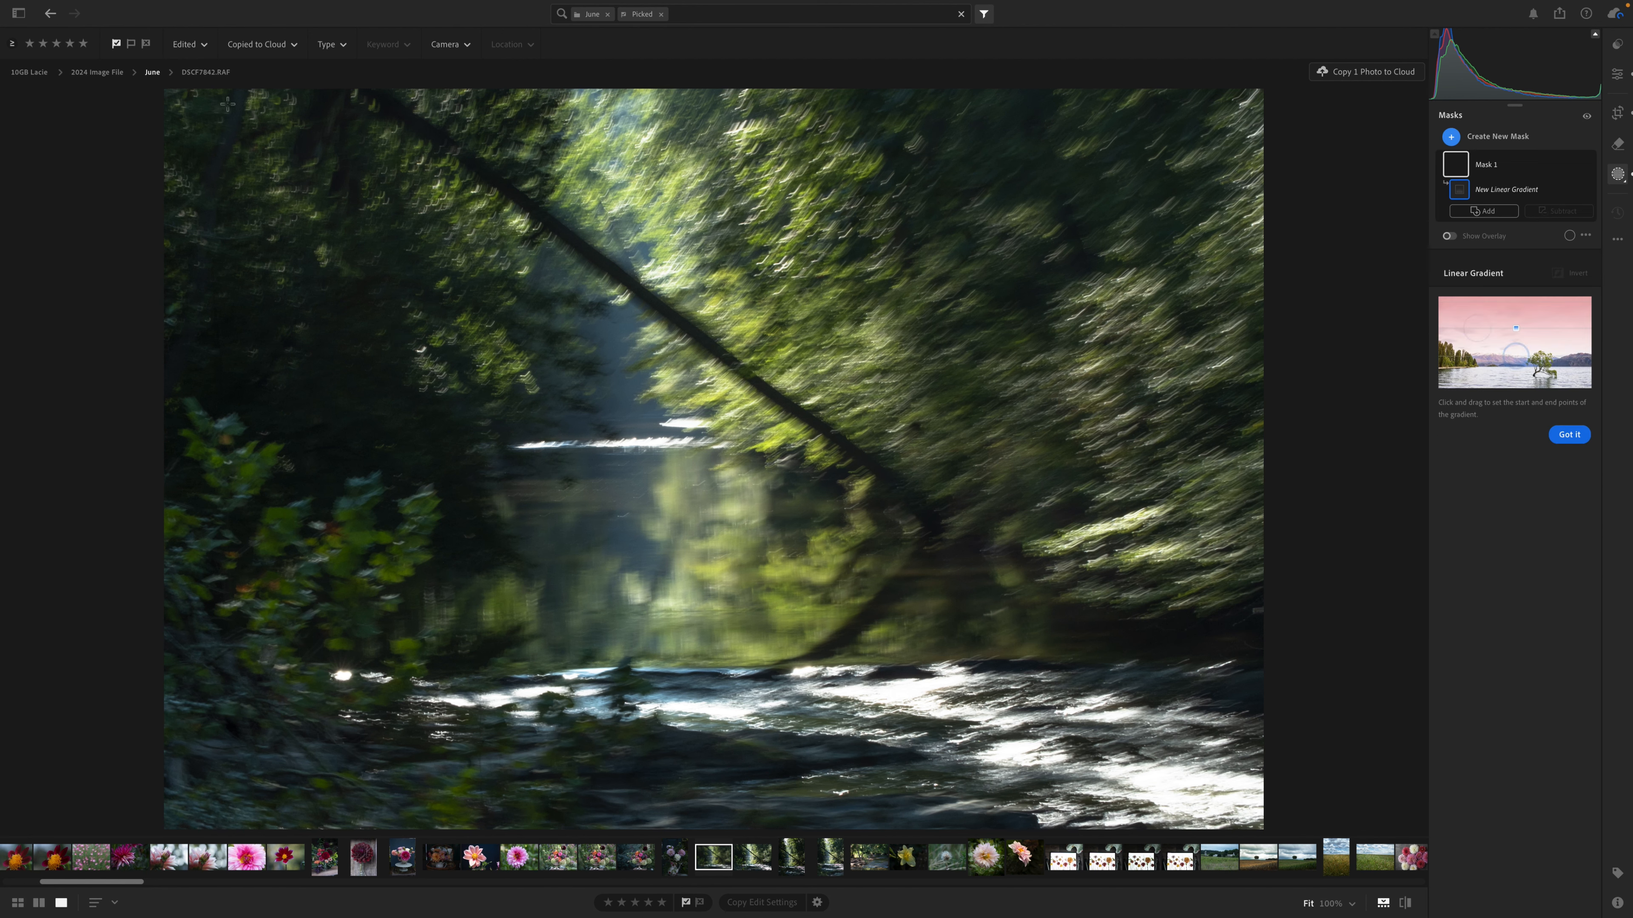
pyautogui.moveTo(178, 108); pyautogui.dragTo(667, 522)
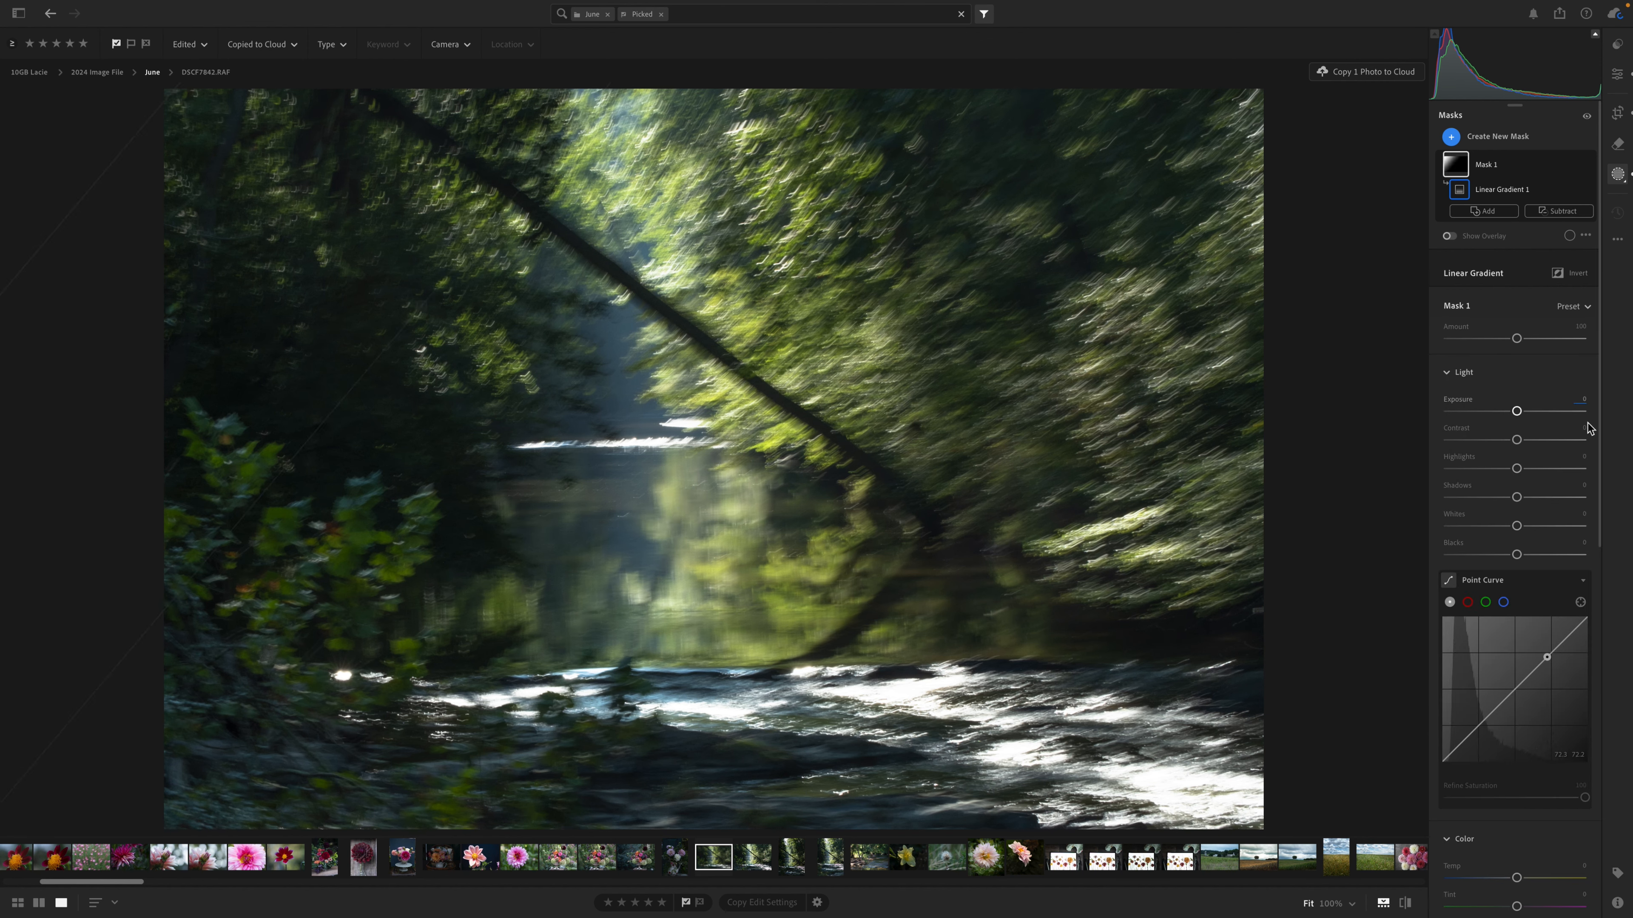
# Brighten the gradient mask with Exposure +0.36, Contrast +34, Highlights +84, Shadows +70 and Blacks +9.
pyautogui.click(1543, 499)
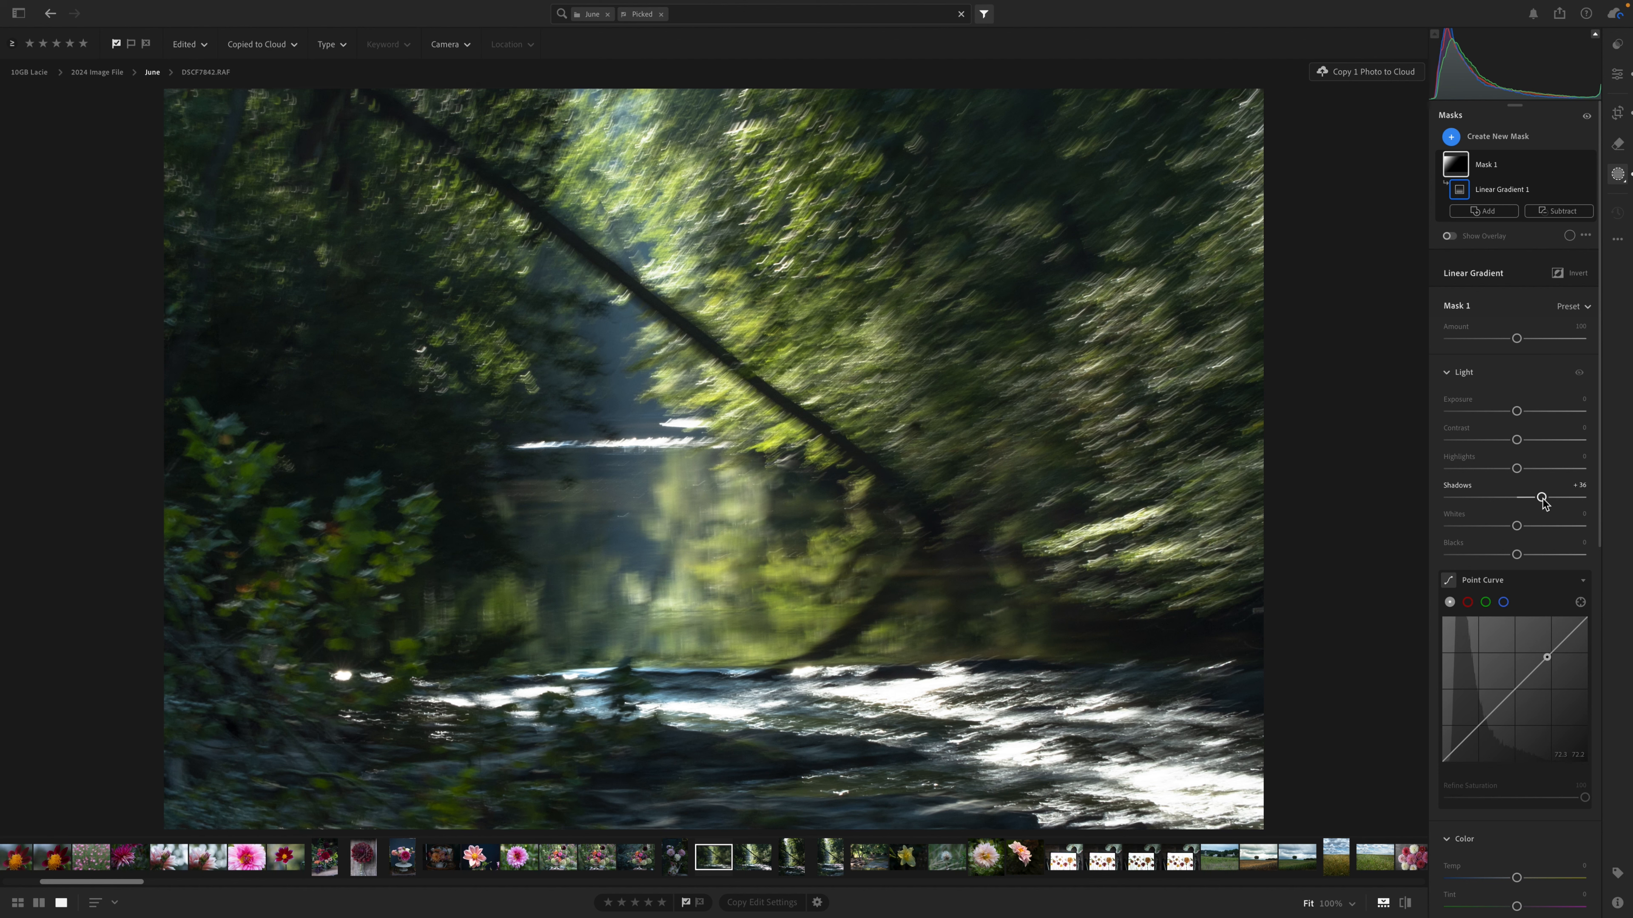
pyautogui.click(1558, 498)
pyautogui.moveTo(1557, 498); pyautogui.dragTo(1522, 414)
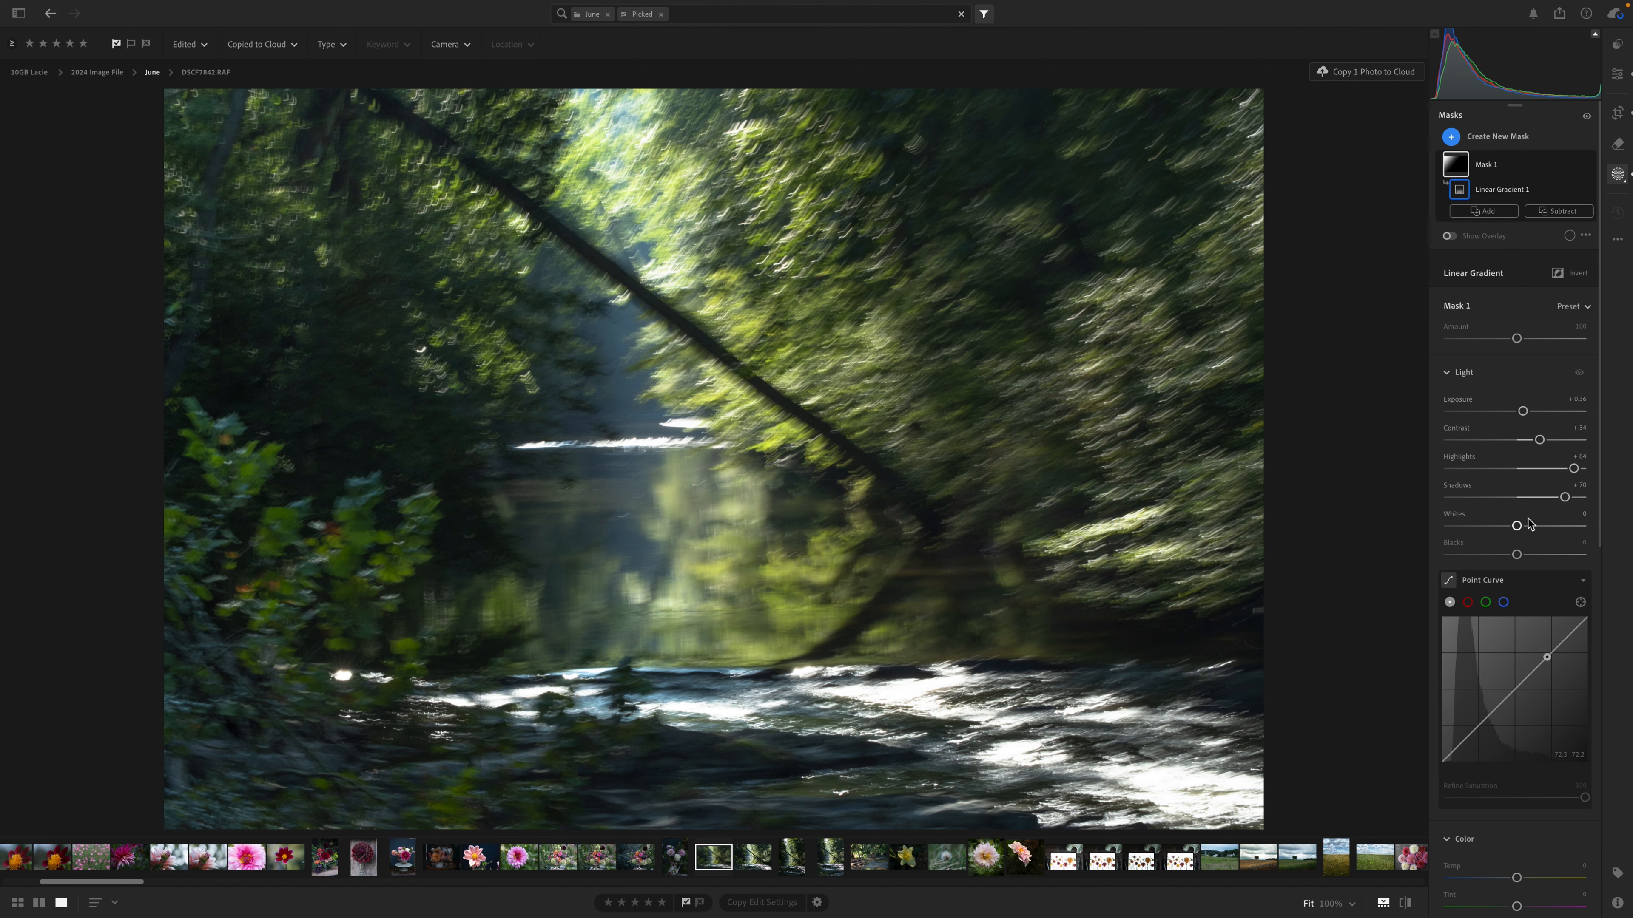
pyautogui.moveTo(1537, 555); pyautogui.dragTo(1524, 558)
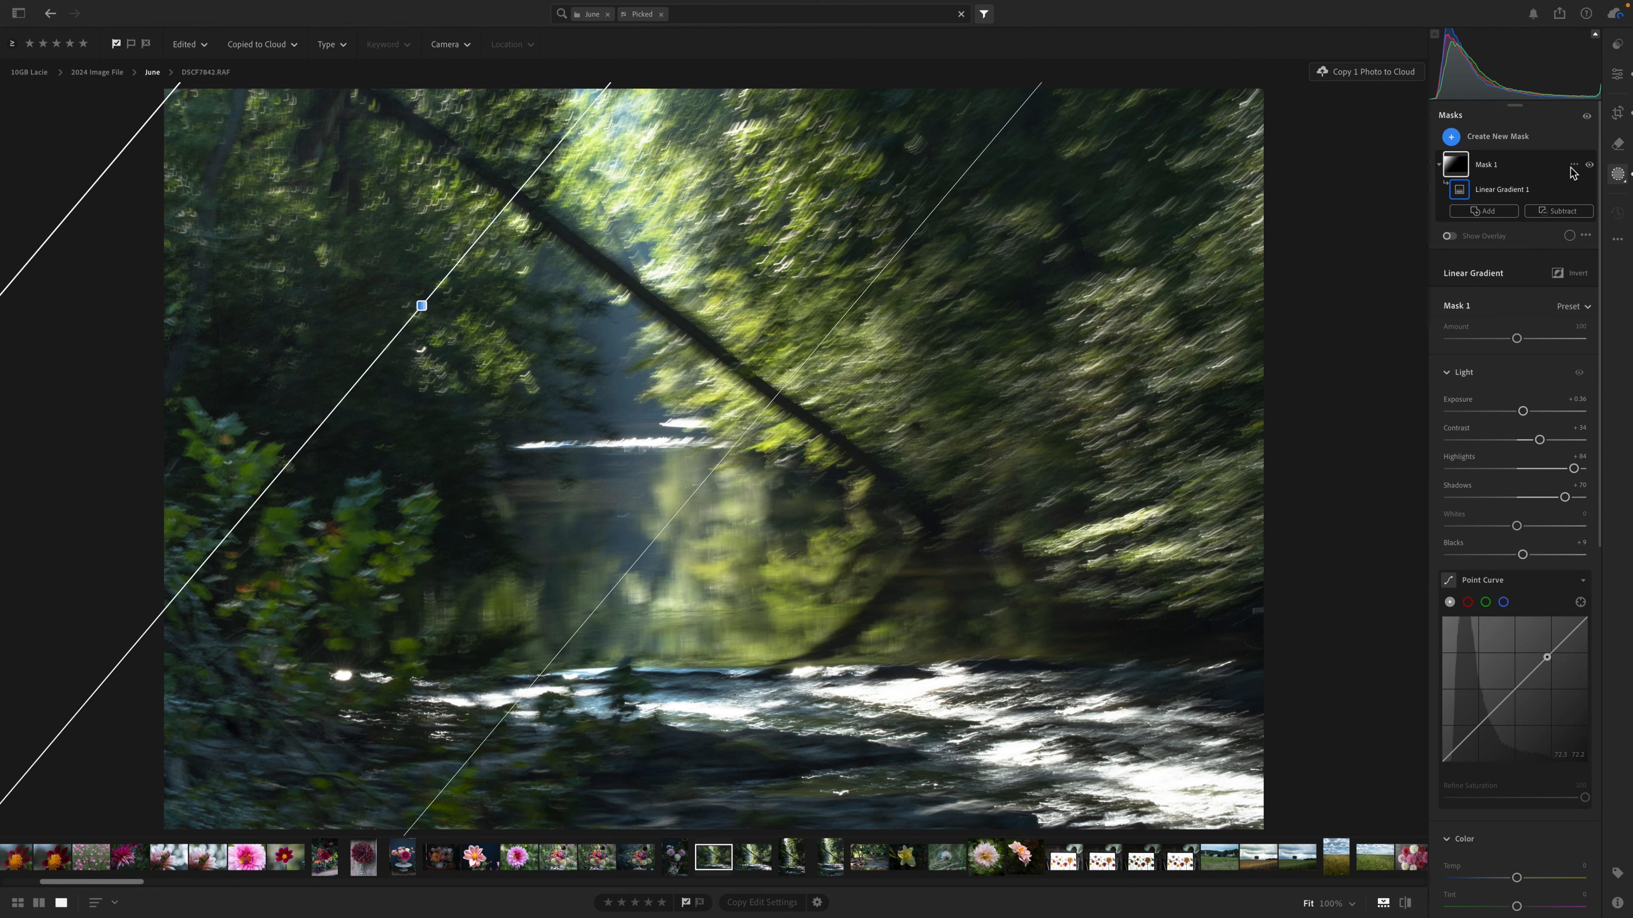
# Toggle the gradient mask's visibility off and on to compare the photo with and without it.
pyautogui.click(1589, 166)
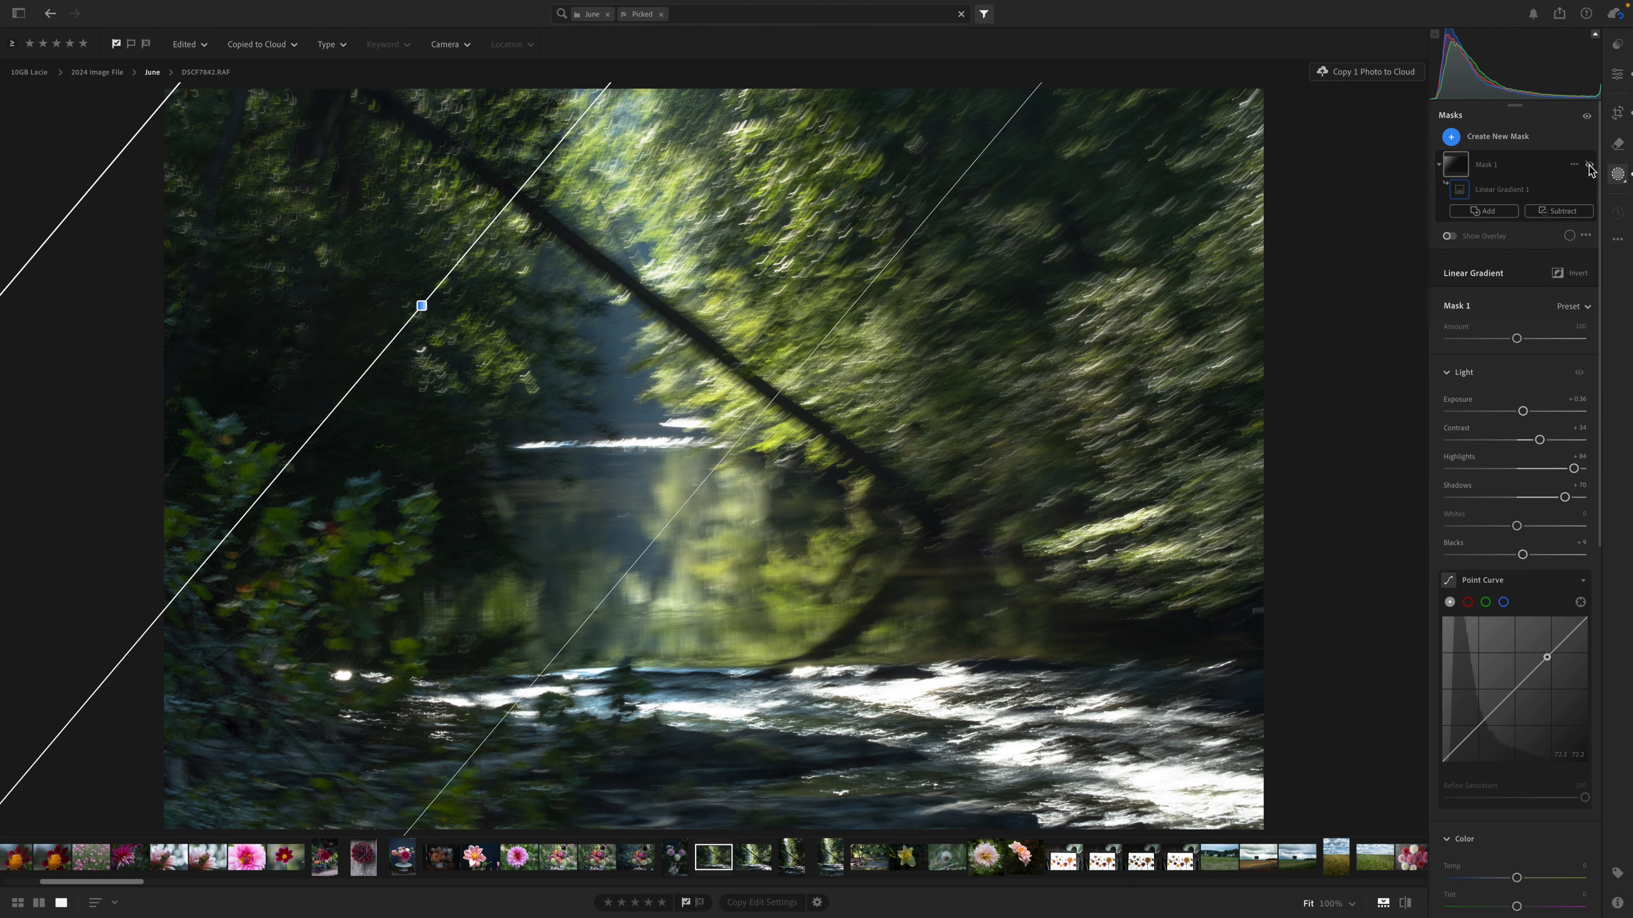
pyautogui.click(1589, 166)
pyautogui.click(1589, 165)
pyautogui.click(1589, 166)
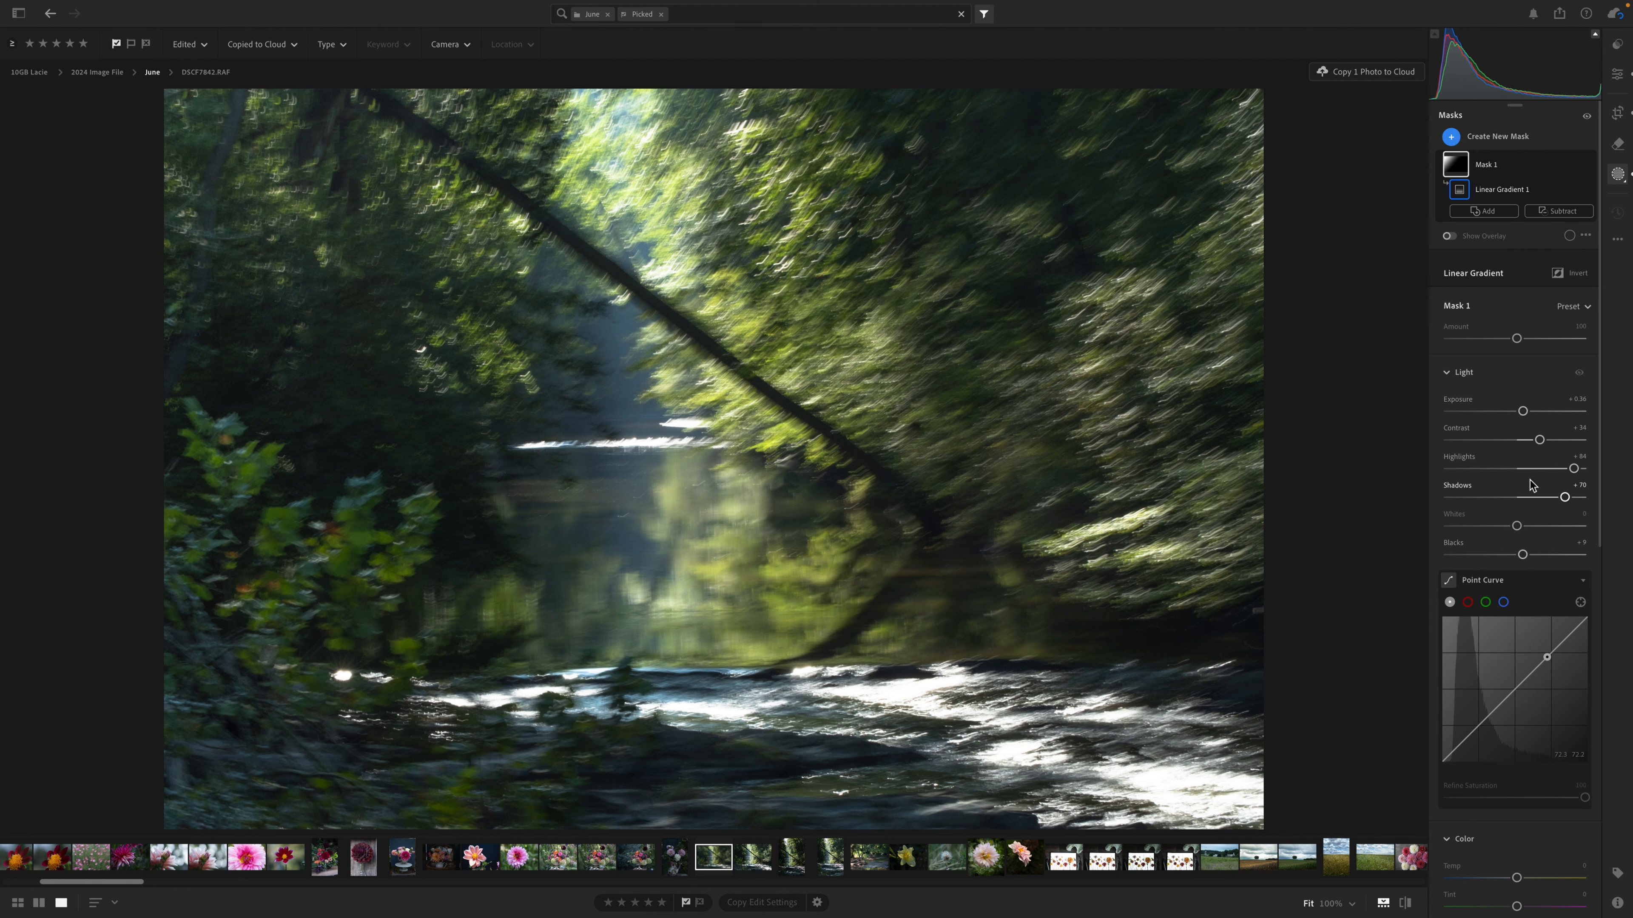
# Leave the mask adjustments and apply Lens Blur to the whole photo.
pyautogui.scroll(-10, 1530, 479)
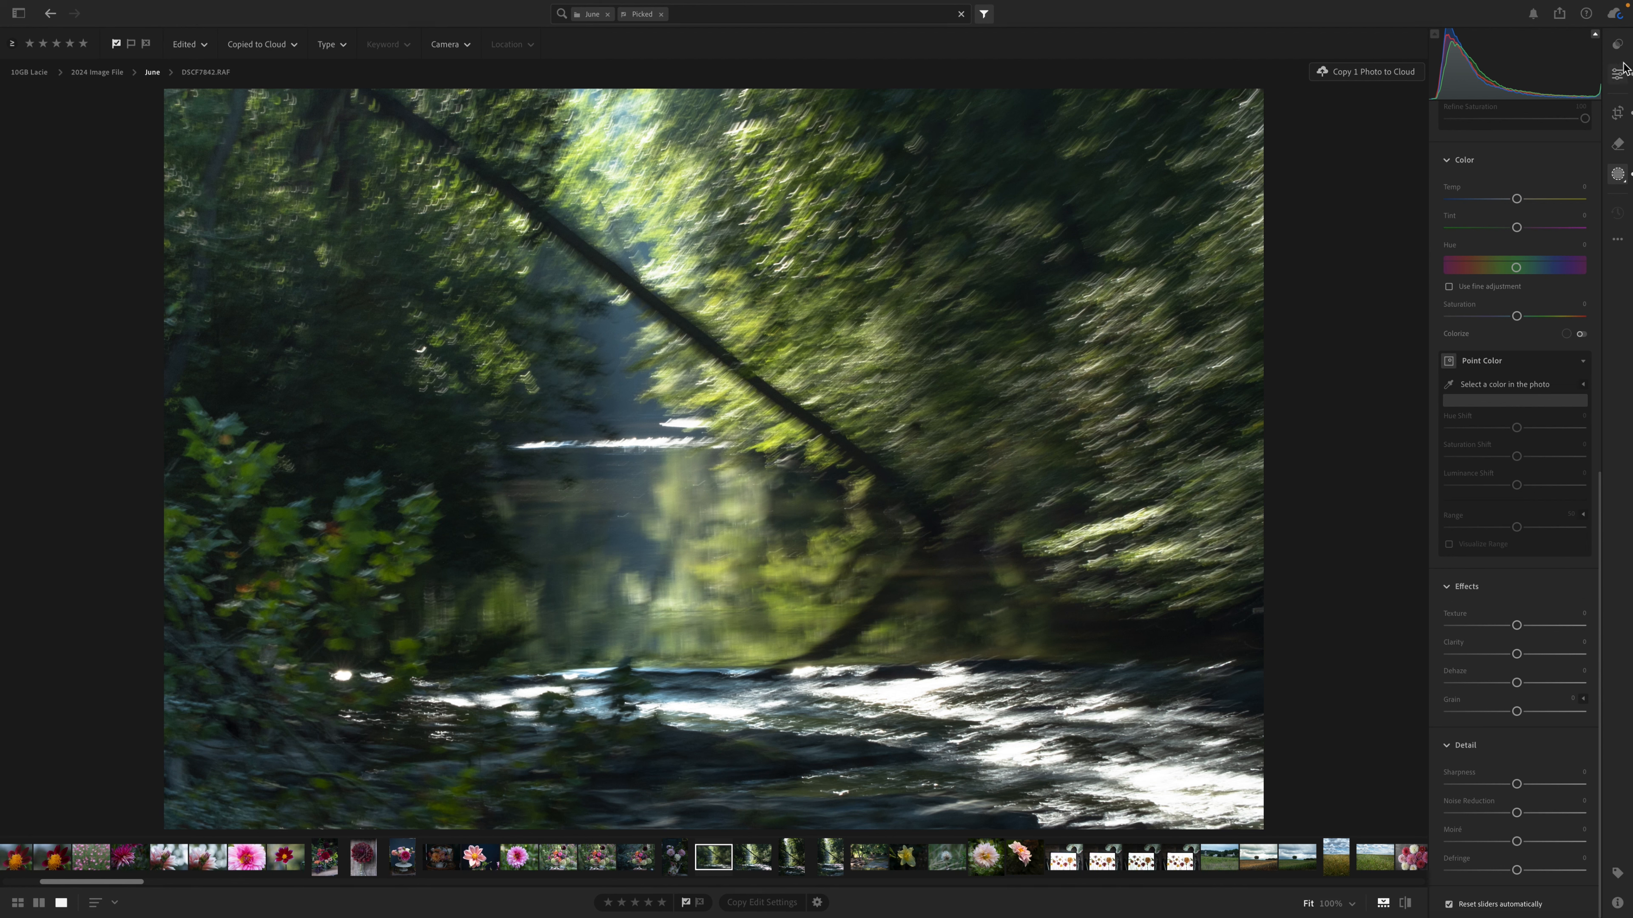
pyautogui.click(1619, 78)
pyautogui.scroll(-15, 1473, 515)
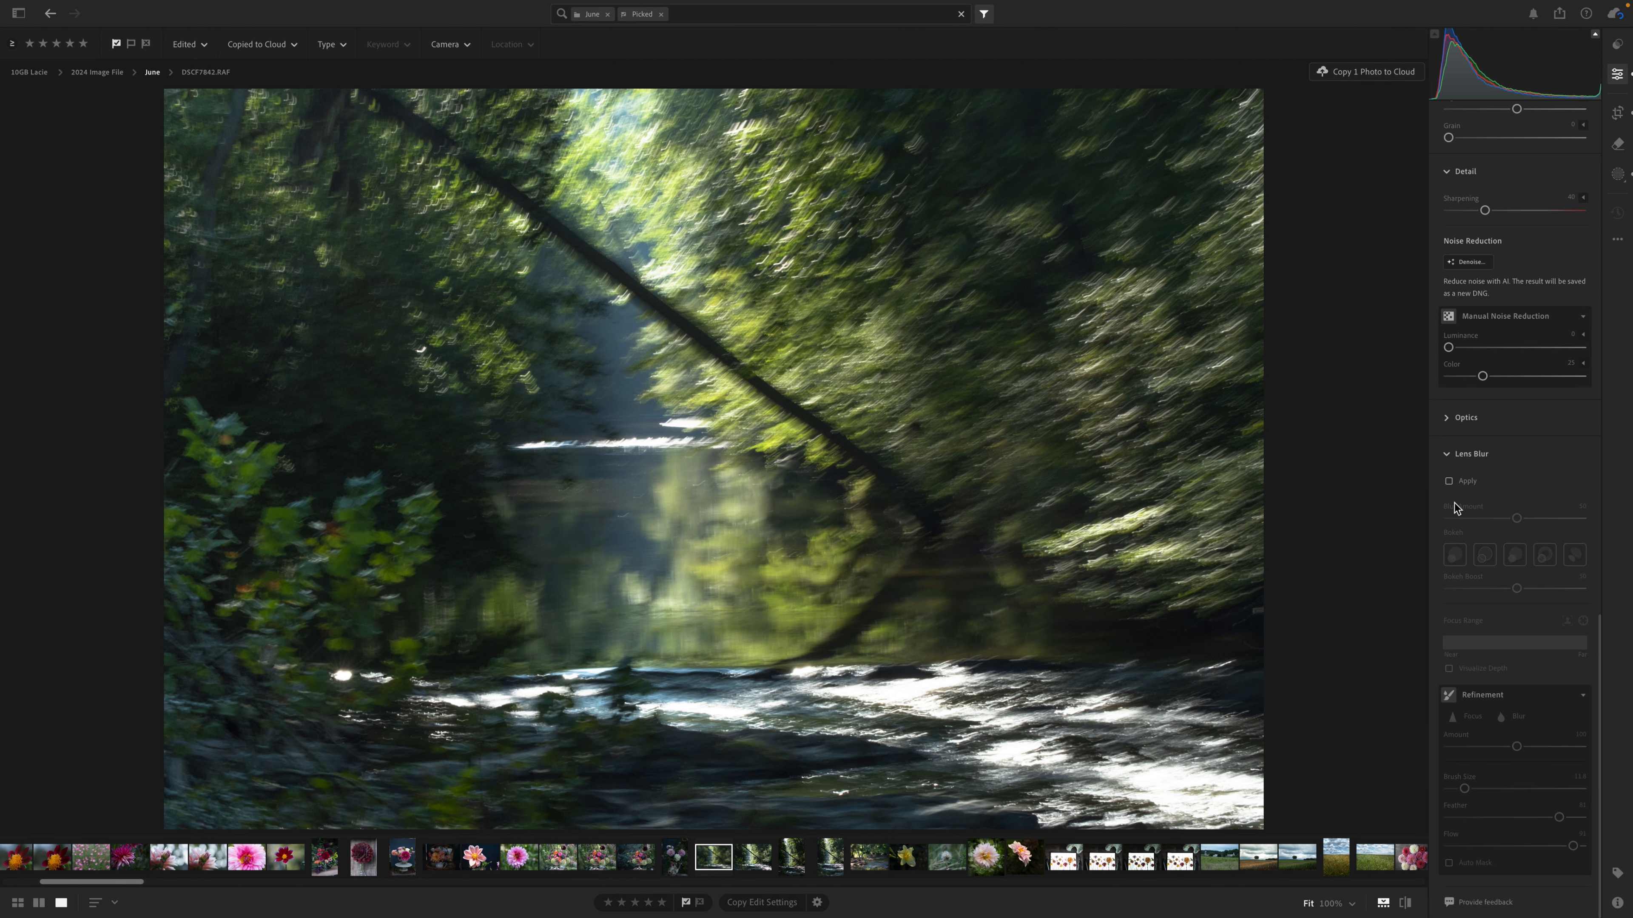
pyautogui.click(1451, 482)
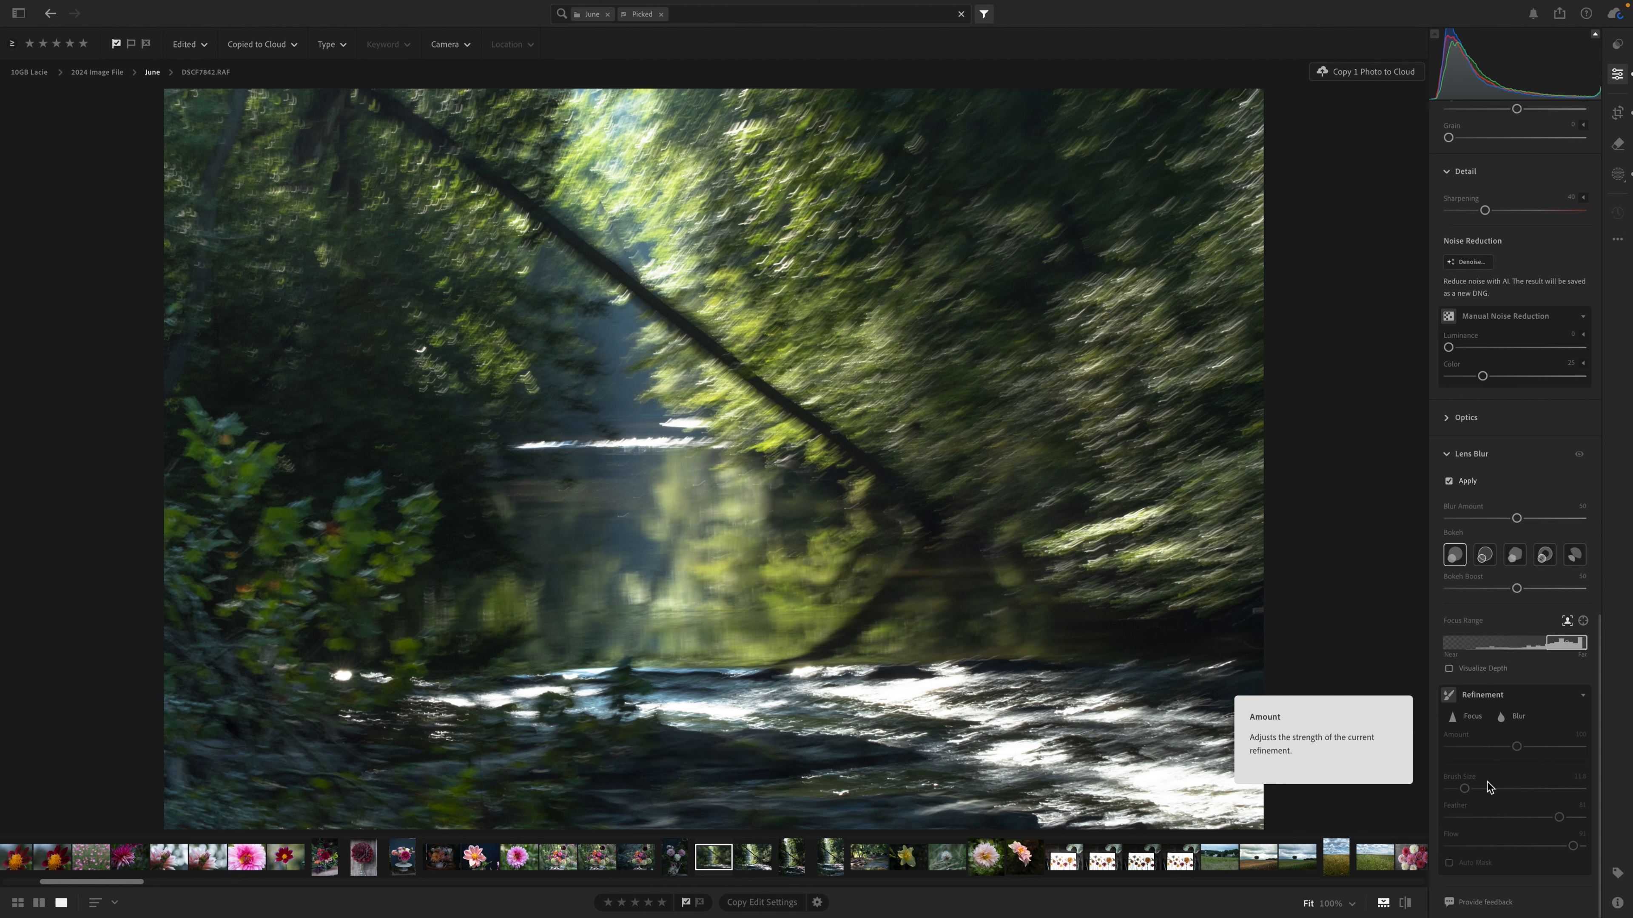
# Paint Lens Blur refinement with Auto Mask and brush size 33.4 over the foreground foliage and the nearby riverbank.
pyautogui.click(1516, 716)
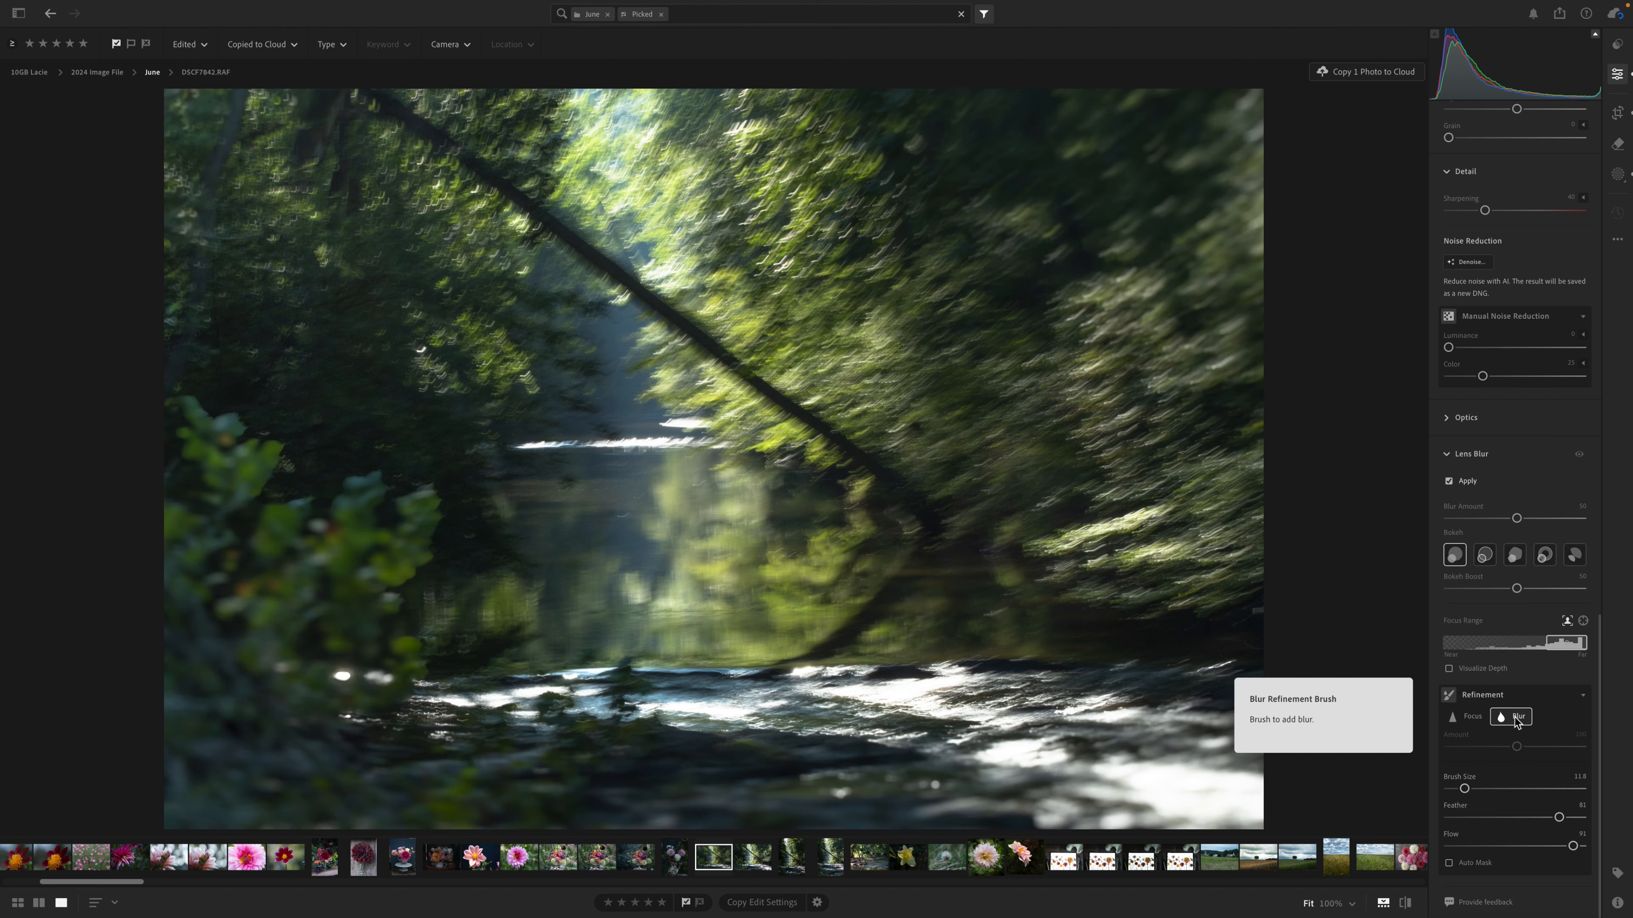
pyautogui.click(1494, 789)
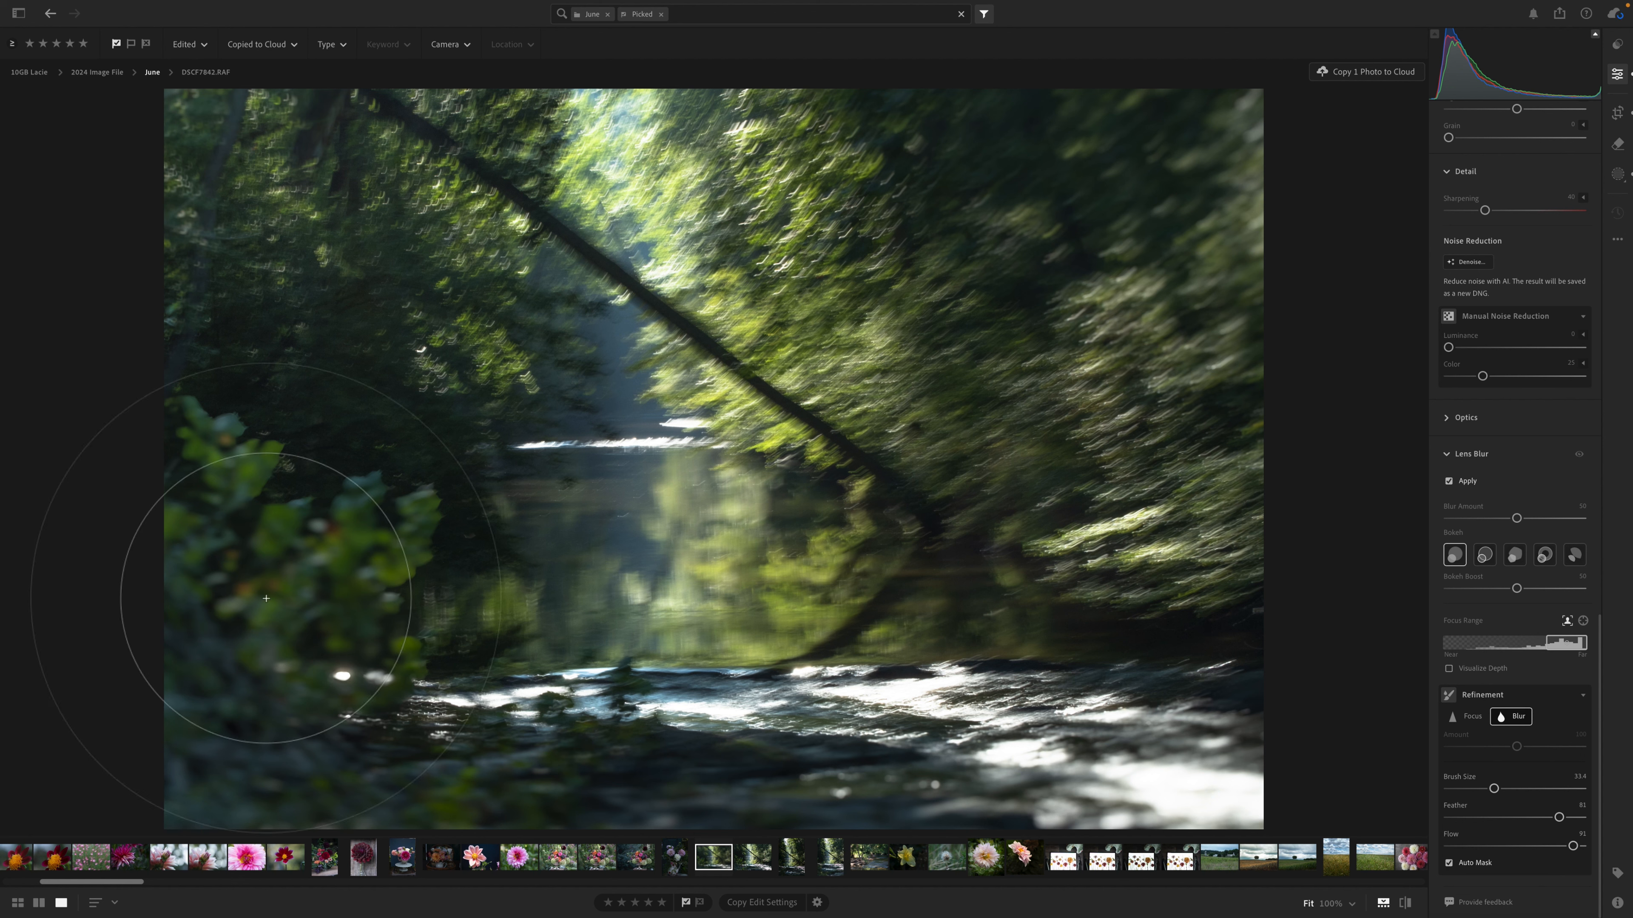
pyautogui.moveTo(268, 603)
pyautogui.mouseDown()
pyautogui.moveTo(258, 501)
pyautogui.moveTo(264, 525)
pyautogui.moveTo(276, 503)
pyautogui.moveTo(450, 673)
pyautogui.moveTo(598, 743)
pyautogui.mouseUp()
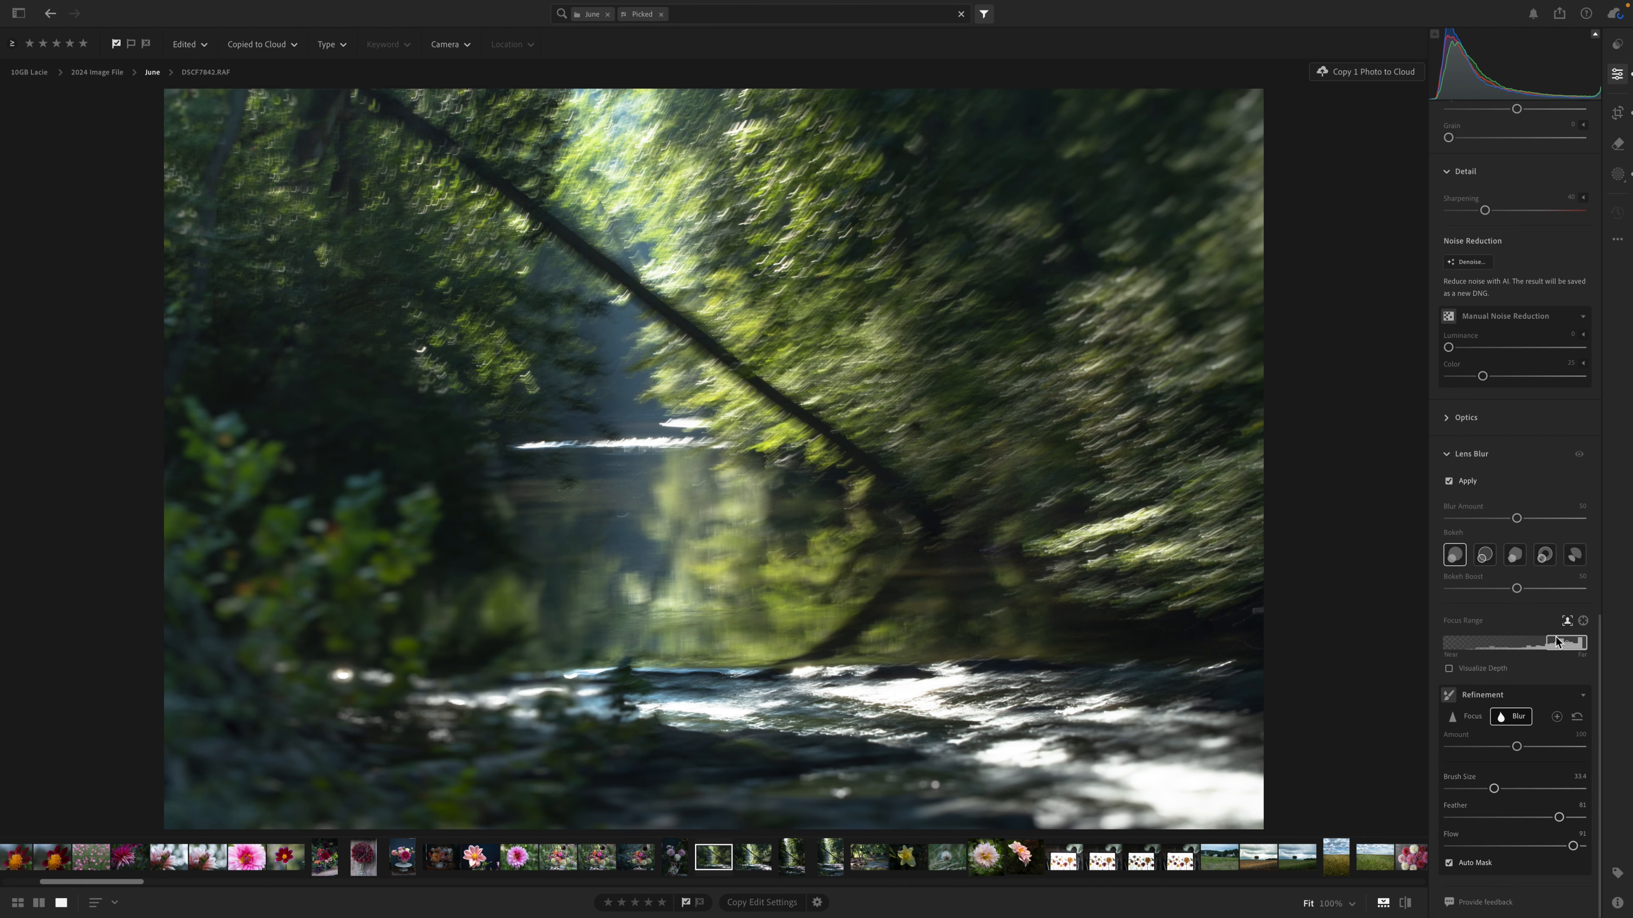
# Narrow the Lens Blur focus range toward the far end and brush extra blur onto the foreground rocks.
pyautogui.moveTo(1560, 642)
pyautogui.mouseDown()
pyautogui.moveTo(1449, 644)
pyautogui.moveTo(1581, 644)
pyautogui.moveTo(1560, 645)
pyautogui.mouseUp()
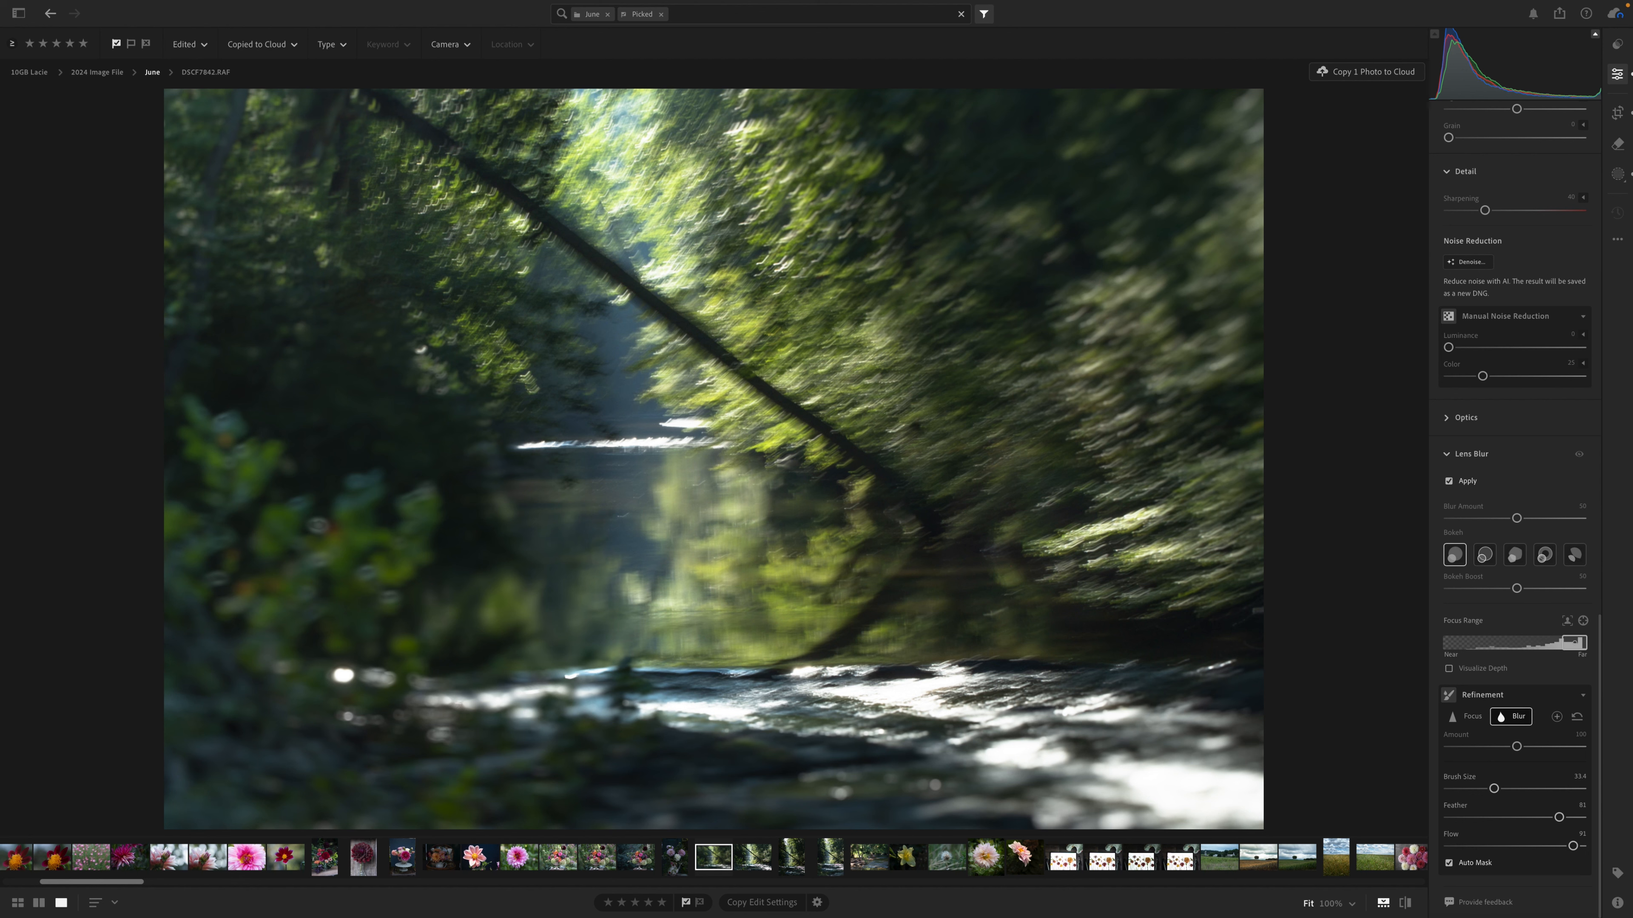
pyautogui.click(530, 727)
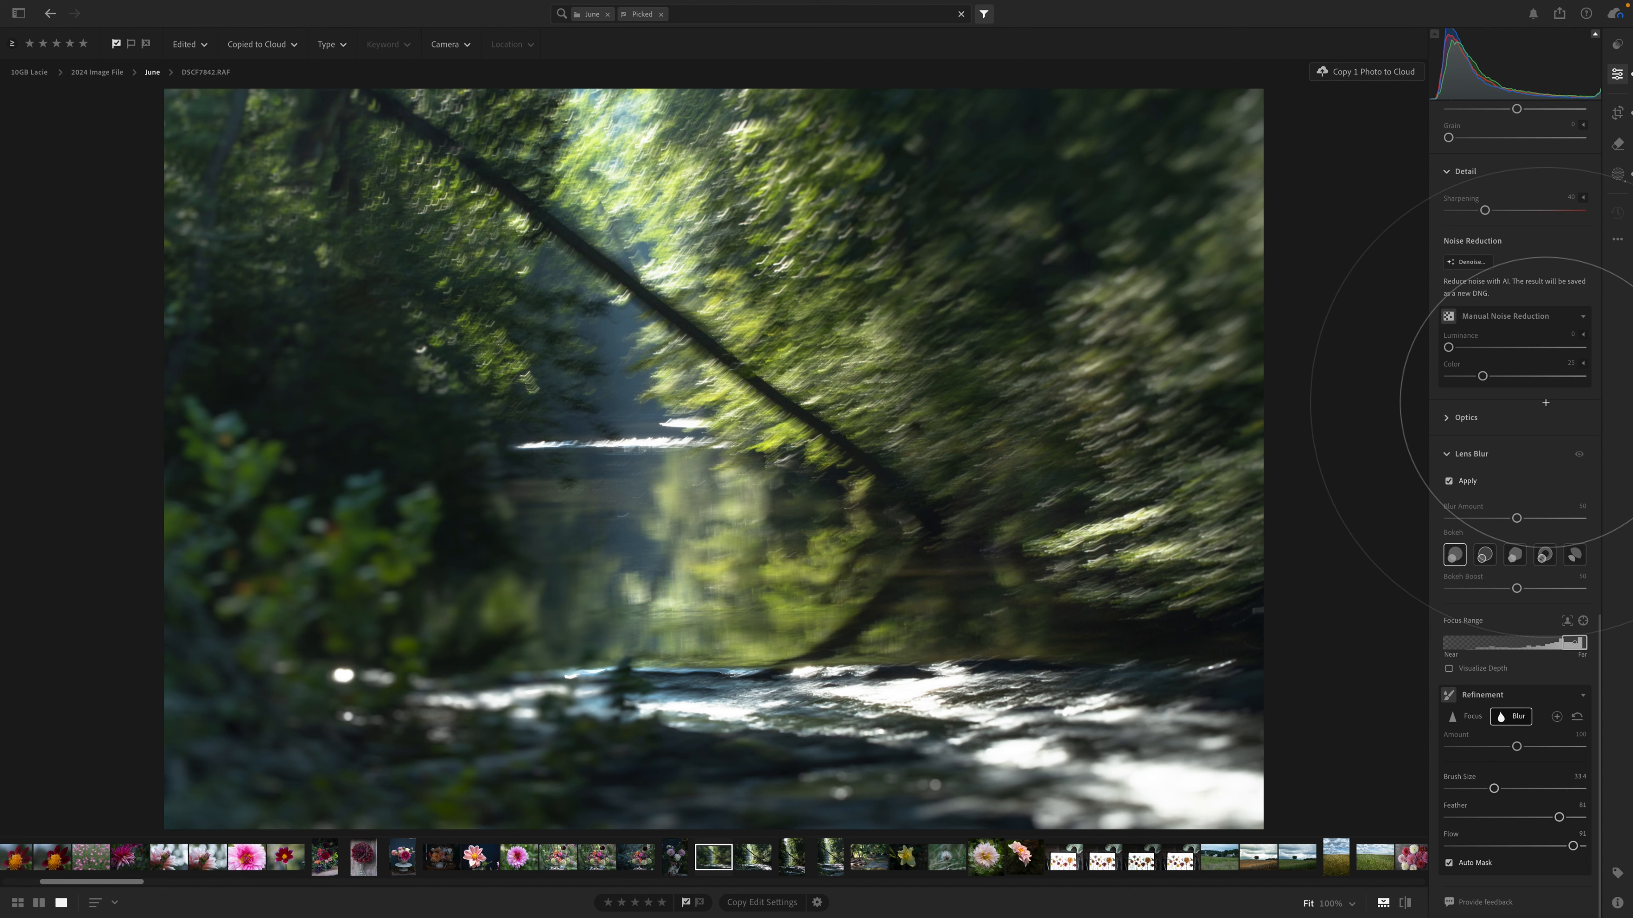
# Add a linear gradient mask running diagonally in from the photo's lower-left corner and lower its Exposure to about -0.91.
pyautogui.scroll(3, 1502, 196)
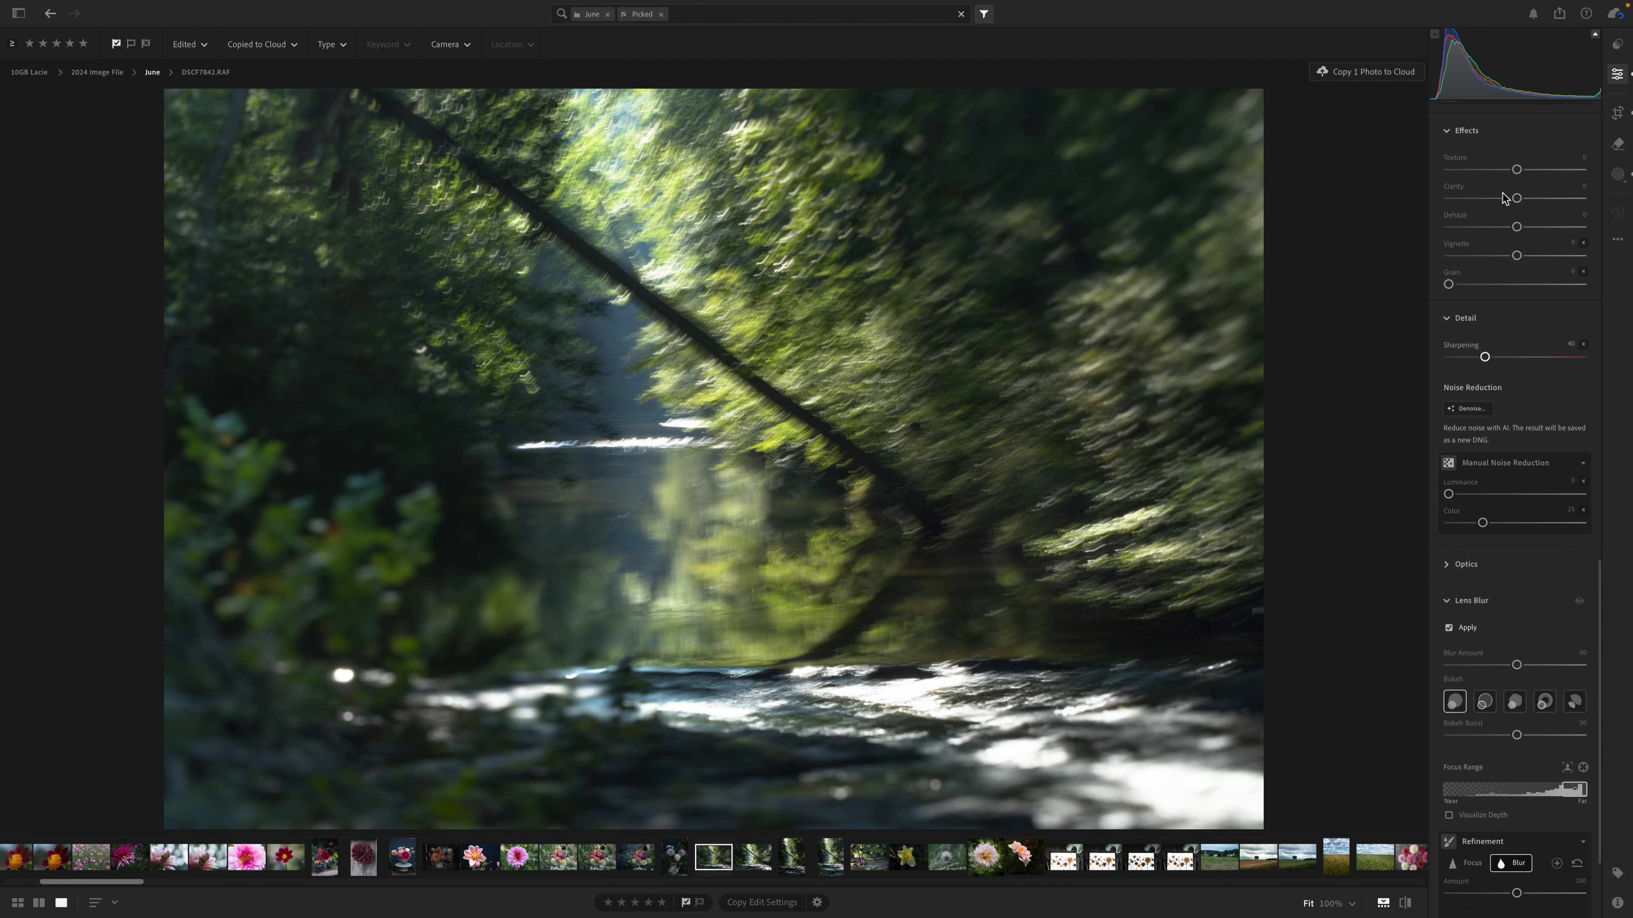
pyautogui.scroll(10, 1502, 196)
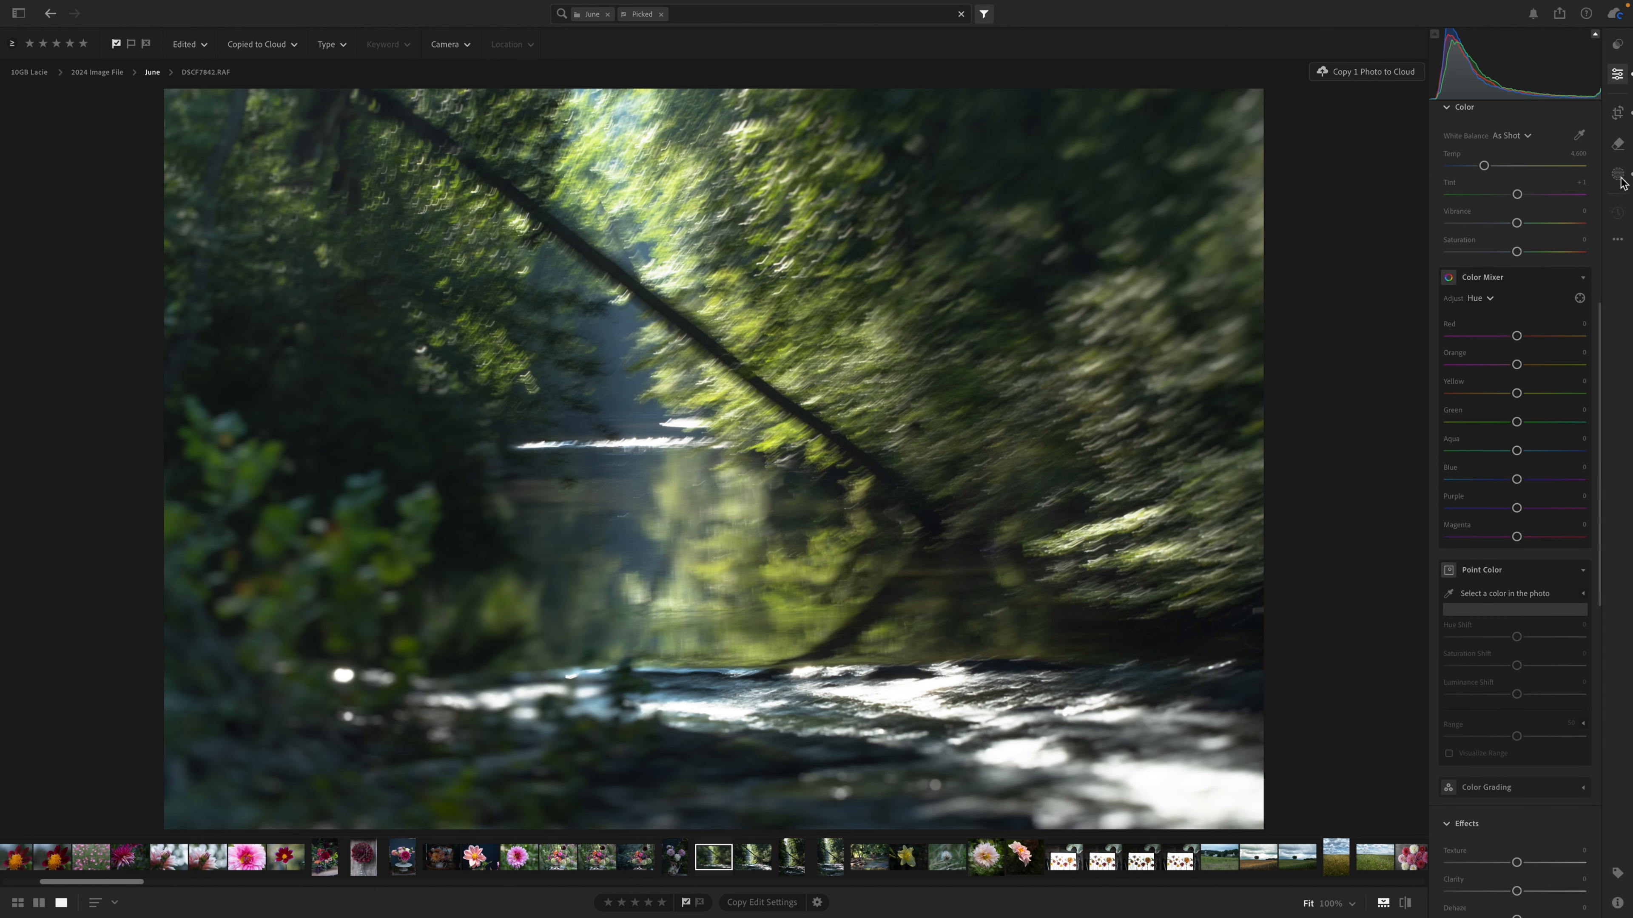
pyautogui.click(1617, 174)
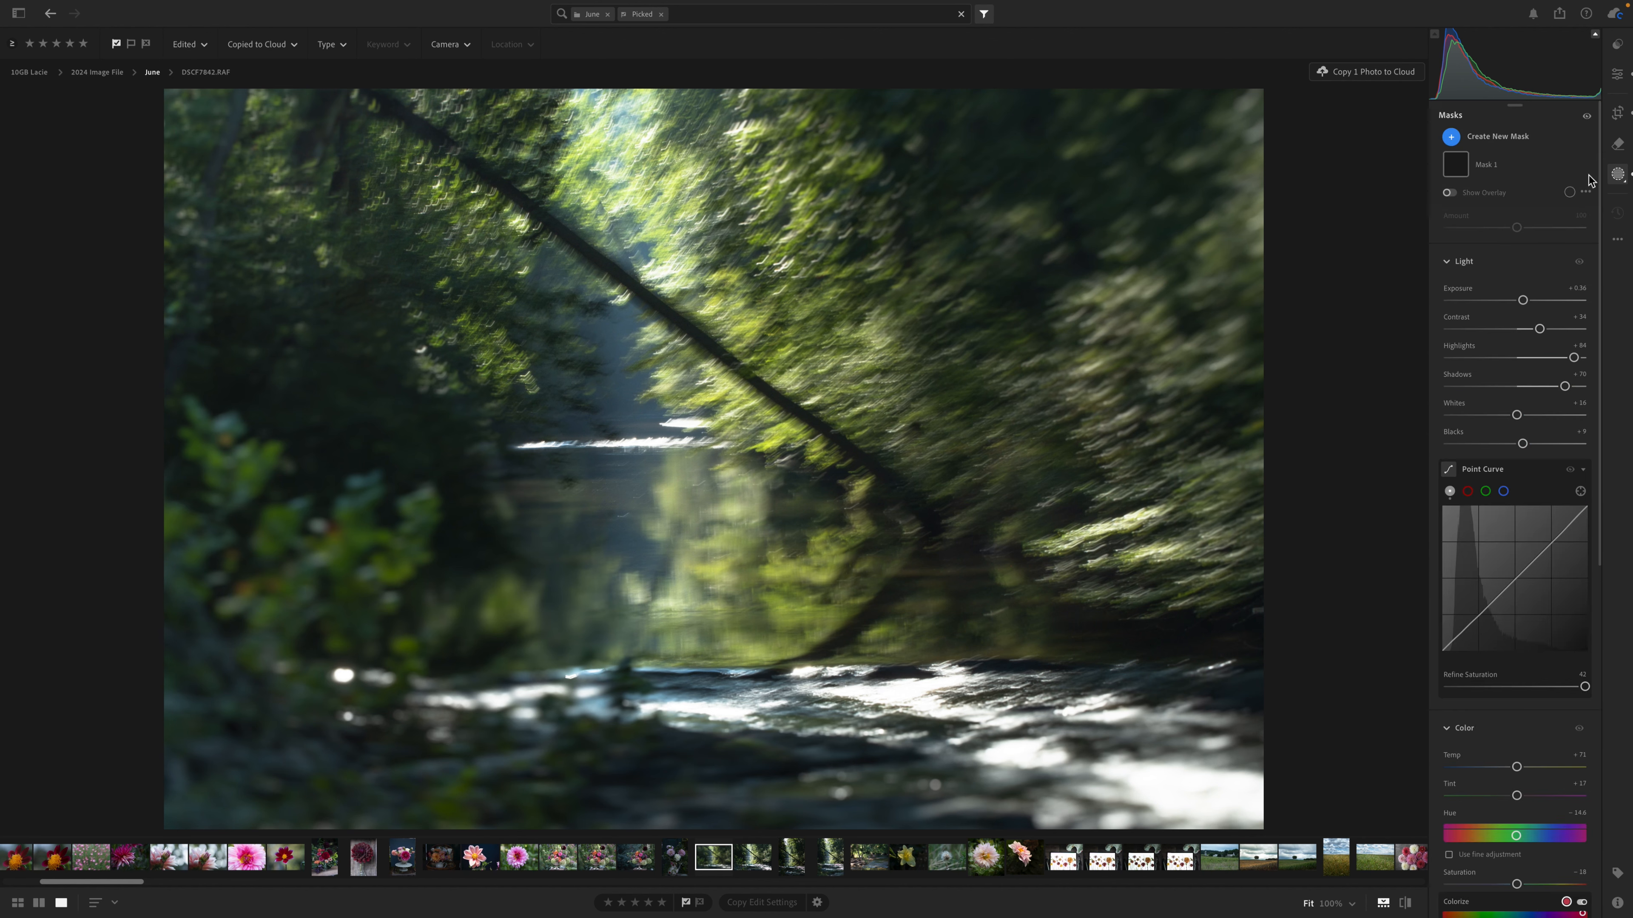
pyautogui.press('m')
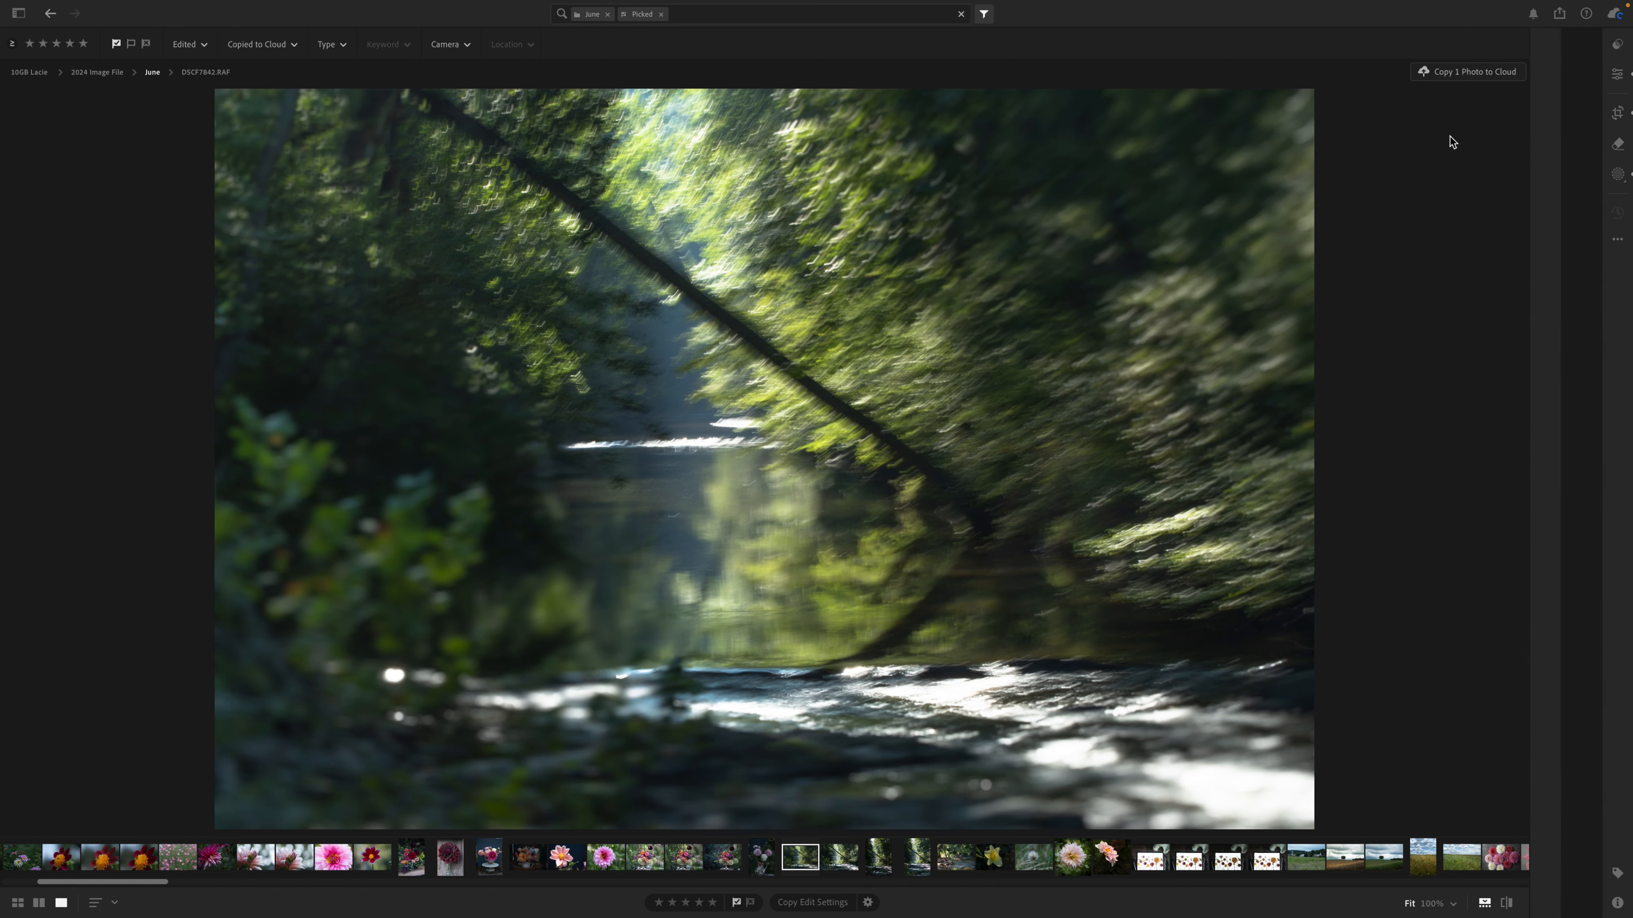
pyautogui.click(1619, 174)
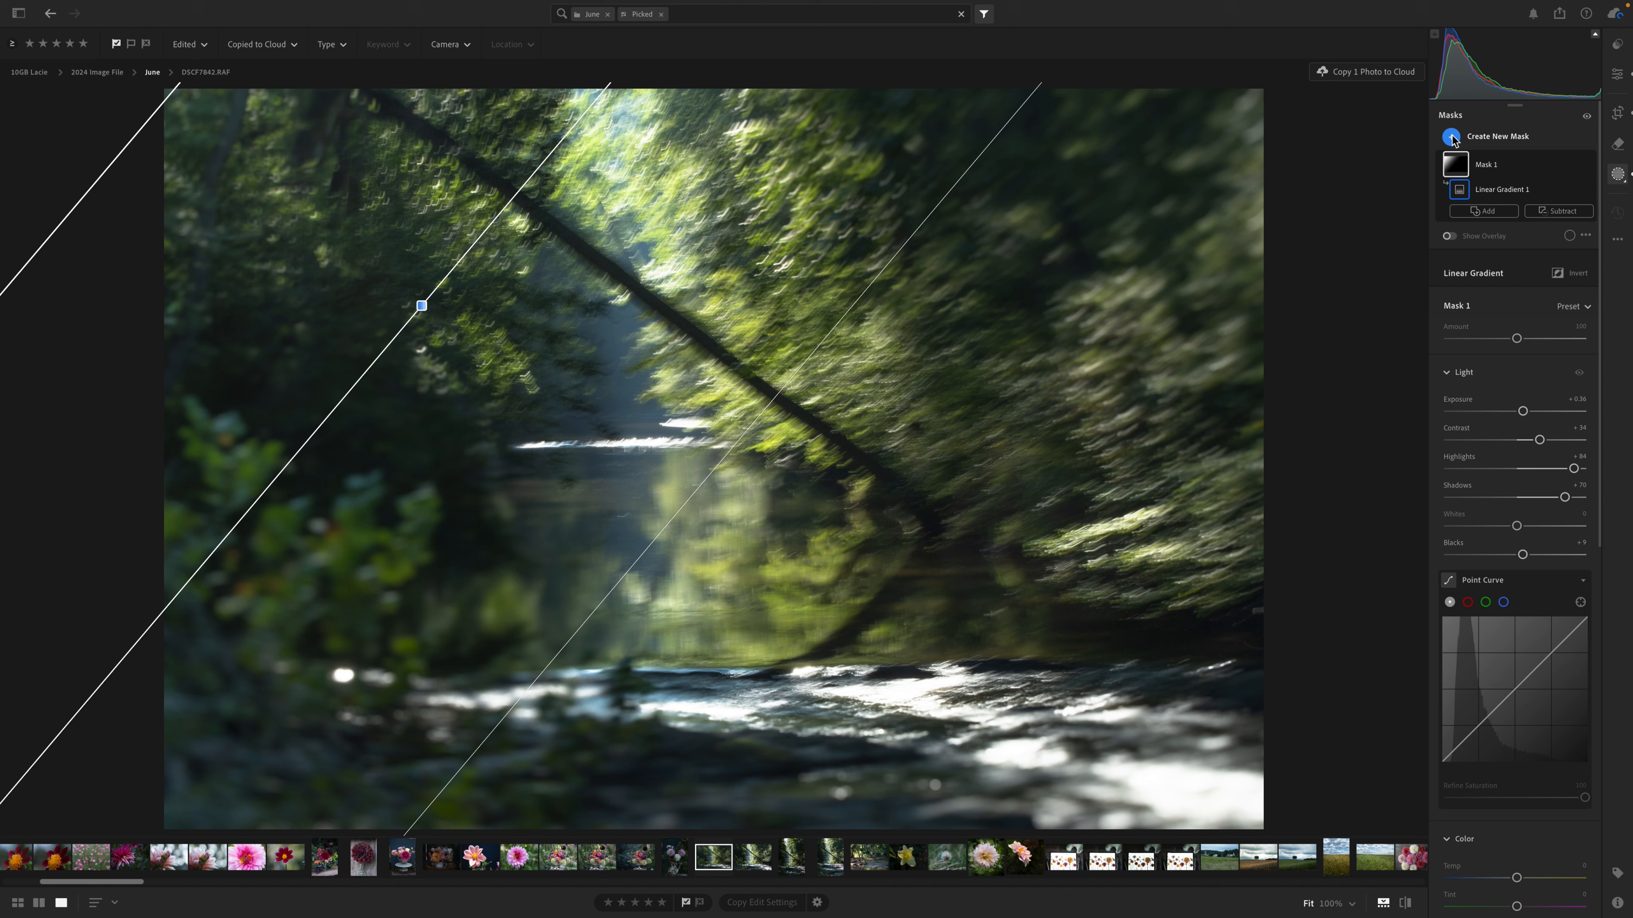
pyautogui.click(1451, 136)
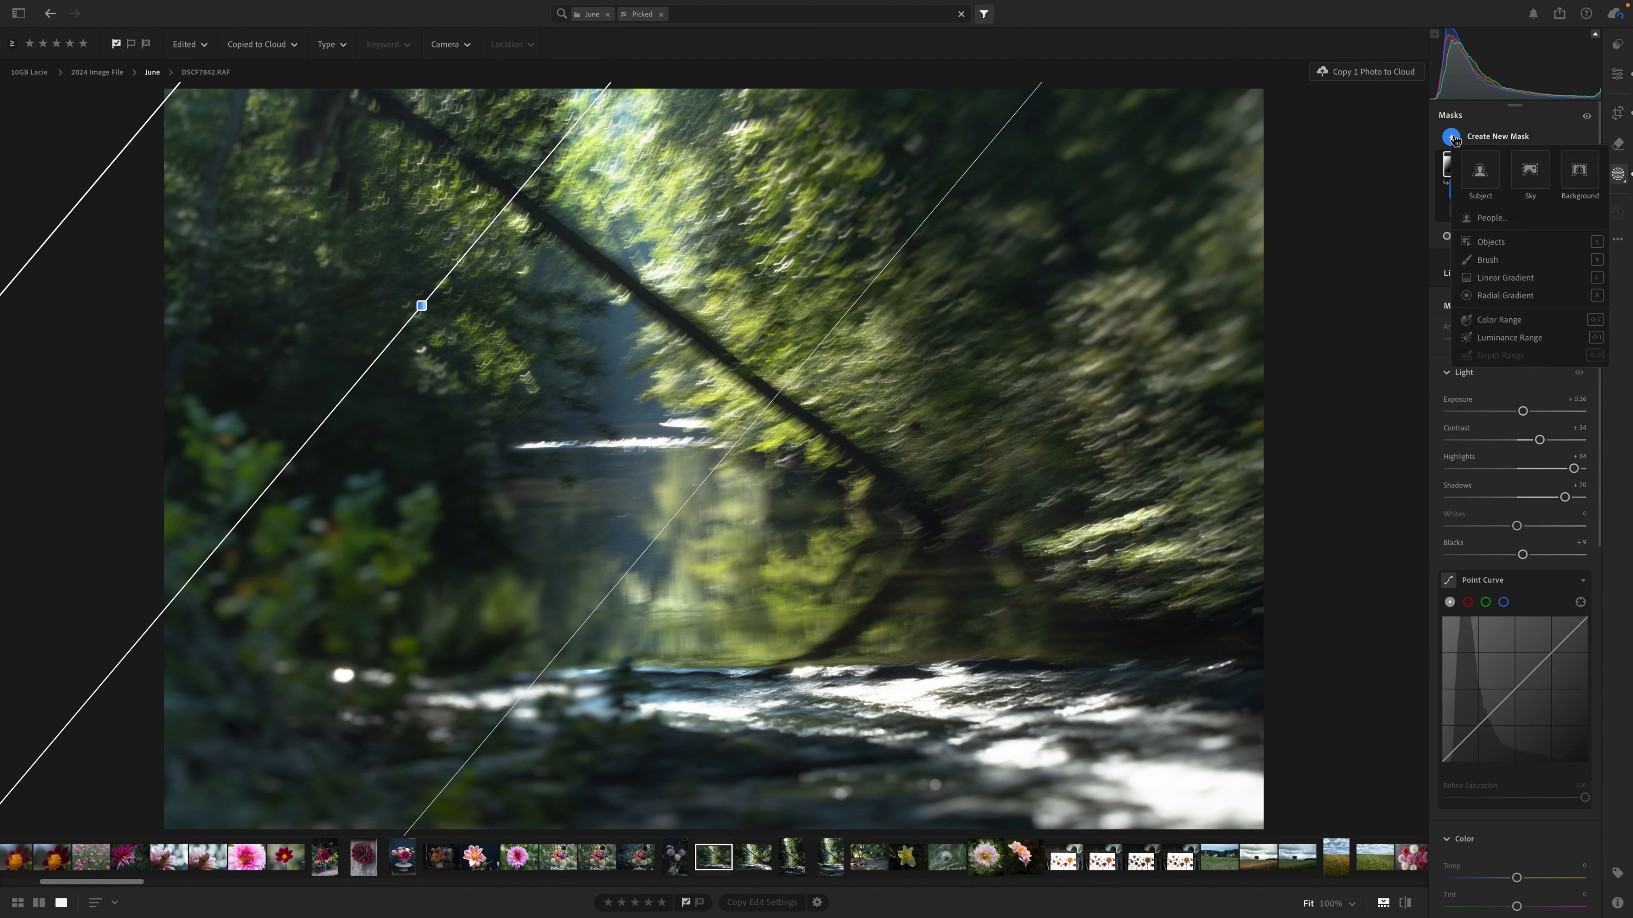
pyautogui.click(1500, 278)
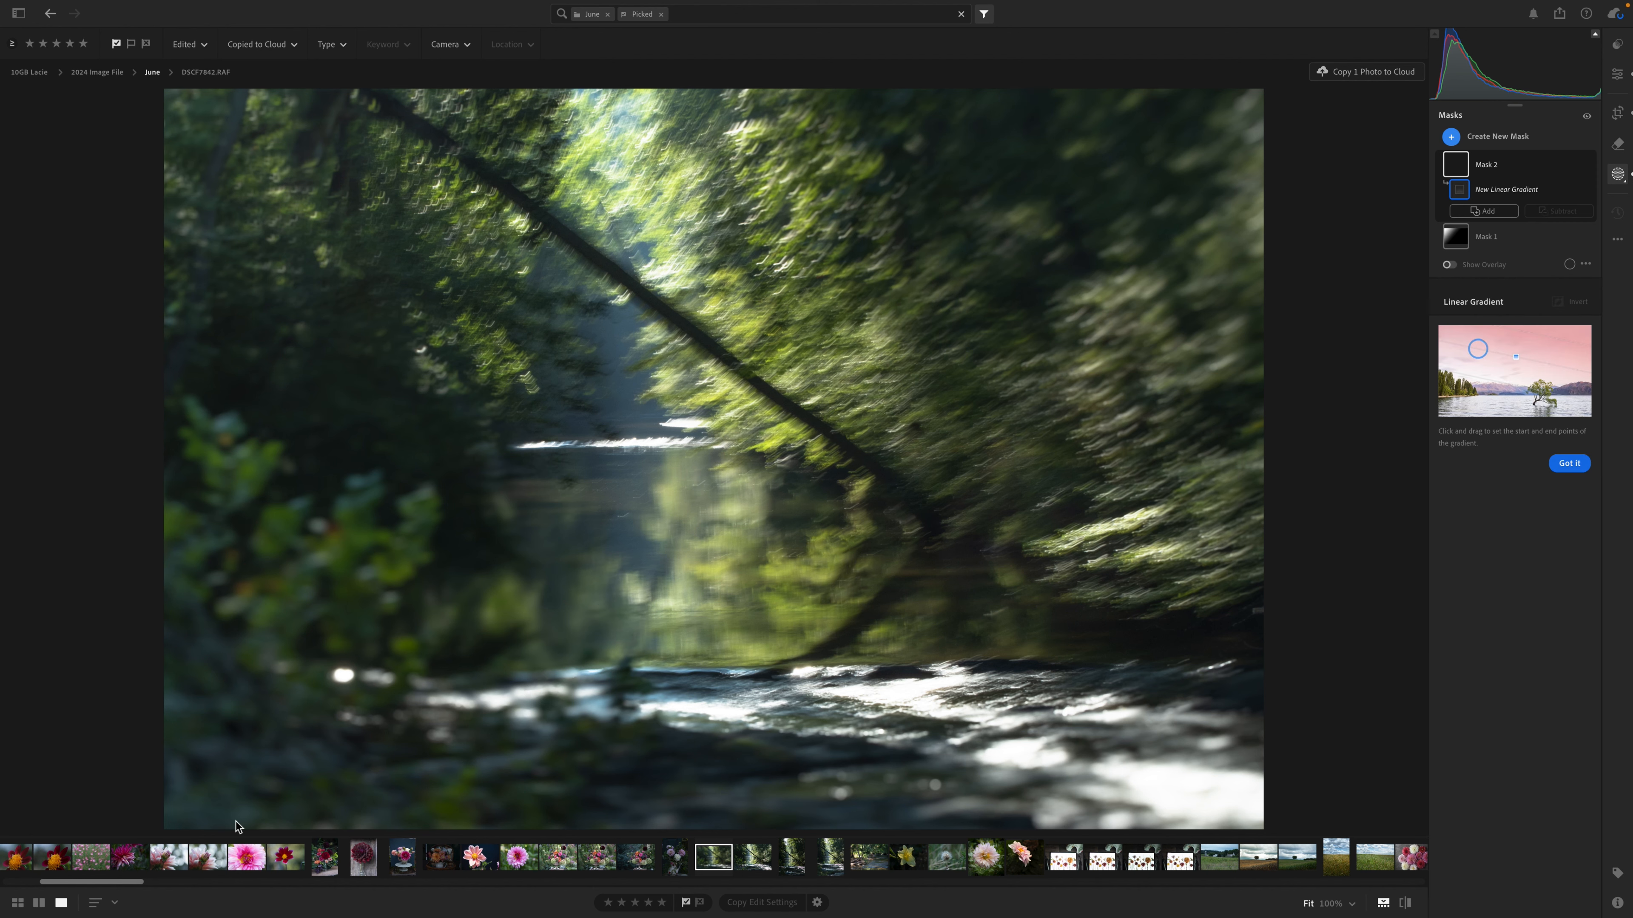
pyautogui.moveTo(170, 823); pyautogui.dragTo(550, 401)
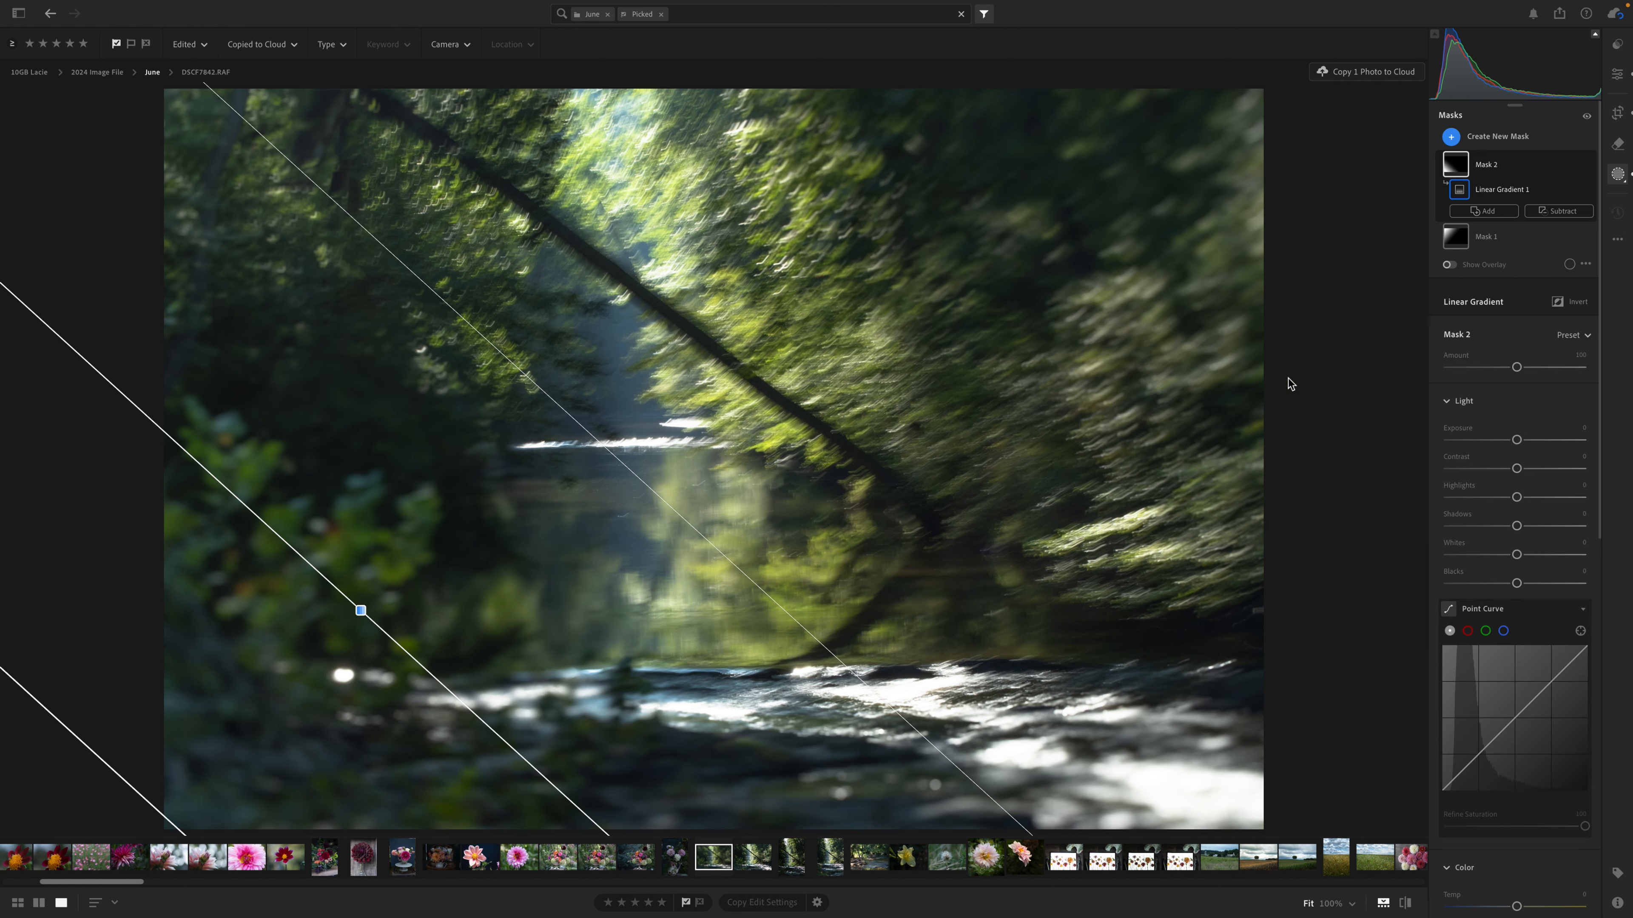
pyautogui.moveTo(1517, 442); pyautogui.dragTo(1501, 440)
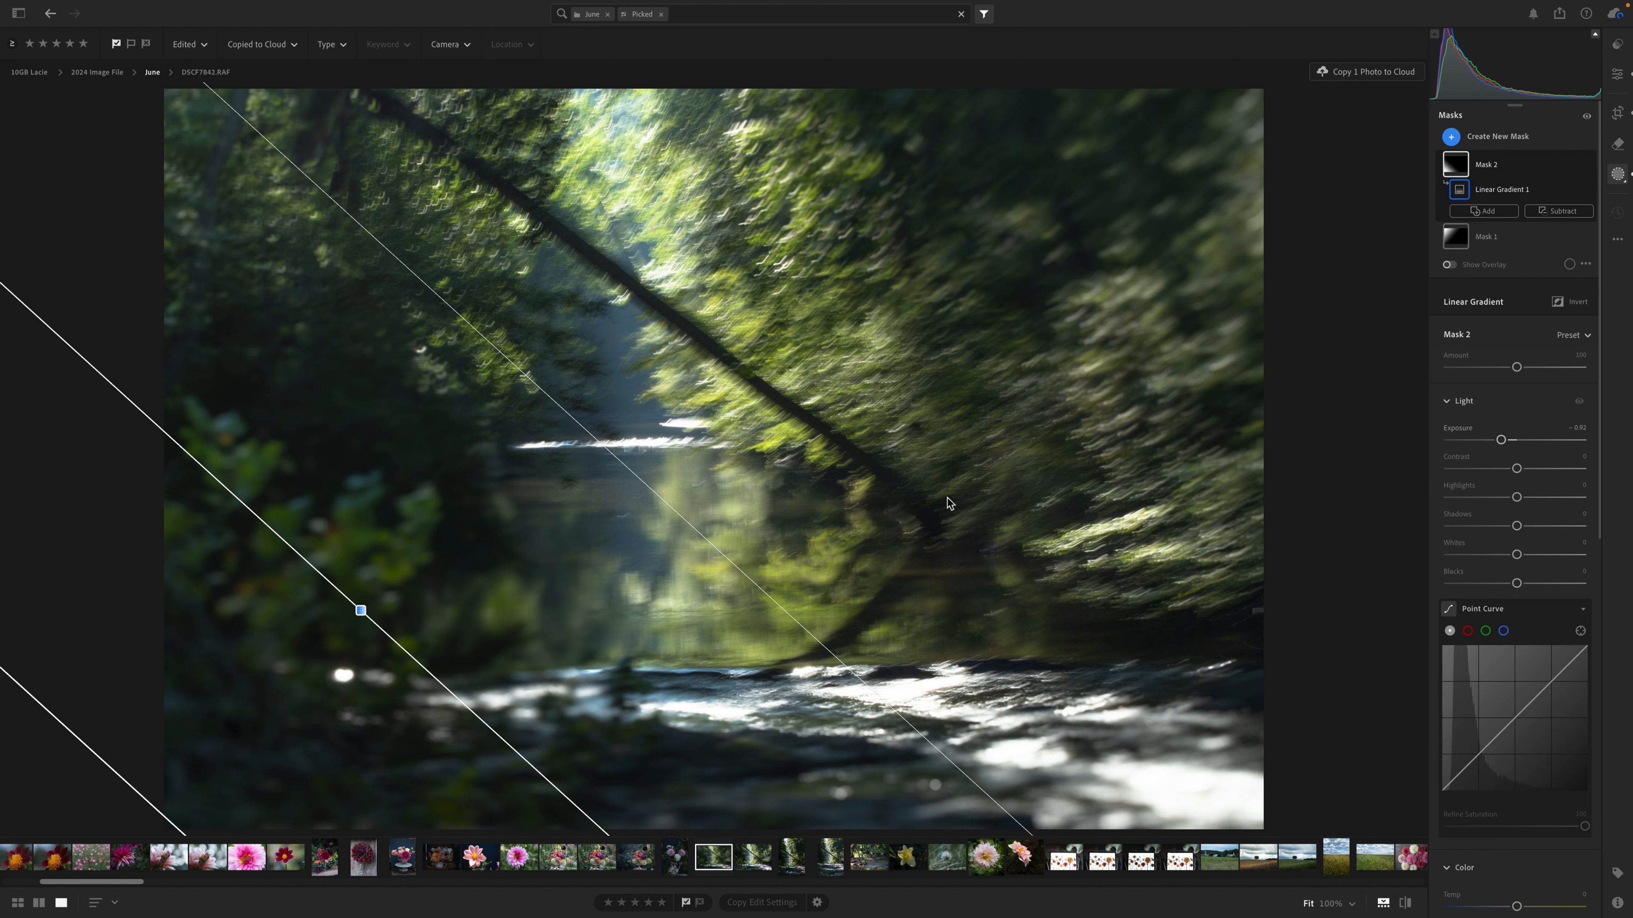
# Try to remove the bright water highlight beside the foreground foliage with the Generative AI Remove brush at size 12.
pyautogui.click(1618, 78)
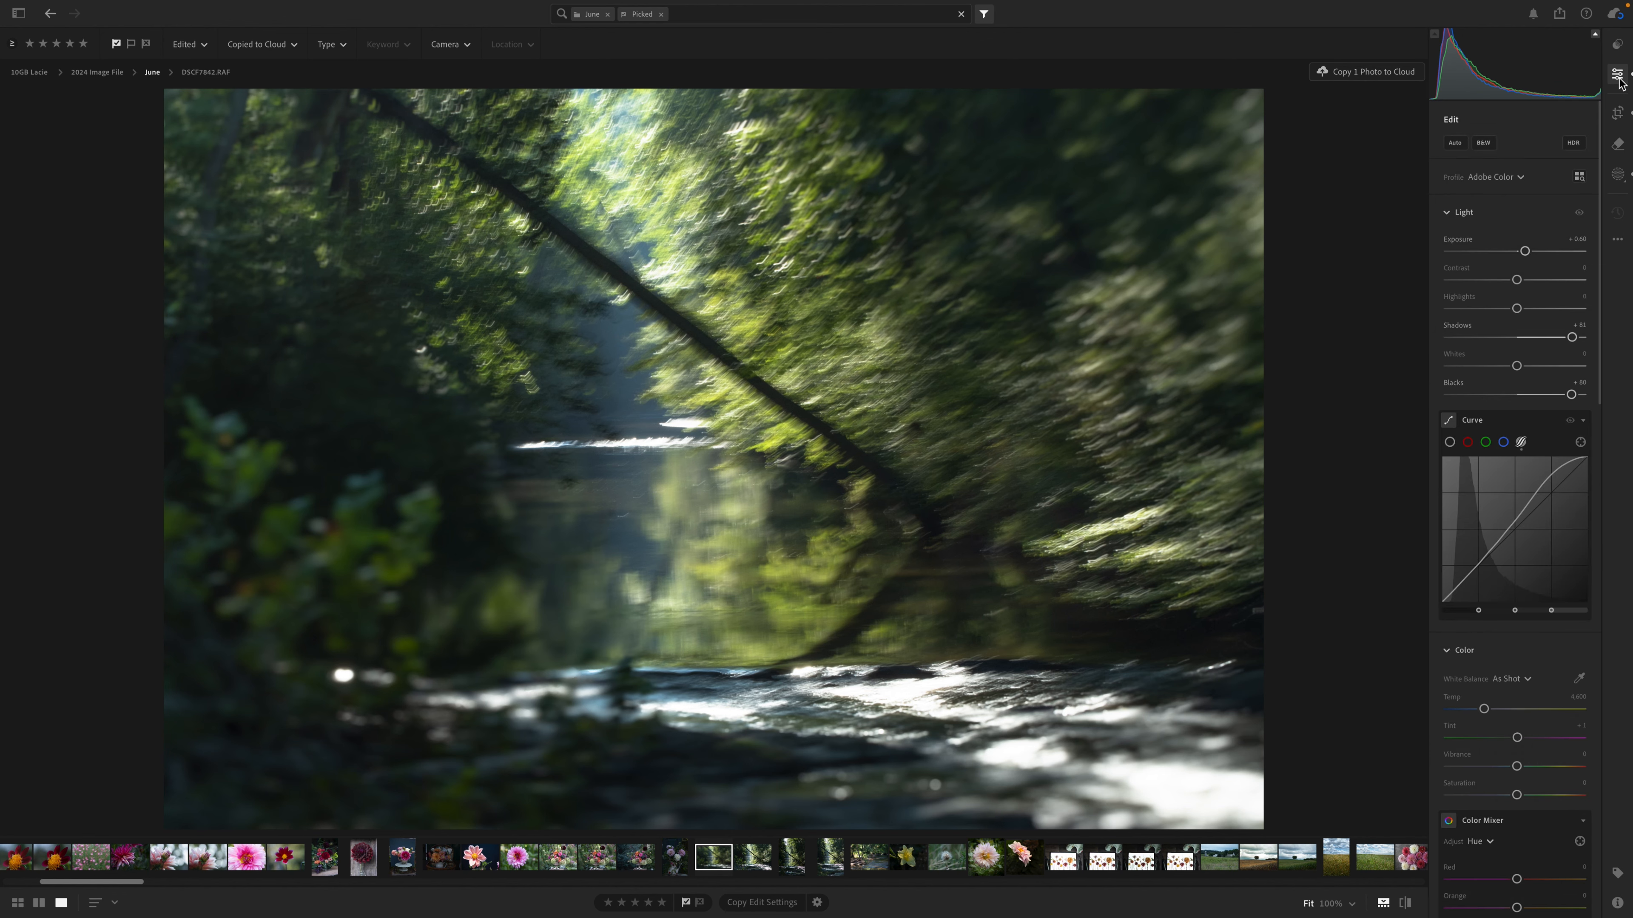
pyautogui.click(1618, 148)
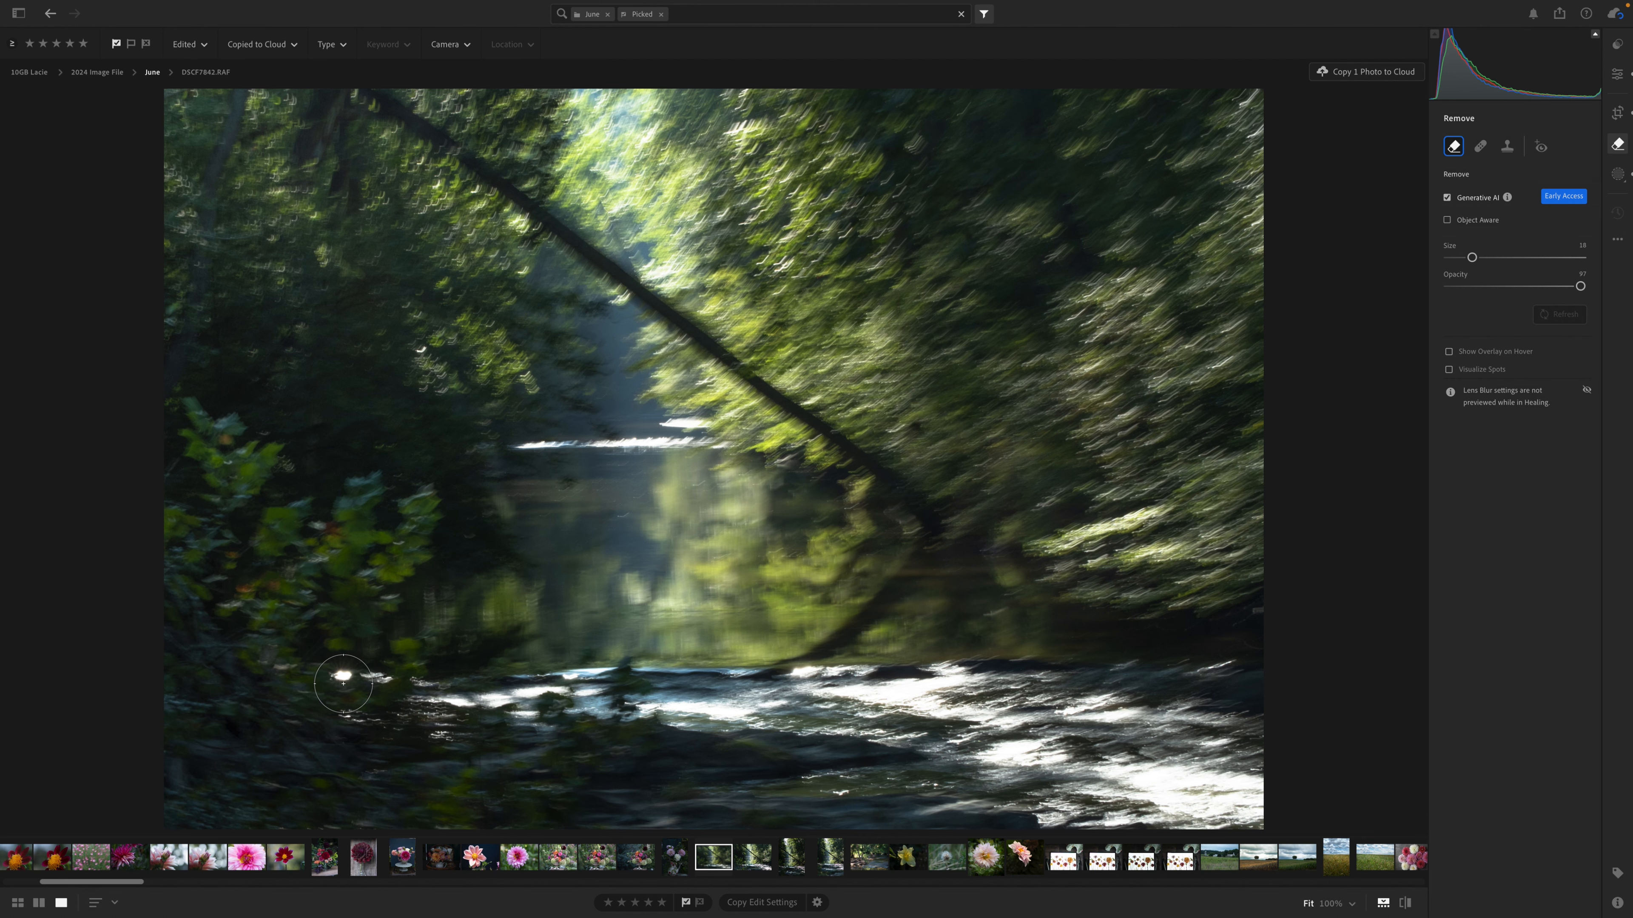
pyautogui.press('[')
pyautogui.press('[')
pyautogui.press('[')
pyautogui.press('[')
pyautogui.press('[')
pyautogui.click(343, 679)
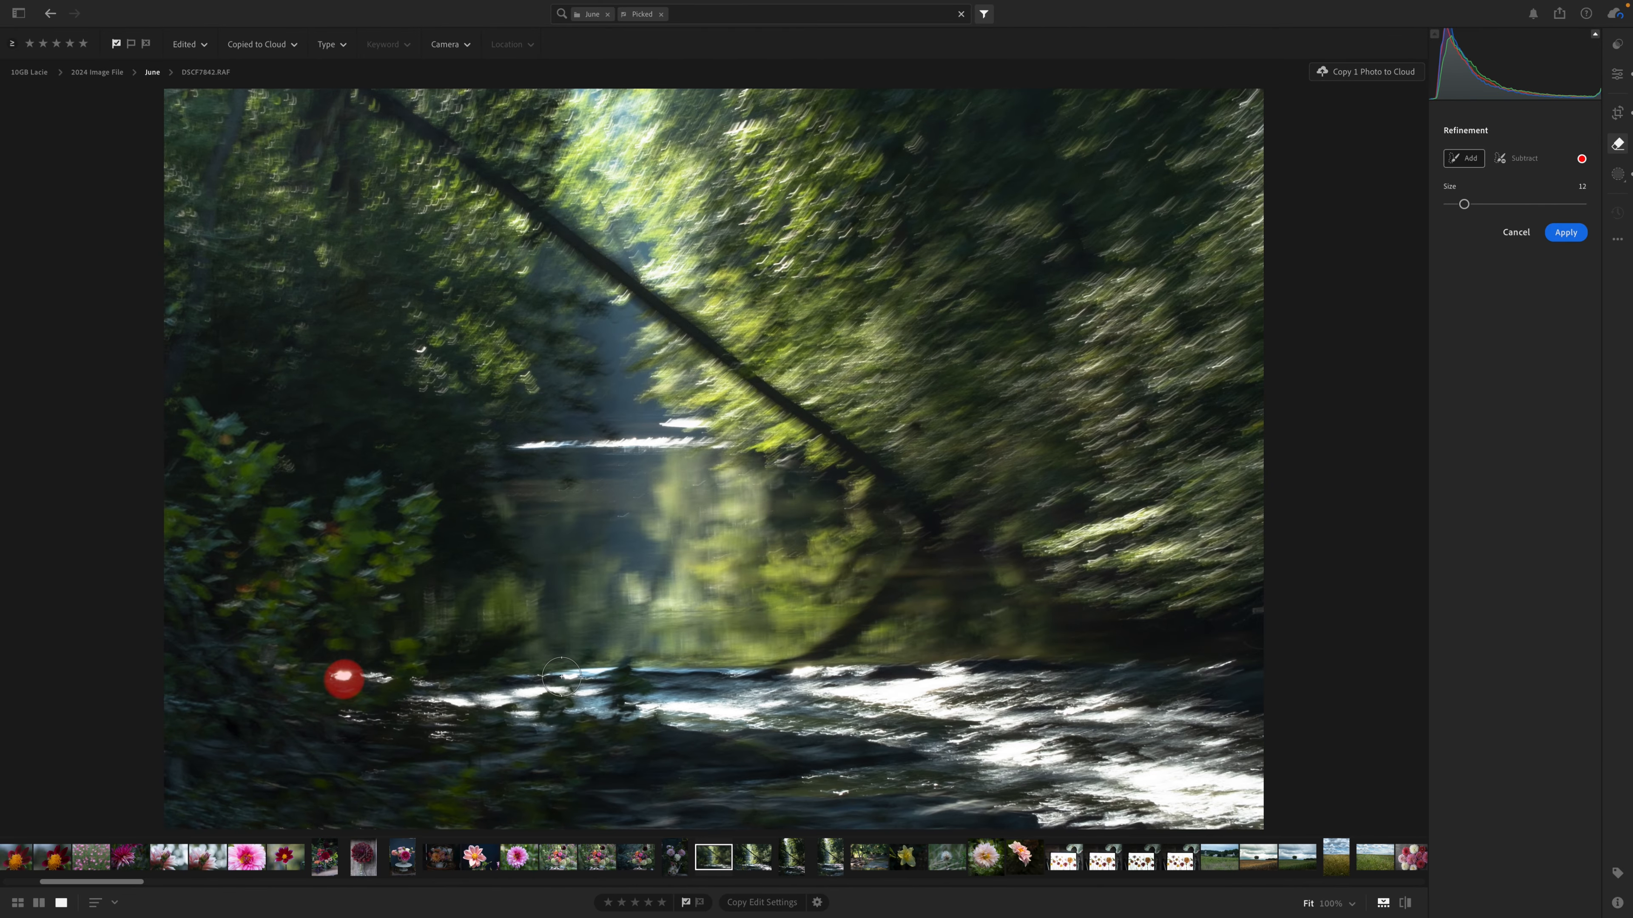
pyautogui.click(1562, 235)
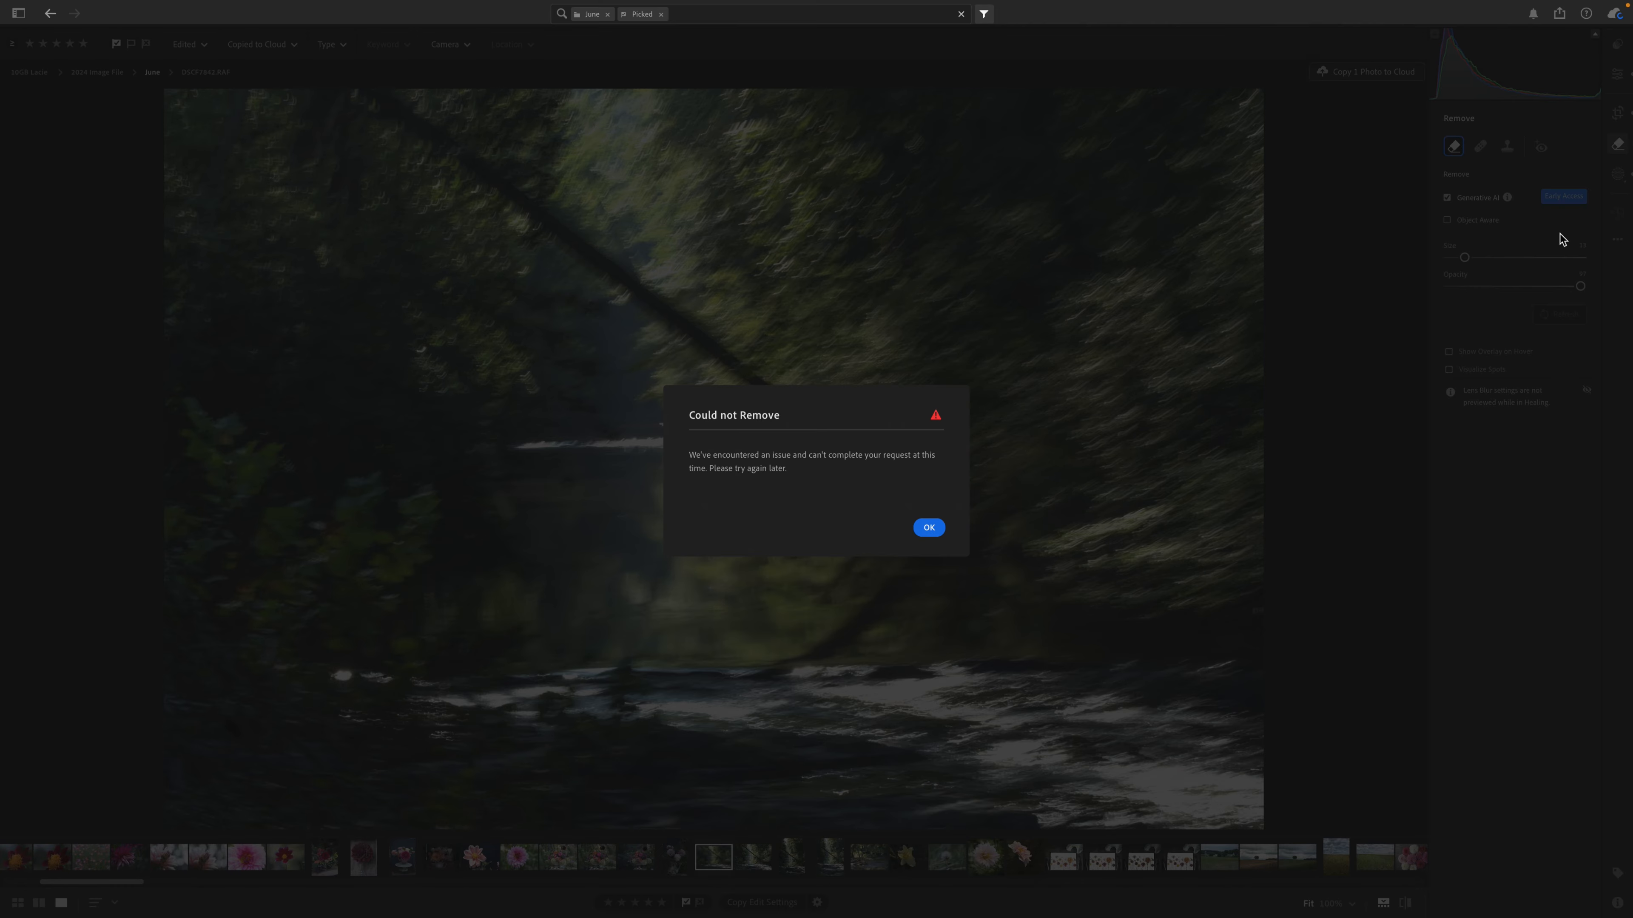
pyautogui.click(928, 529)
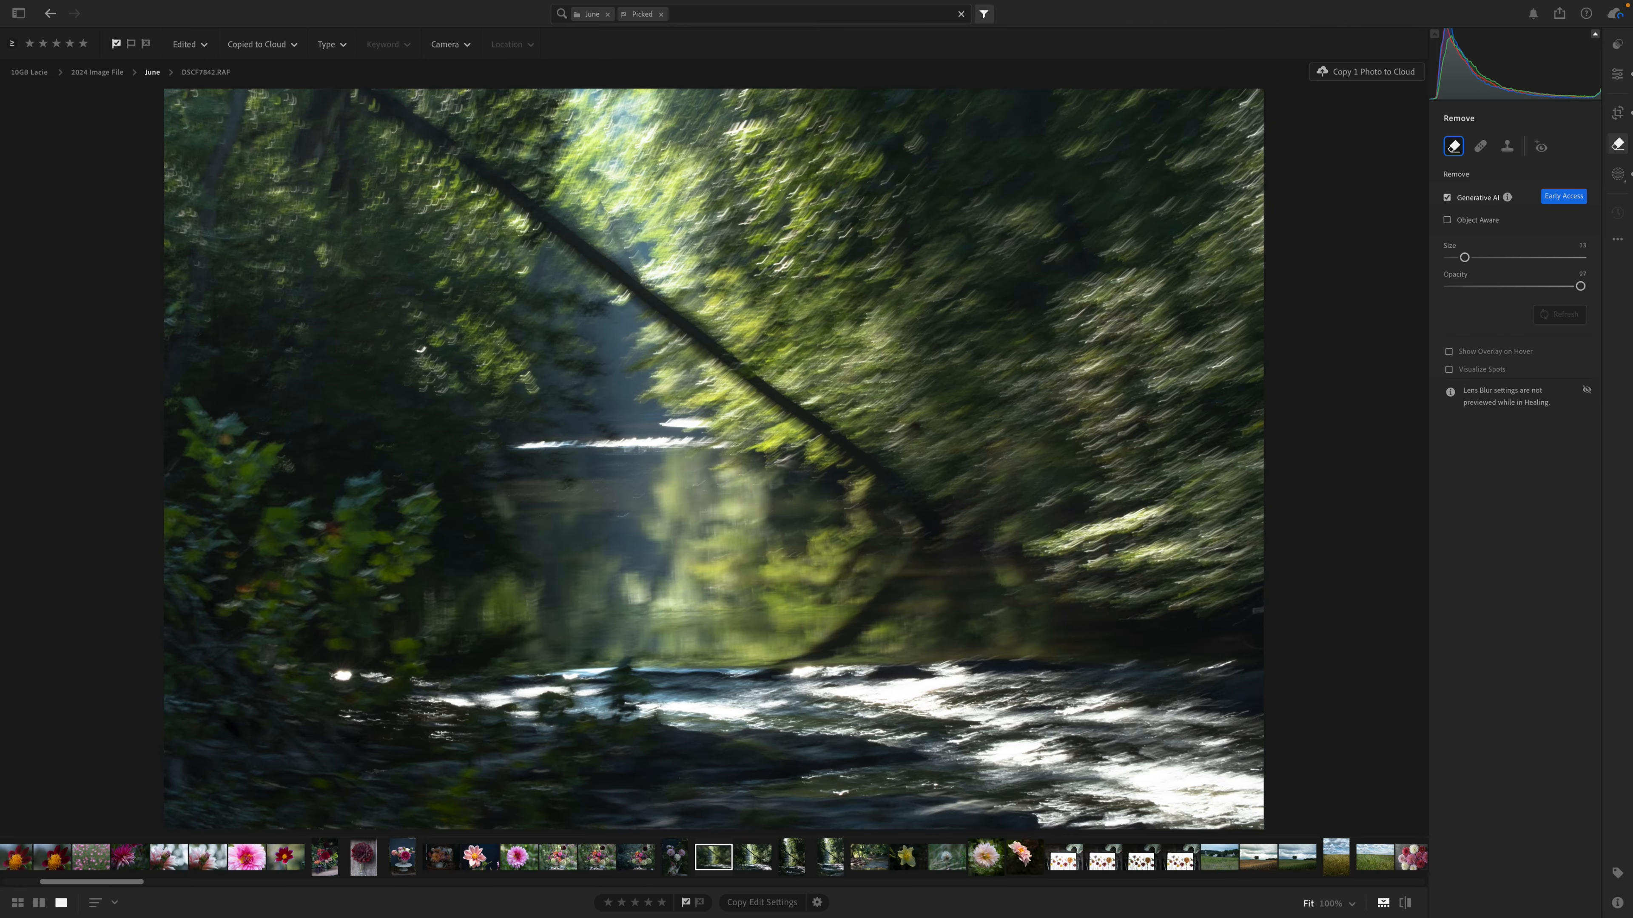
# Try painting over the bright highlight beside the foreground foliage with the Heal brush.
pyautogui.click(1481, 147)
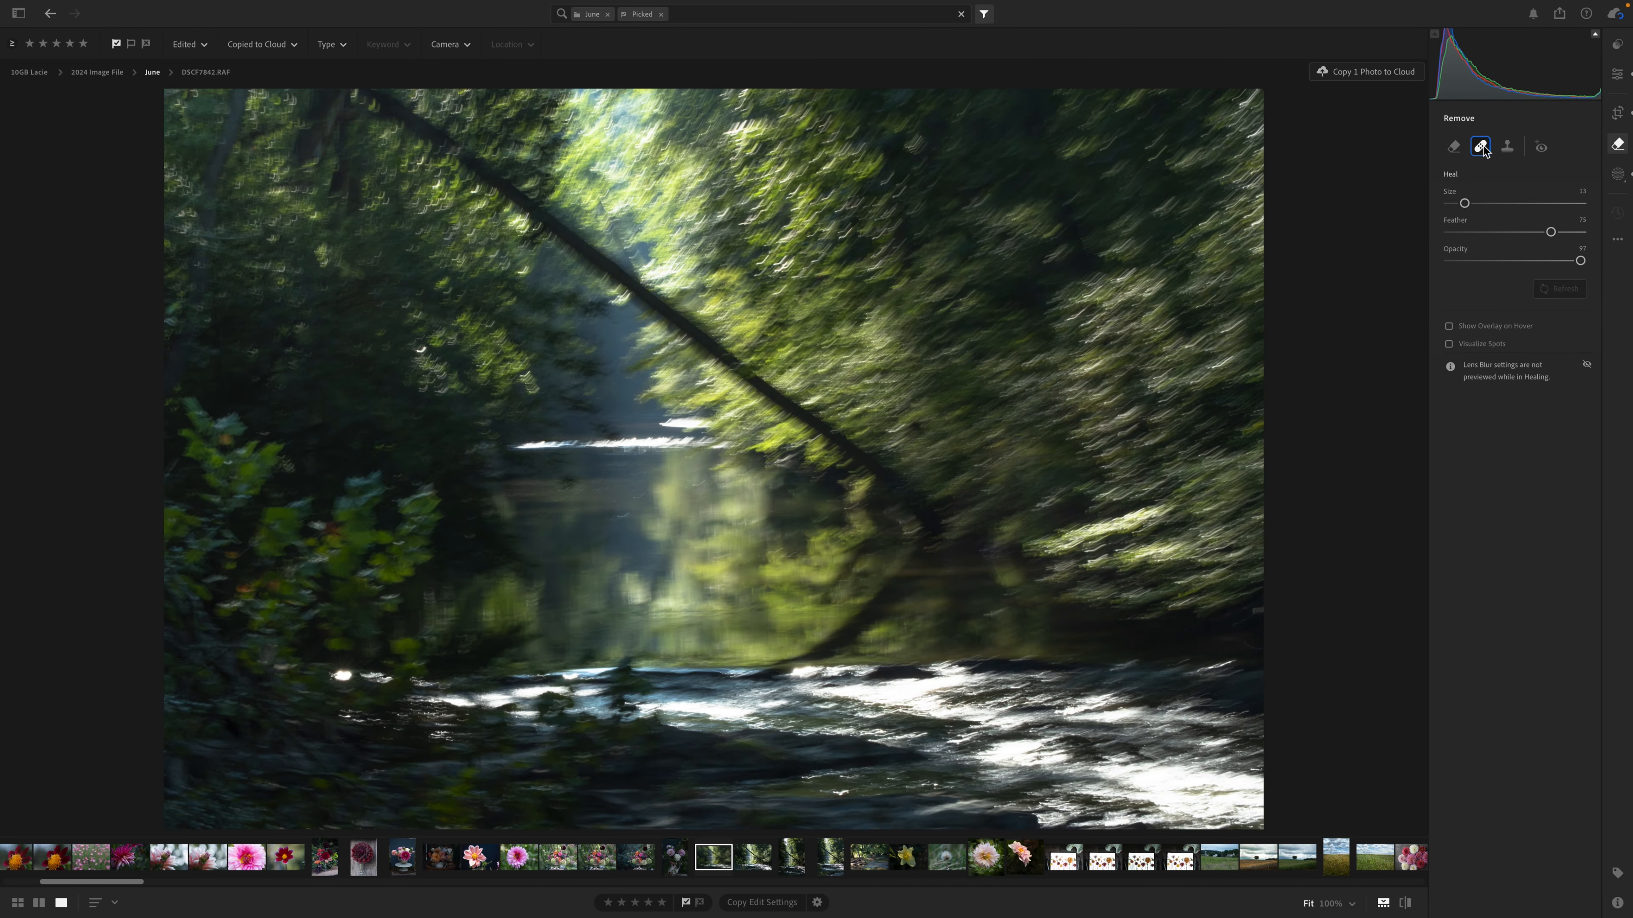
pyautogui.moveTo(329, 673); pyautogui.dragTo(352, 669)
# Turn off Generative AI for the Remove brush and paint out the bright highlight beside the foreground foliage.
pyautogui.click(1454, 148)
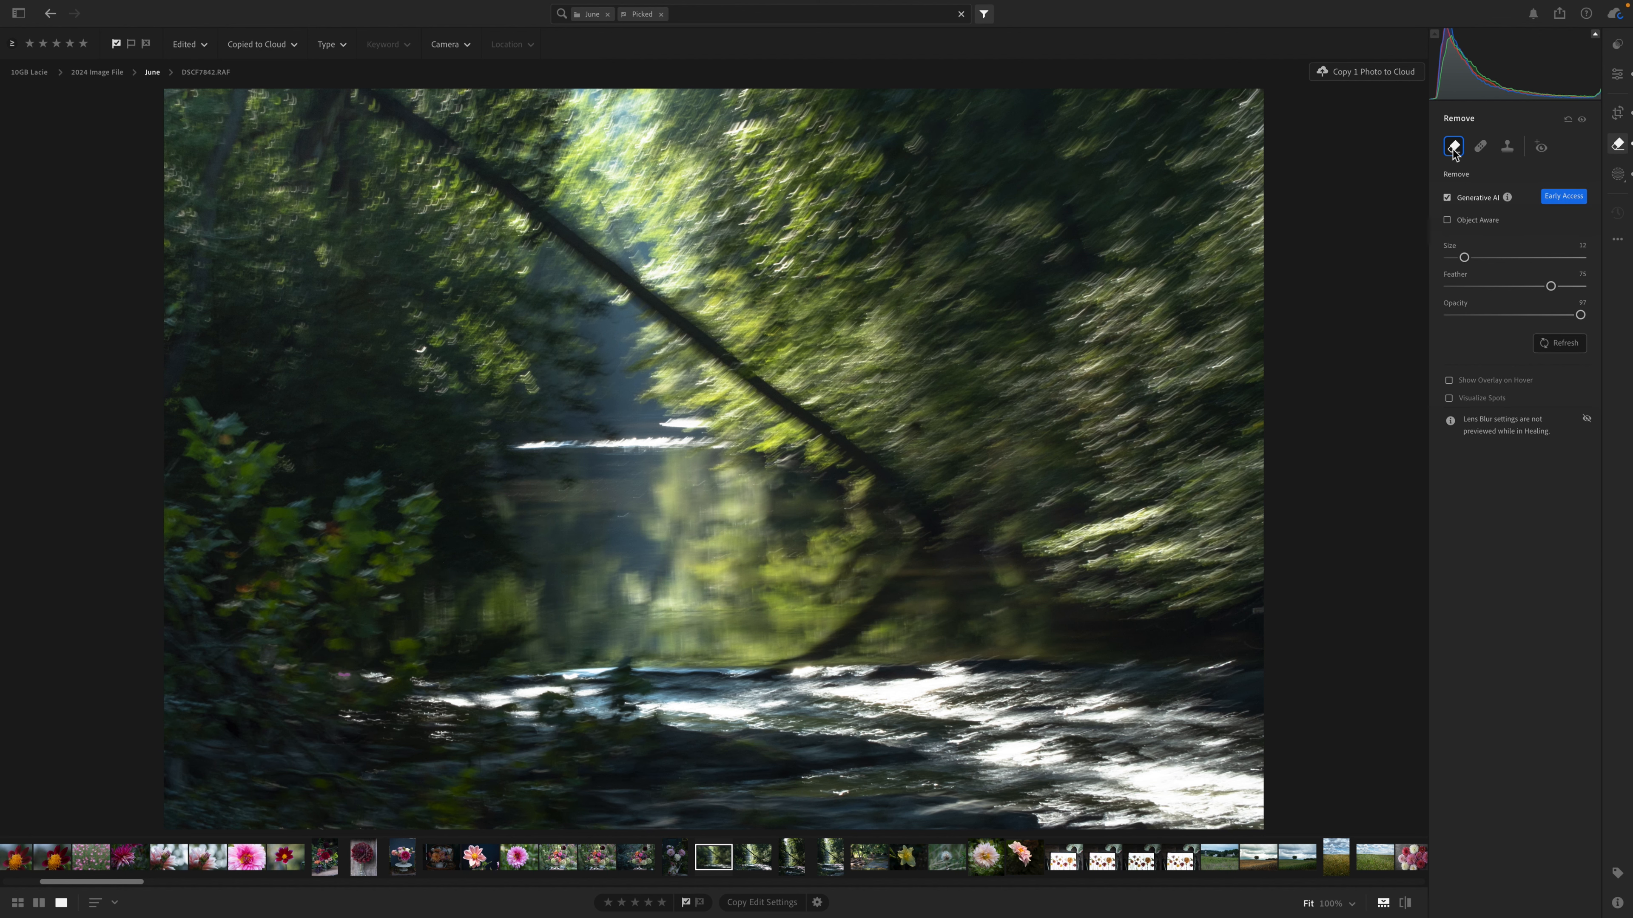
pyautogui.click(1447, 198)
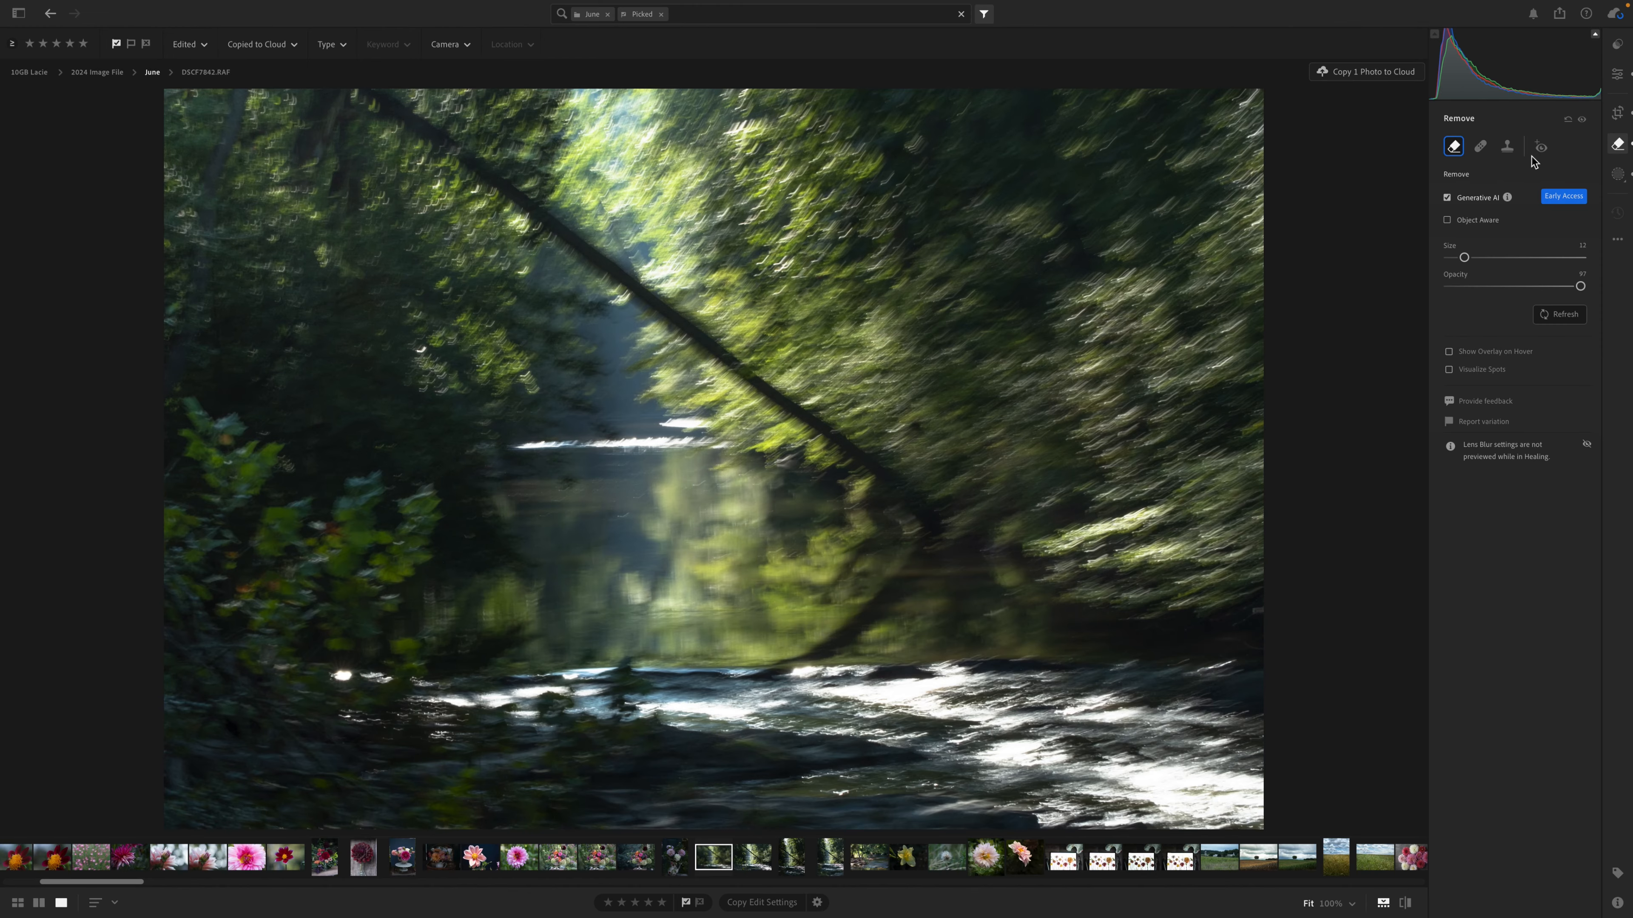
pyautogui.click(1448, 198)
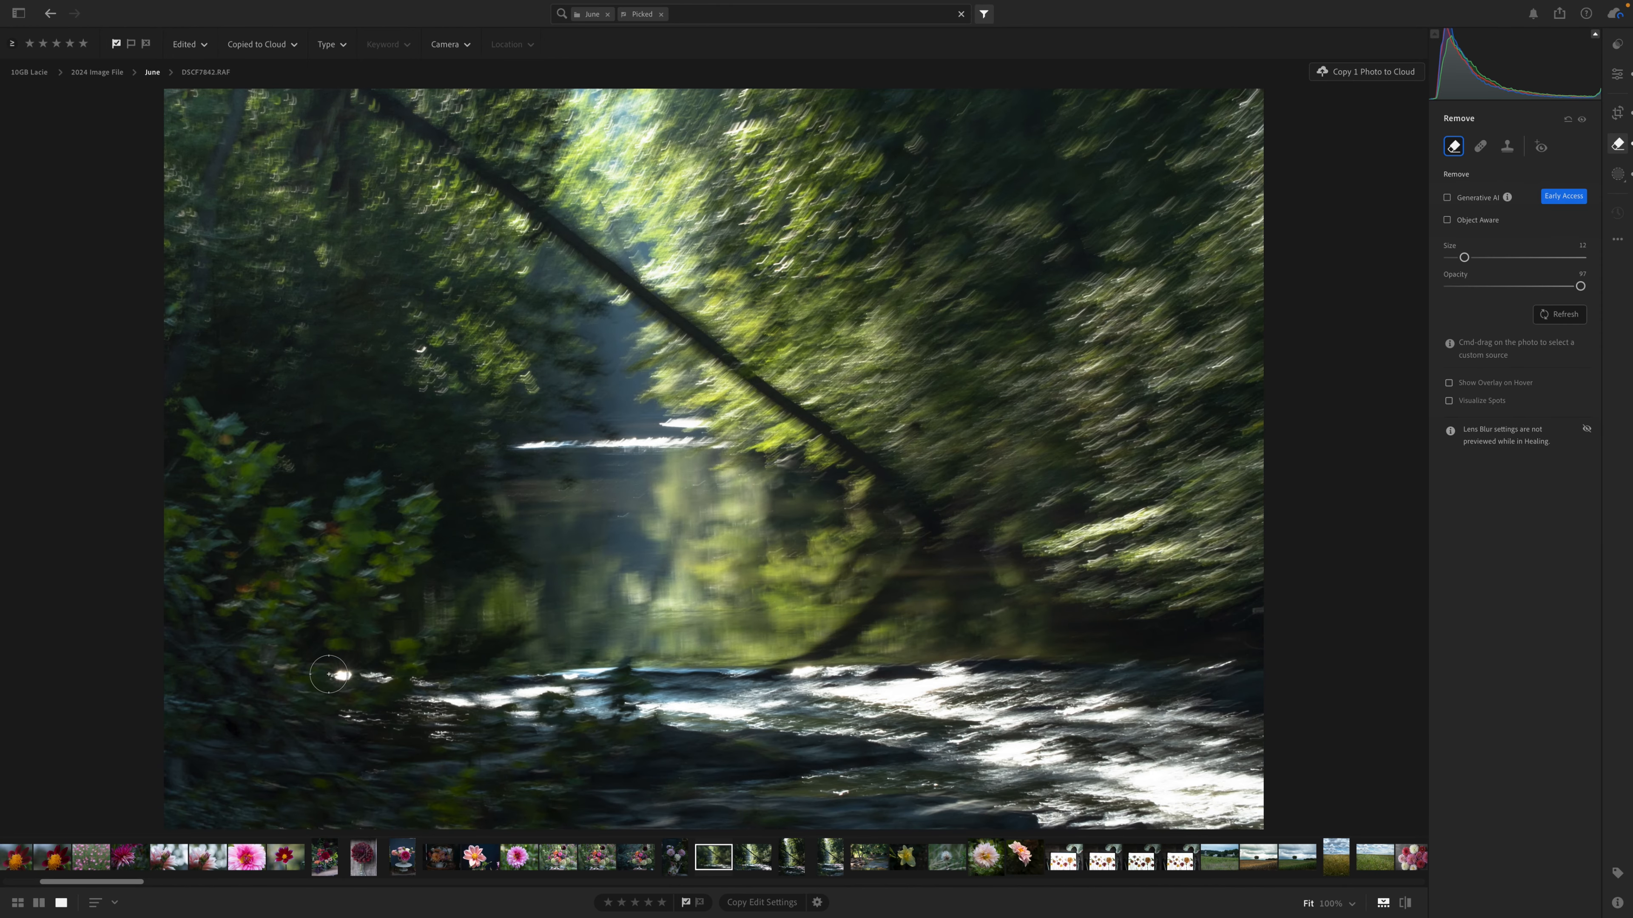
pyautogui.moveTo(328, 673); pyautogui.dragTo(344, 673)
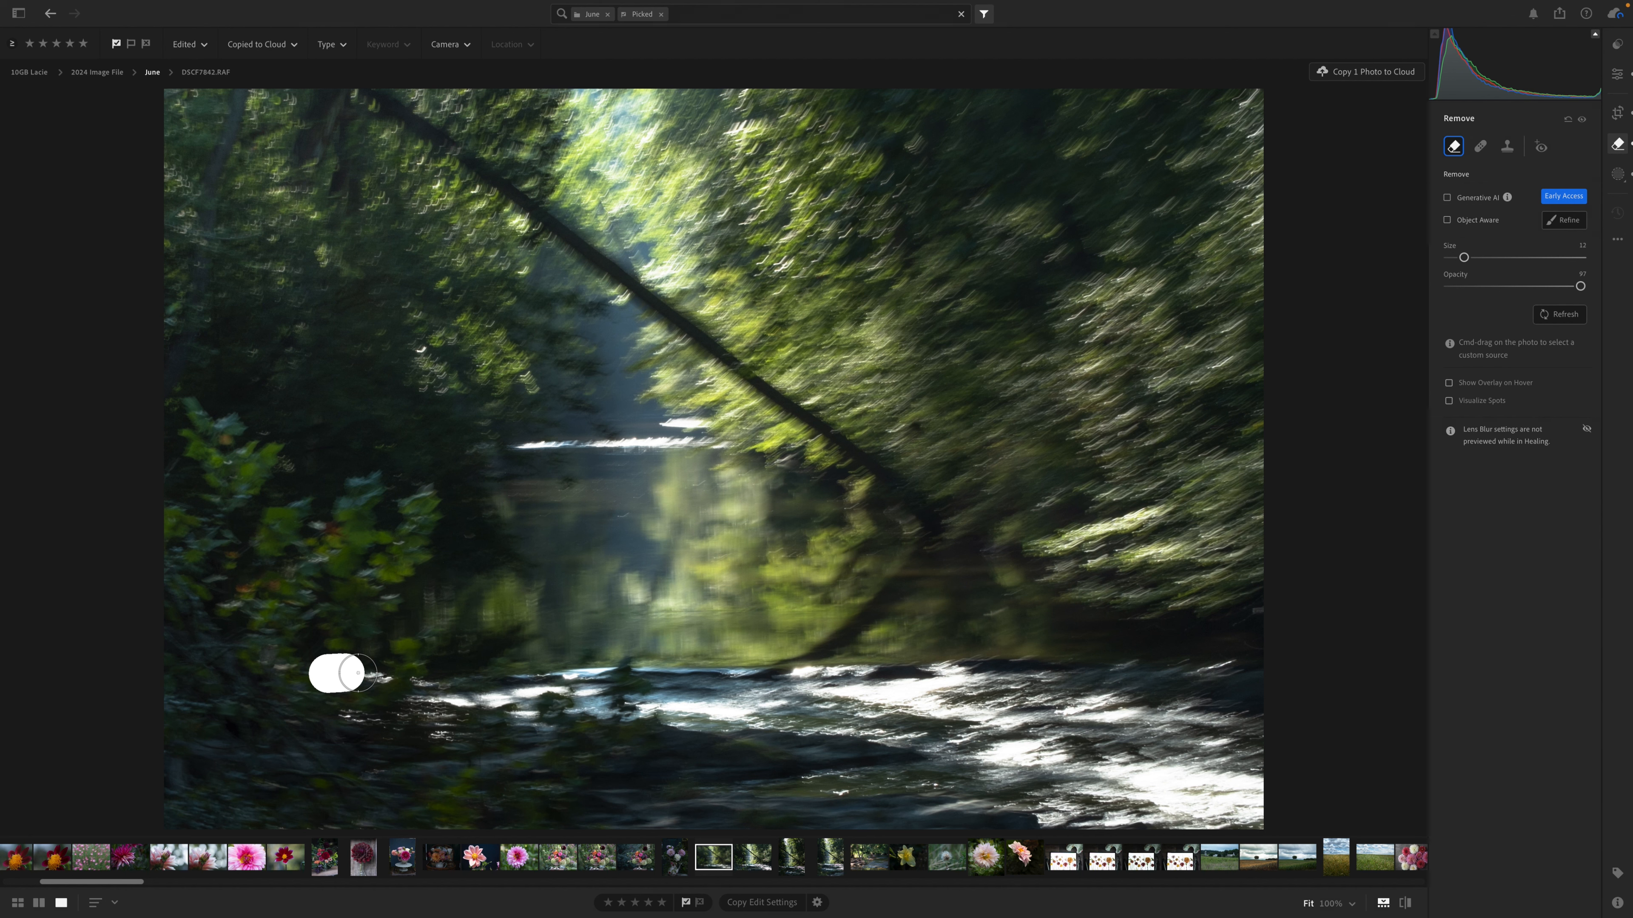
pyautogui.click(358, 673)
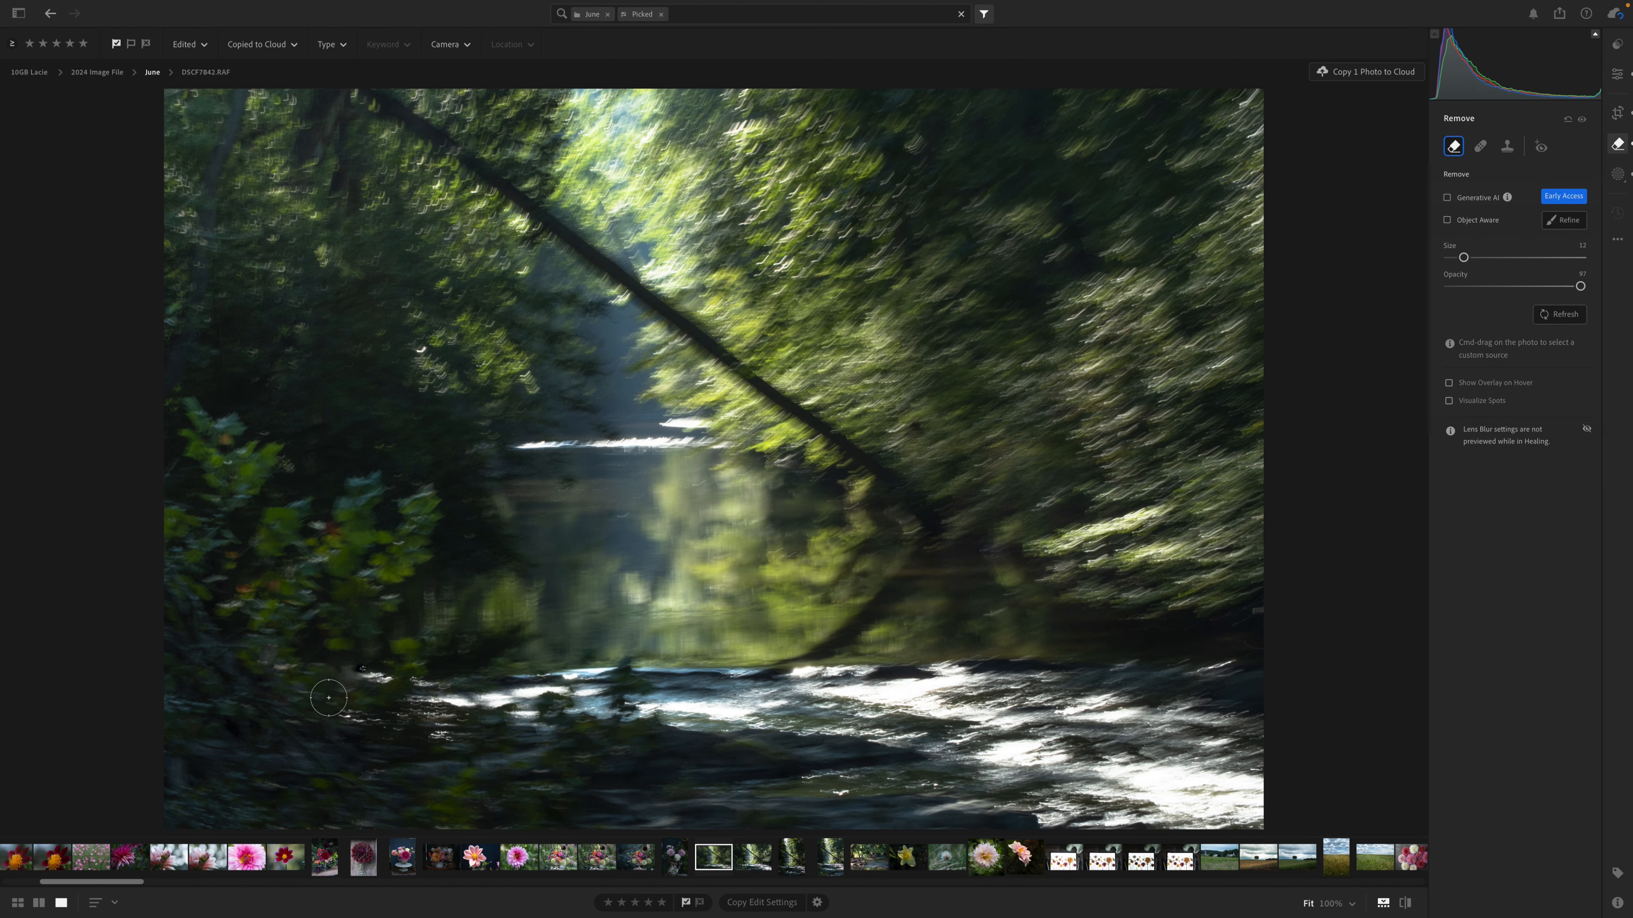
pyautogui.press('super+shift+e')
# Warm the photo's white balance slightly with Tint at -12, and shift the Blue hue to -7 in the Color Mixer.
pyautogui.click(1618, 76)
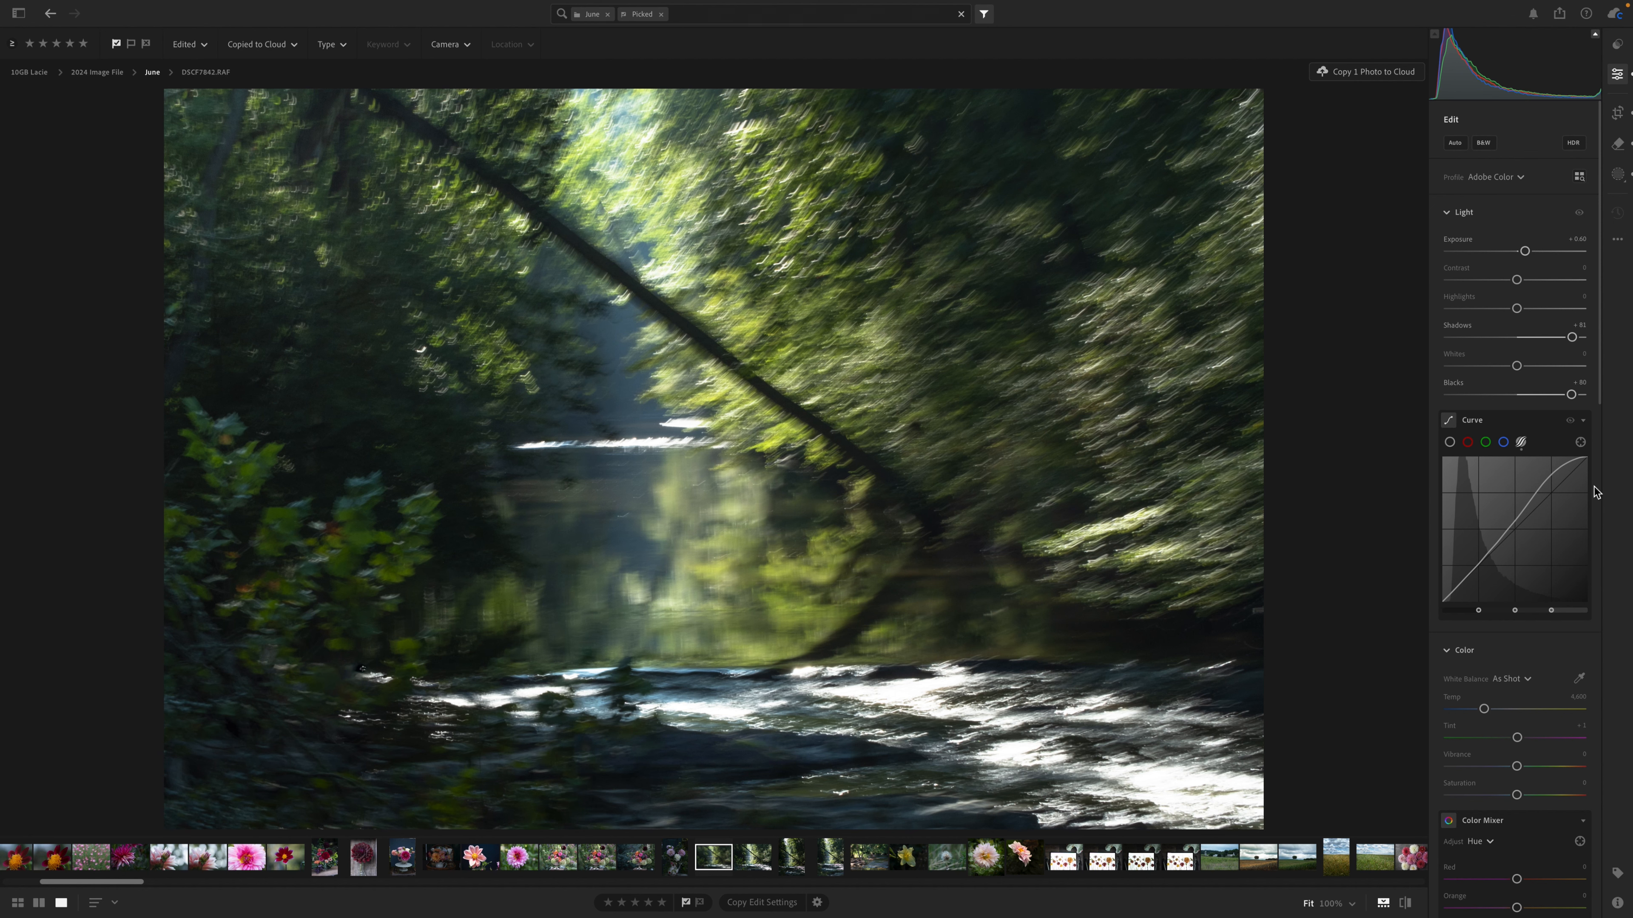
pyautogui.scroll(-3, 1567, 649)
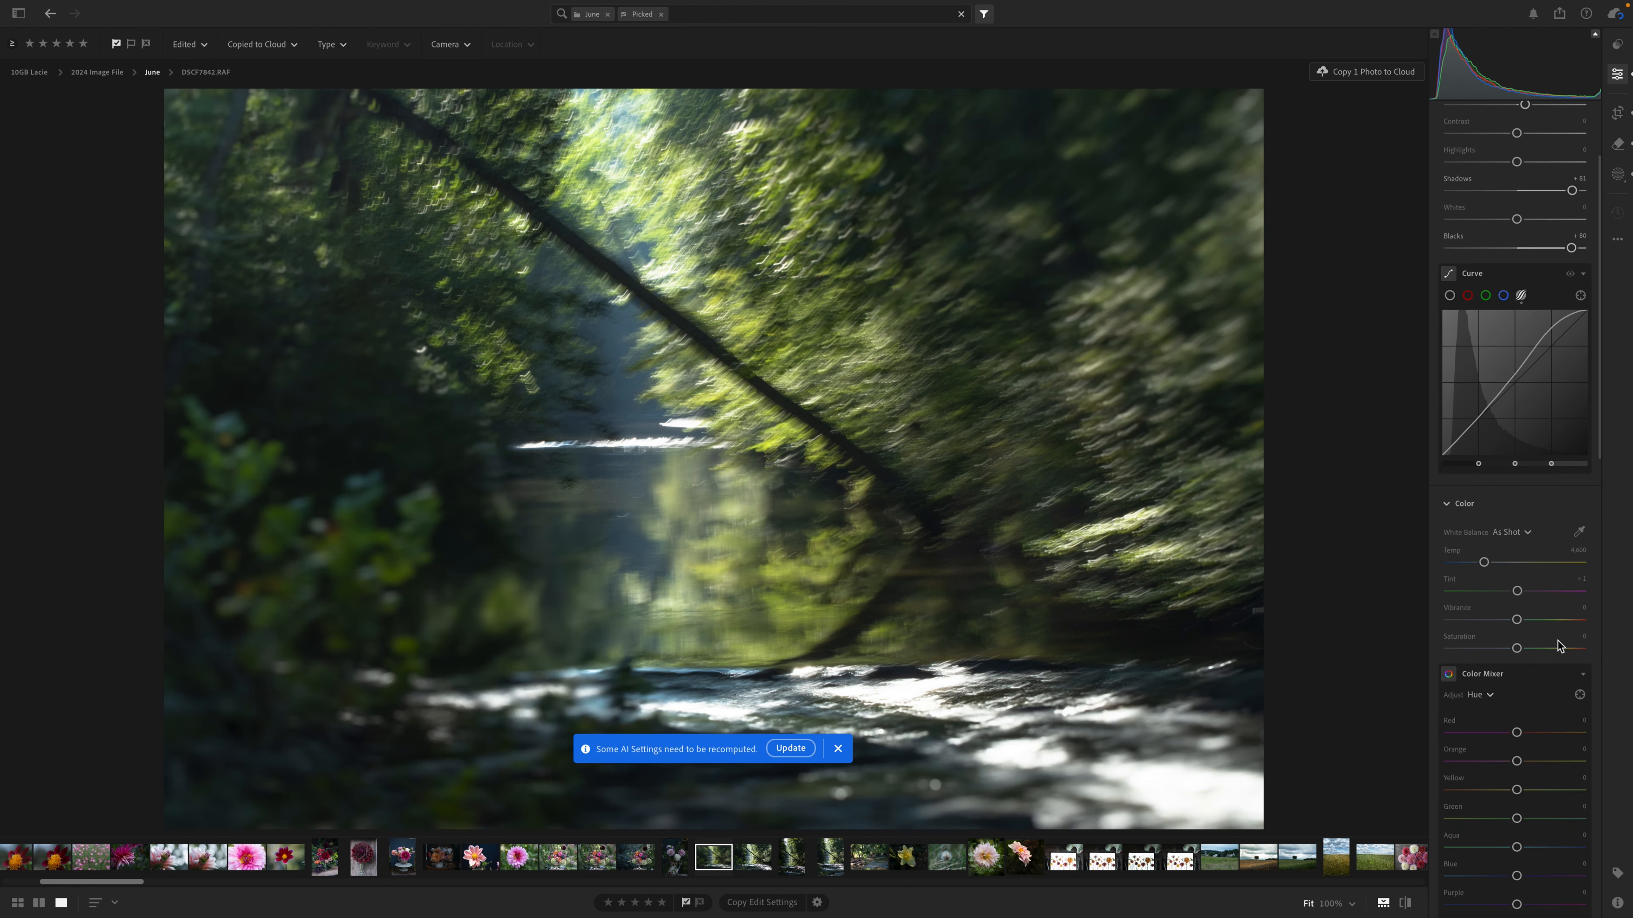
pyautogui.moveTo(1484, 564); pyautogui.dragTo(1489, 564)
pyautogui.click(838, 749)
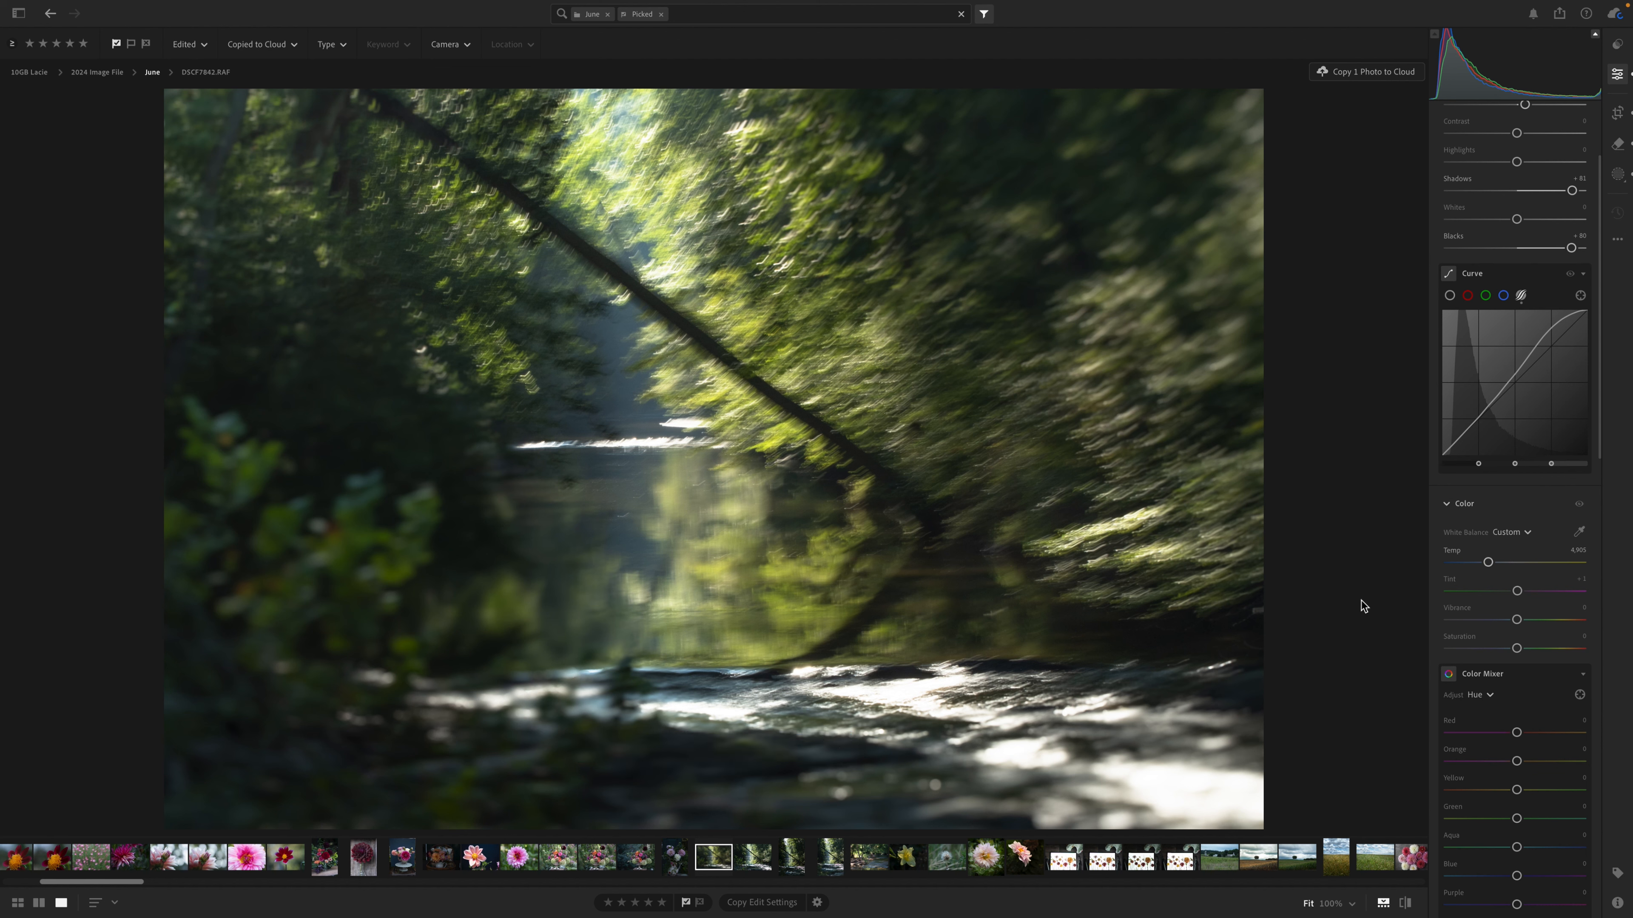
pyautogui.moveTo(1516, 591); pyautogui.dragTo(1511, 591)
pyautogui.scroll(-3, 1523, 709)
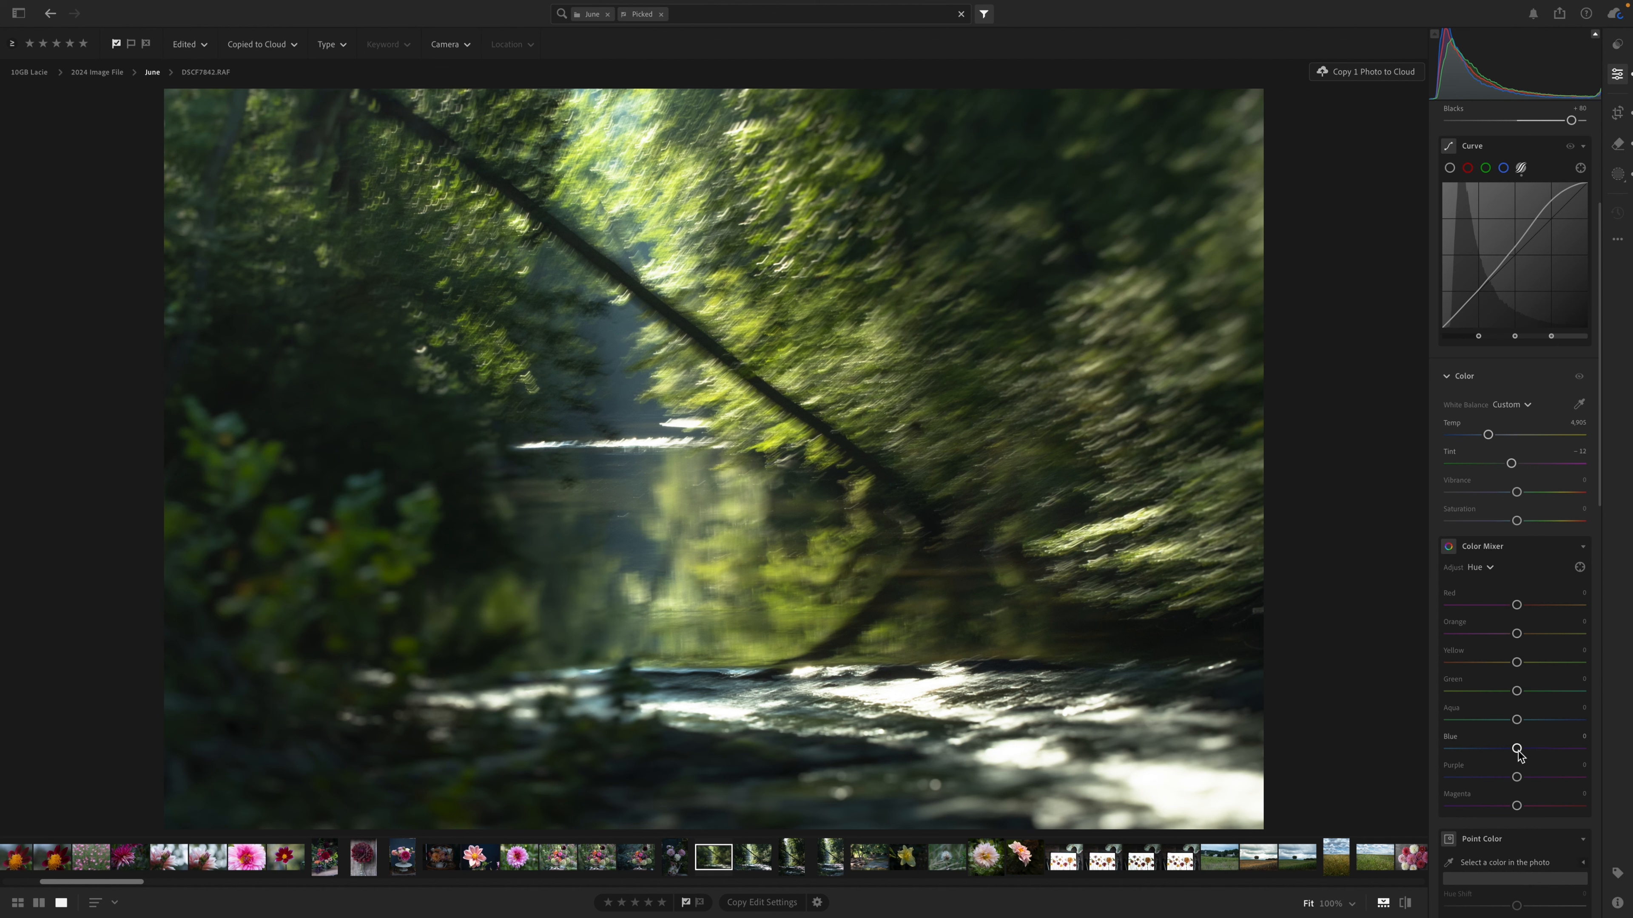
pyautogui.moveTo(1519, 752)
pyautogui.mouseDown()
pyautogui.moveTo(1499, 751)
pyautogui.moveTo(1568, 754)
pyautogui.moveTo(1514, 759)
pyautogui.mouseUp()
# Paint a new Auto Mask brush mask over the sunlit foliage and water reflection, with Whites about +41 and Exposure about +0.7.
pyautogui.click(1618, 175)
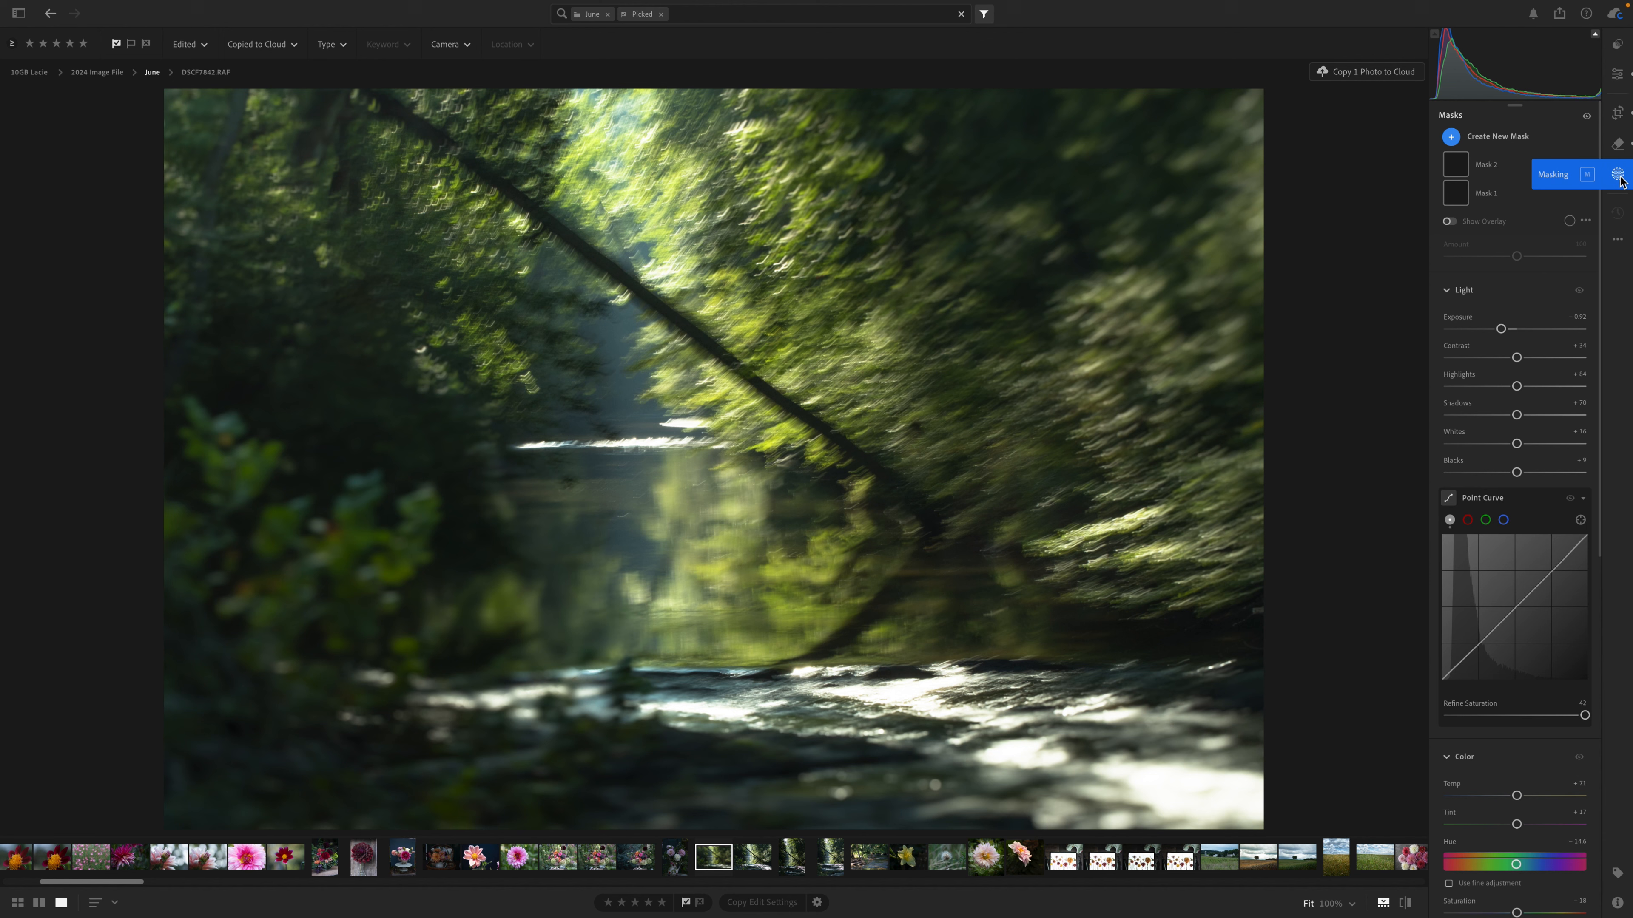
pyautogui.click(1451, 137)
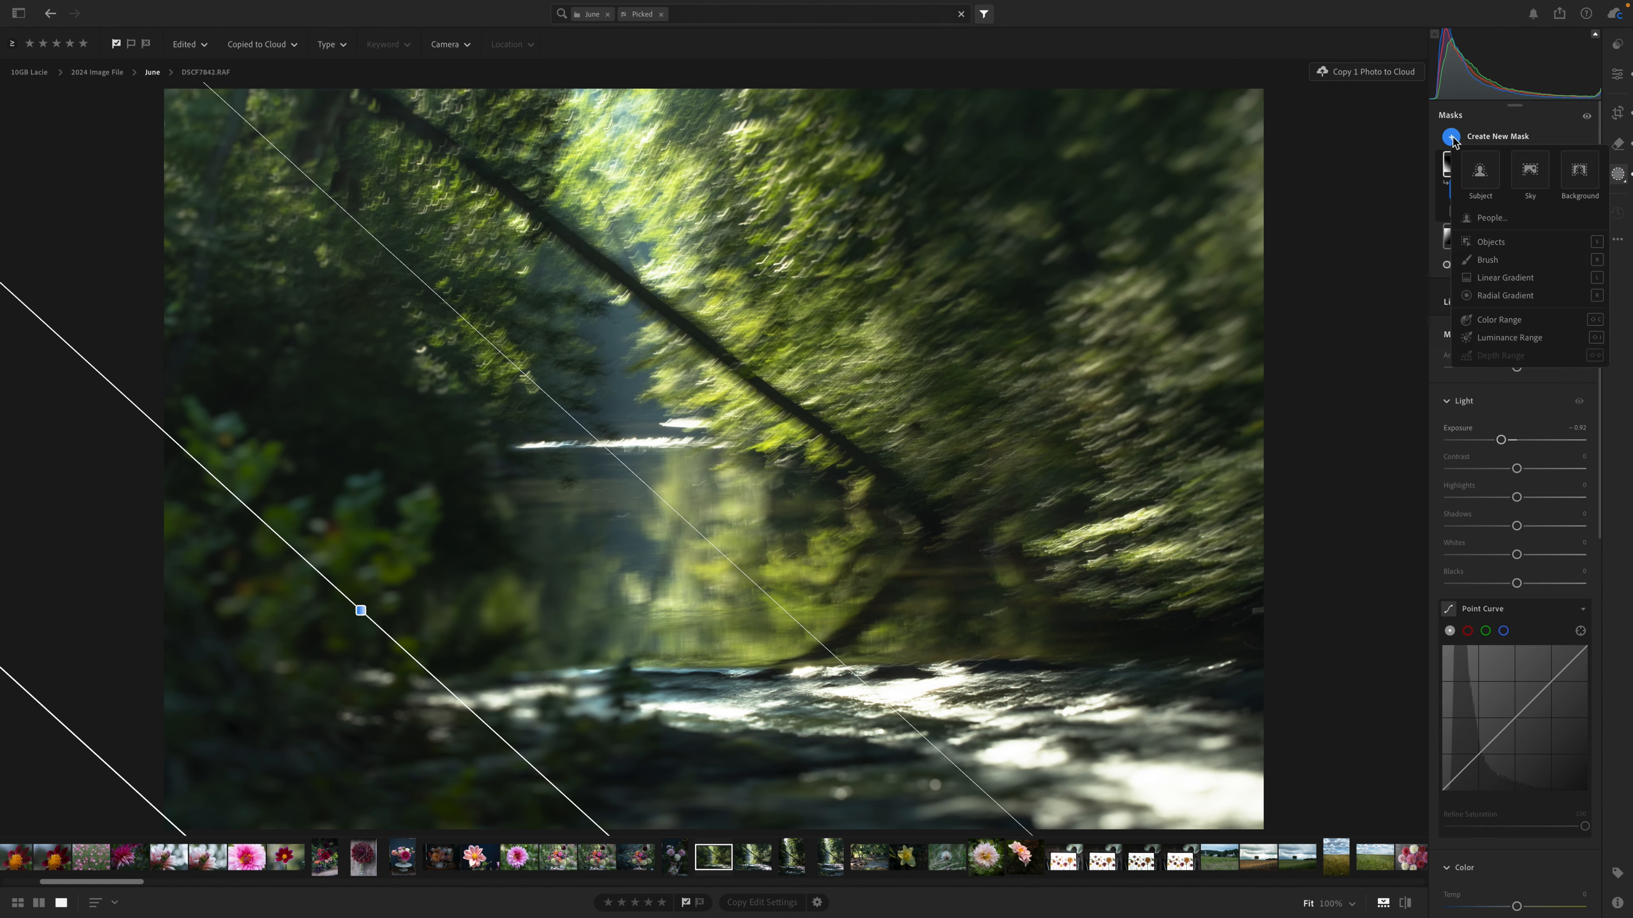
pyautogui.click(1487, 260)
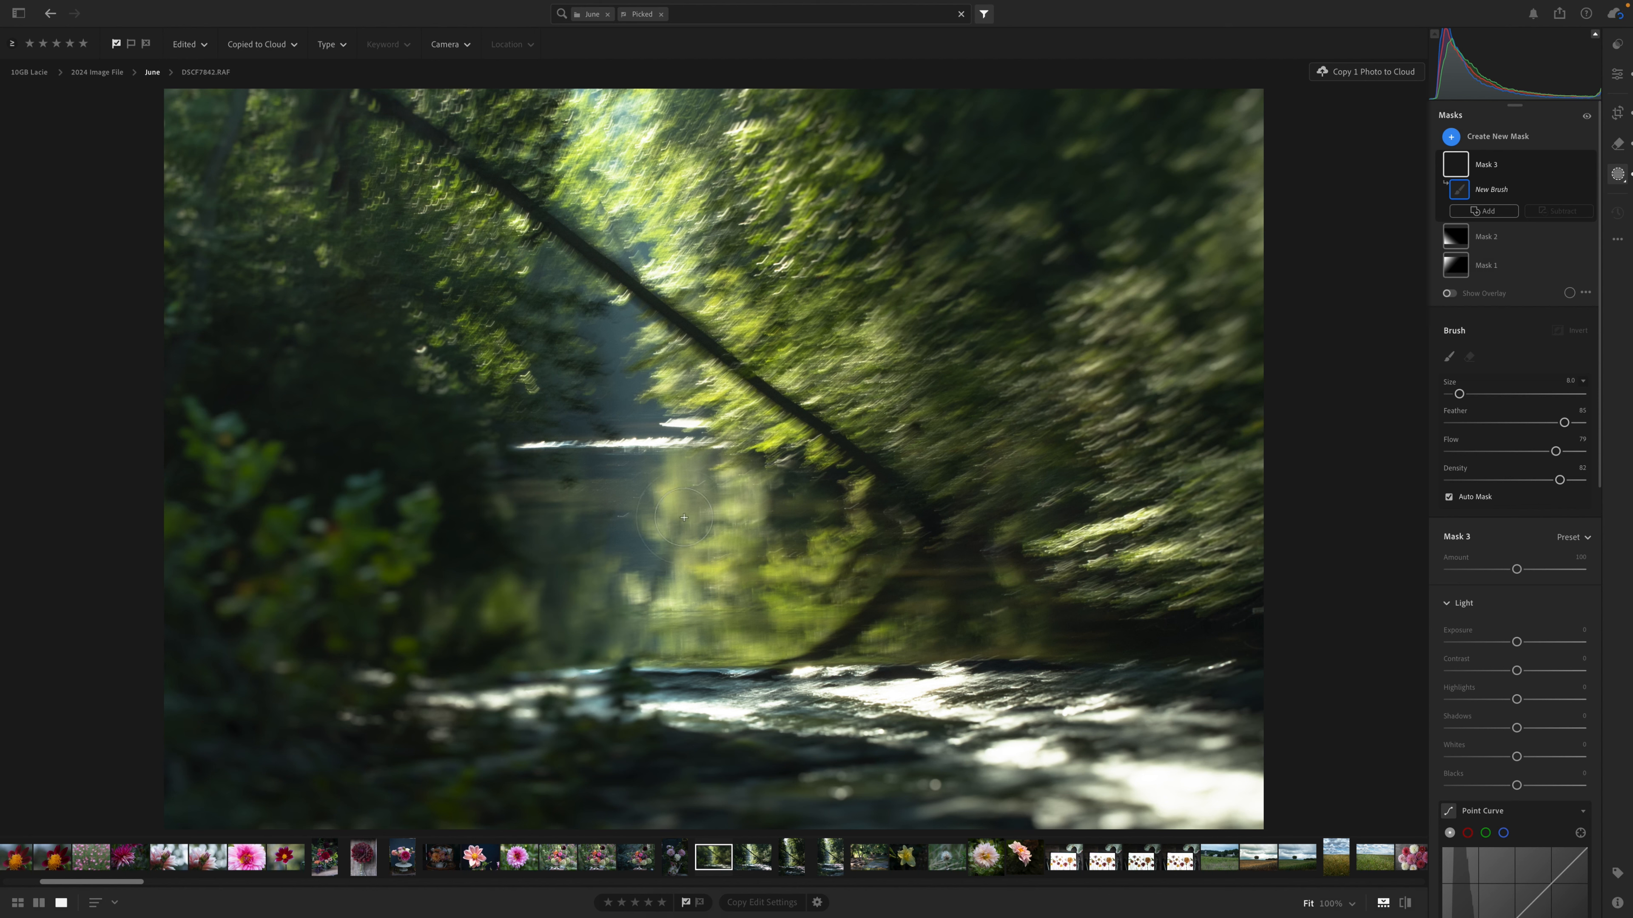
pyautogui.moveTo(290, 219); pyautogui.dragTo(277, 245)
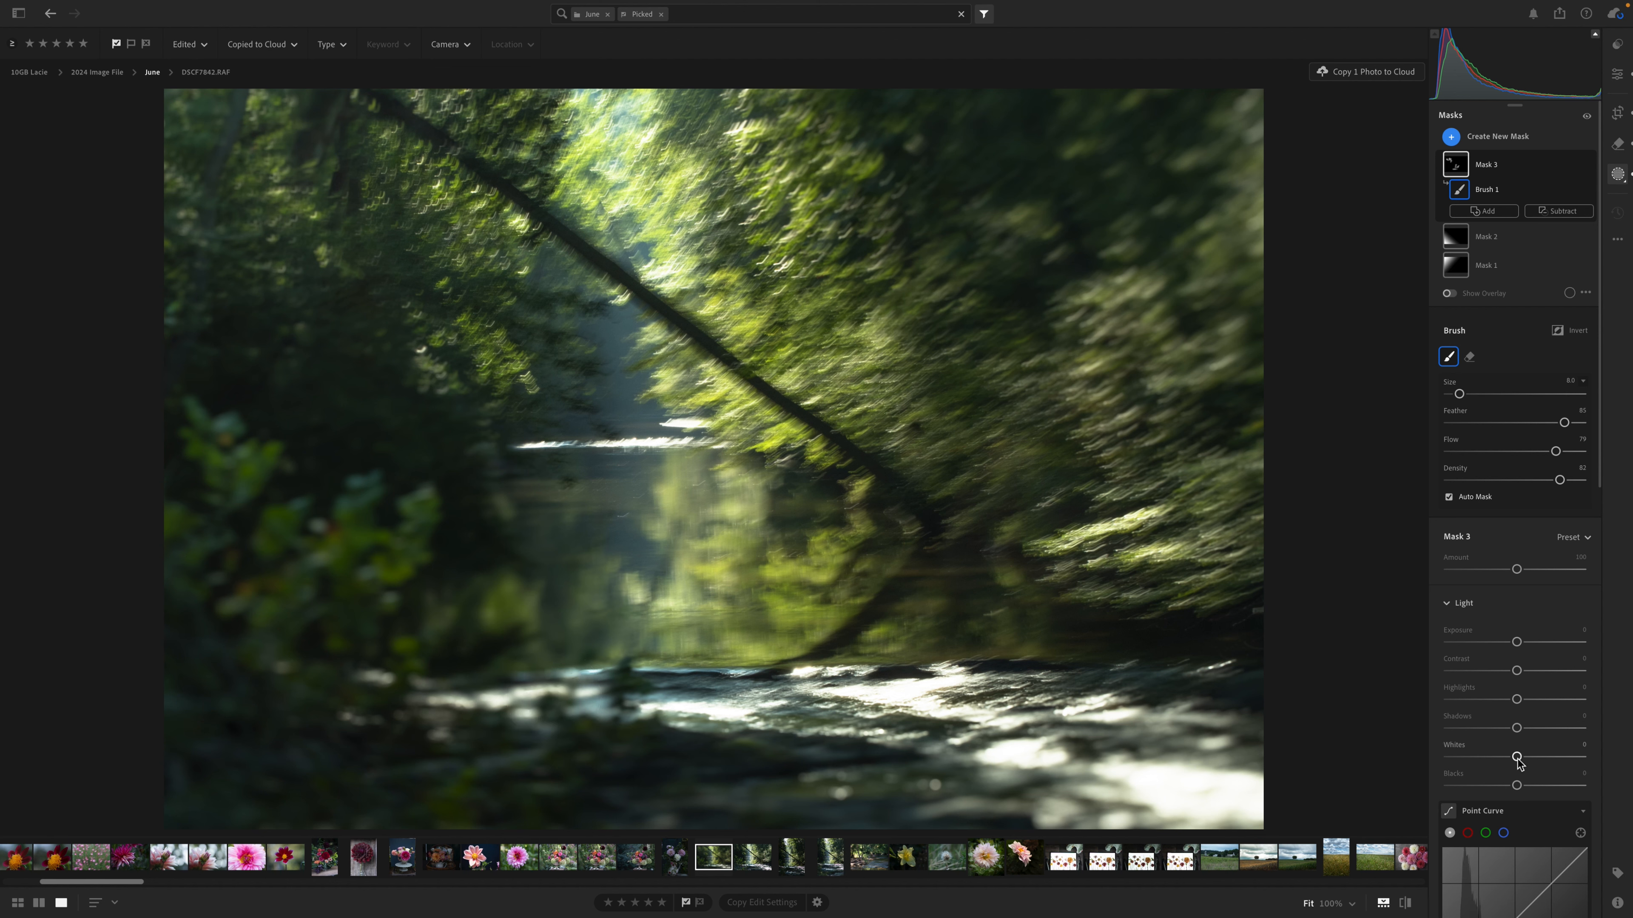
pyautogui.moveTo(1517, 760); pyautogui.dragTo(1547, 761)
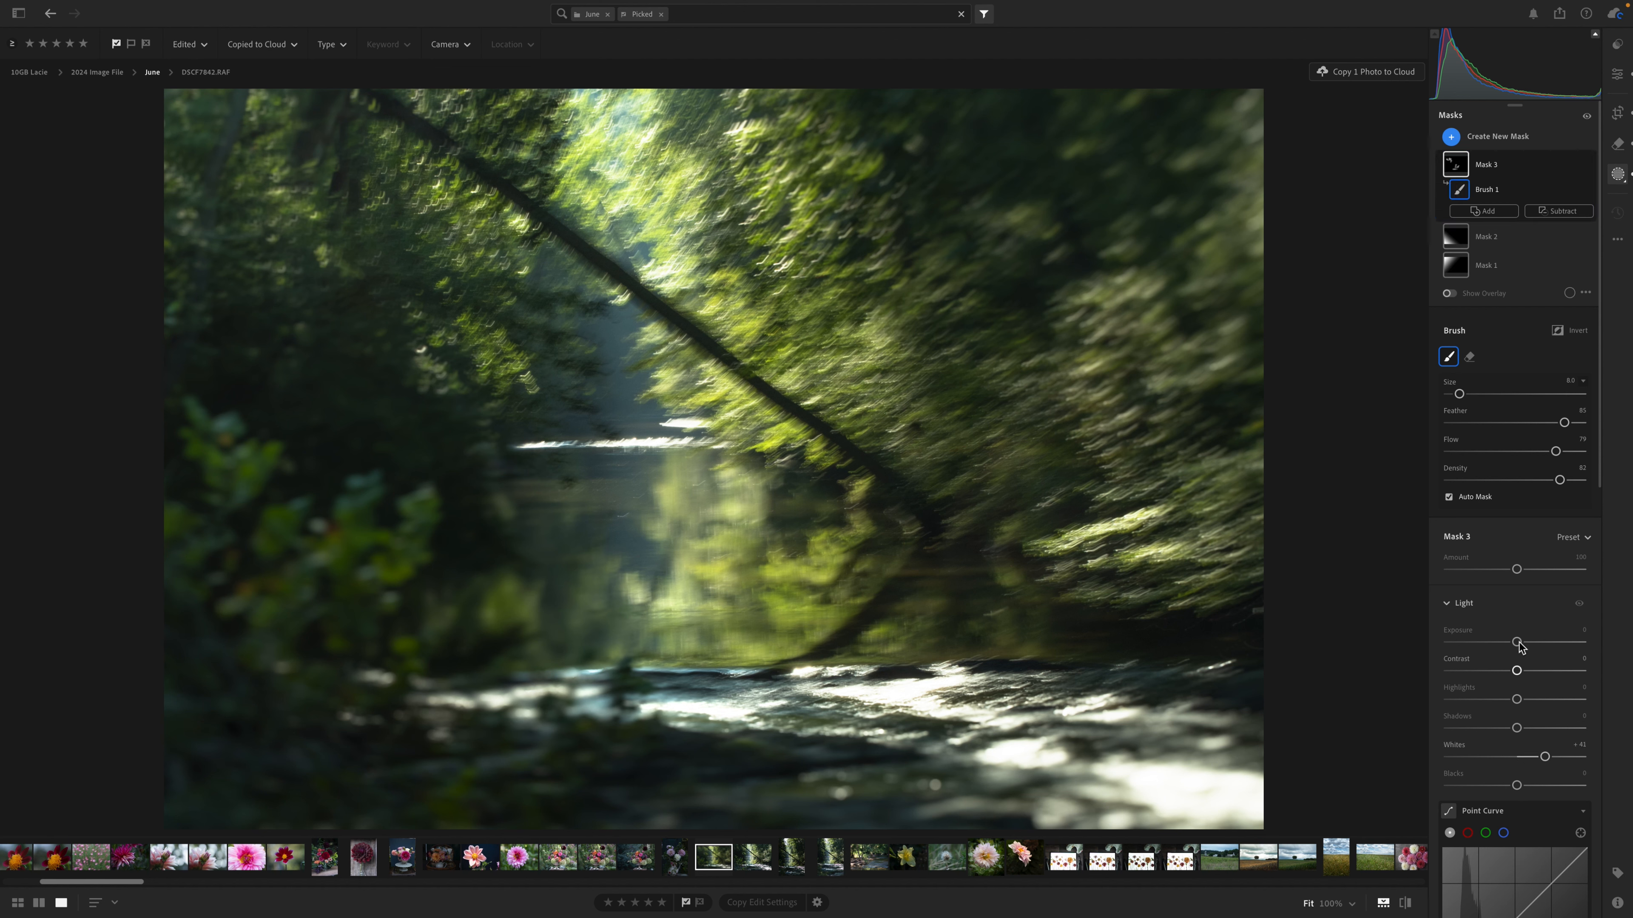
pyautogui.moveTo(1518, 643); pyautogui.dragTo(1531, 645)
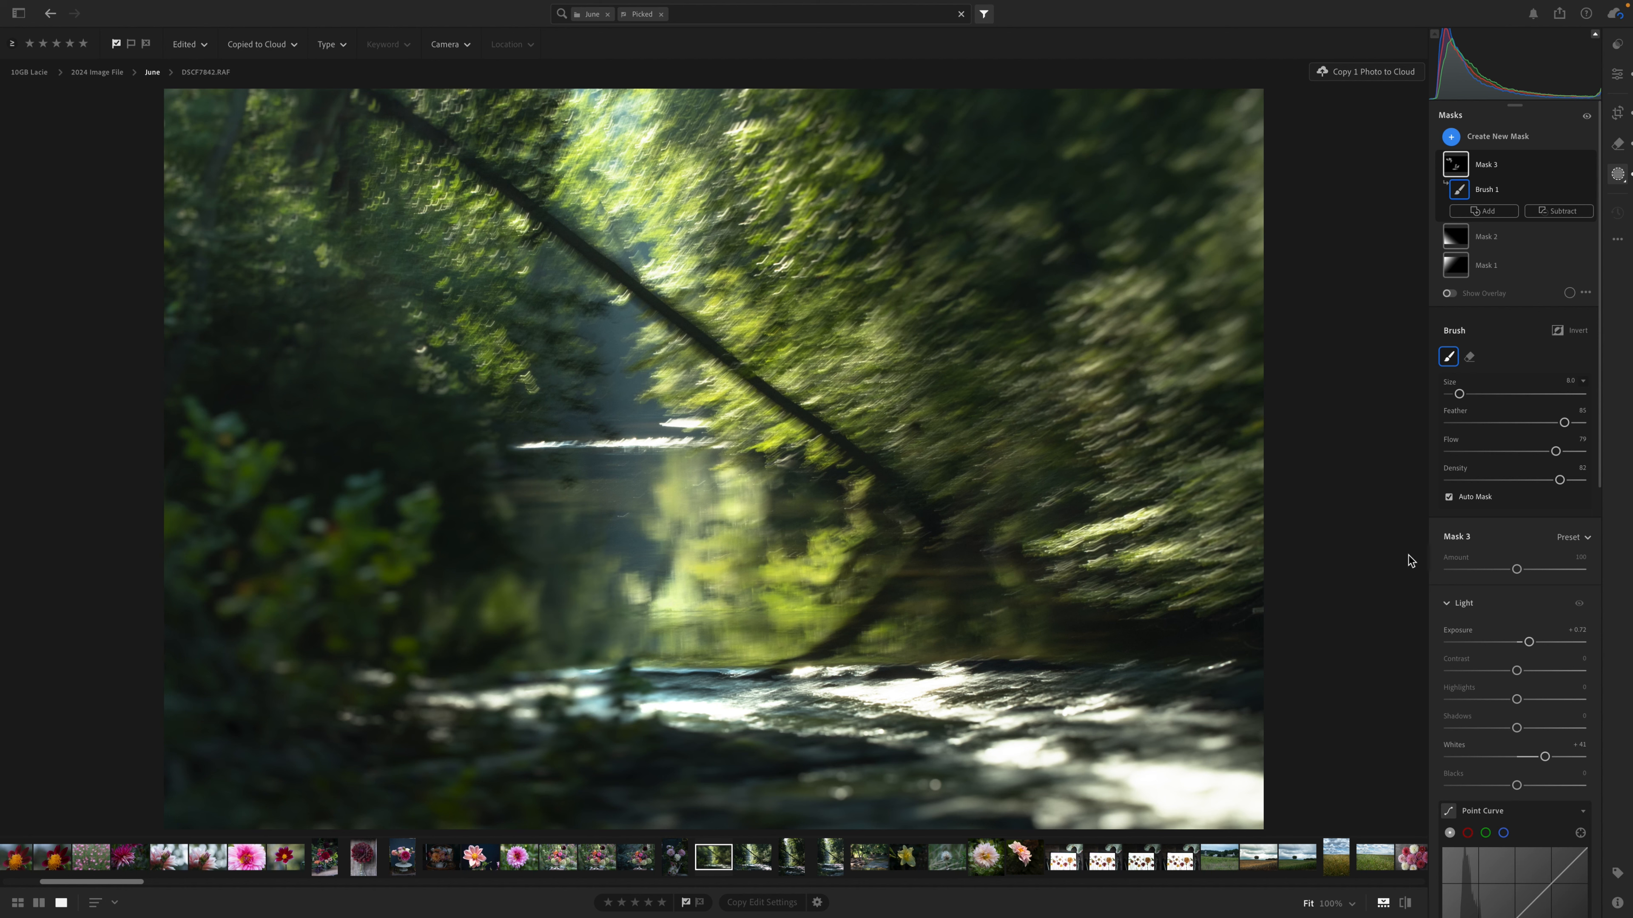
# Raise the brush mask's Texture to about +32 and lower its Dehaze to about -18.
pyautogui.scroll(-3, 1513, 736)
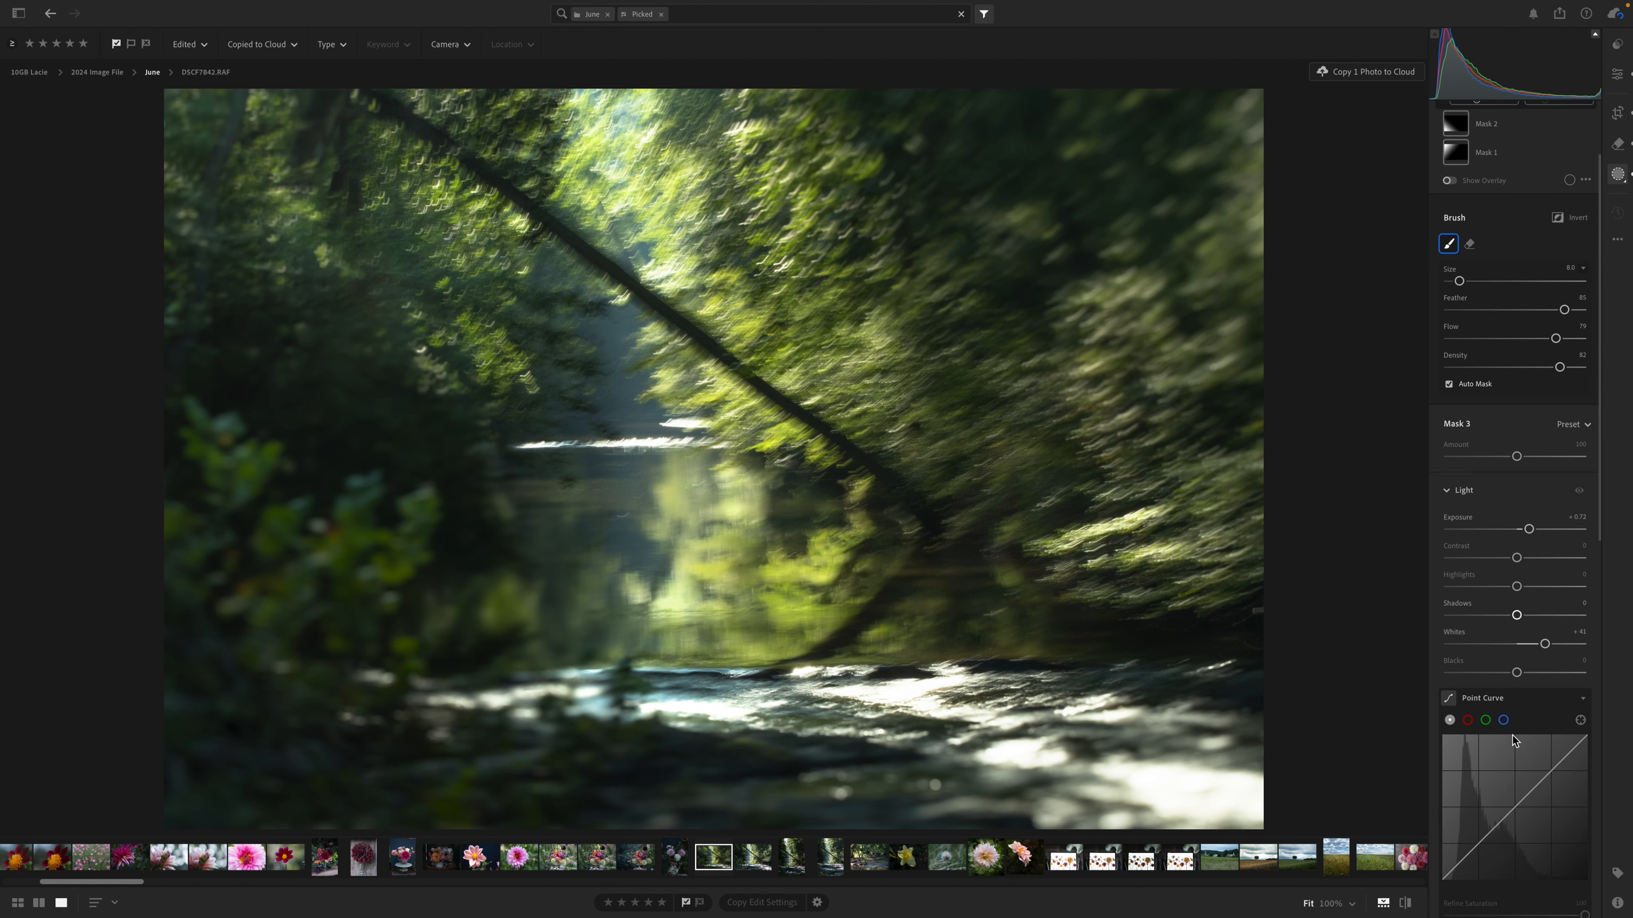
pyautogui.scroll(-7, 1551, 810)
pyautogui.scroll(-3, 1551, 811)
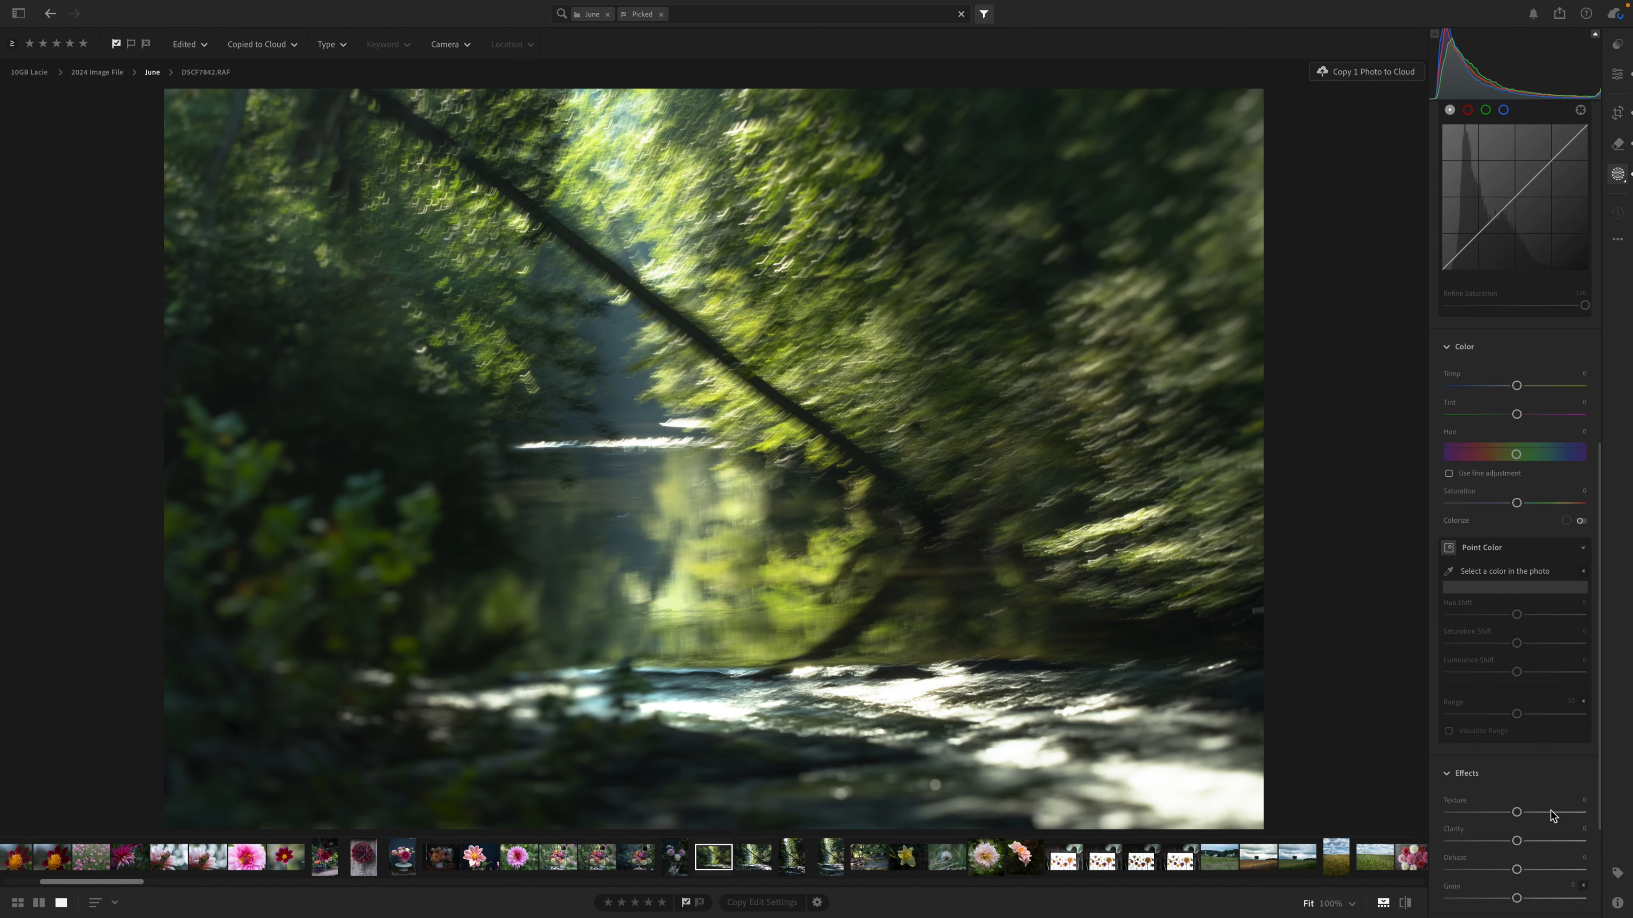
pyautogui.click(1540, 739)
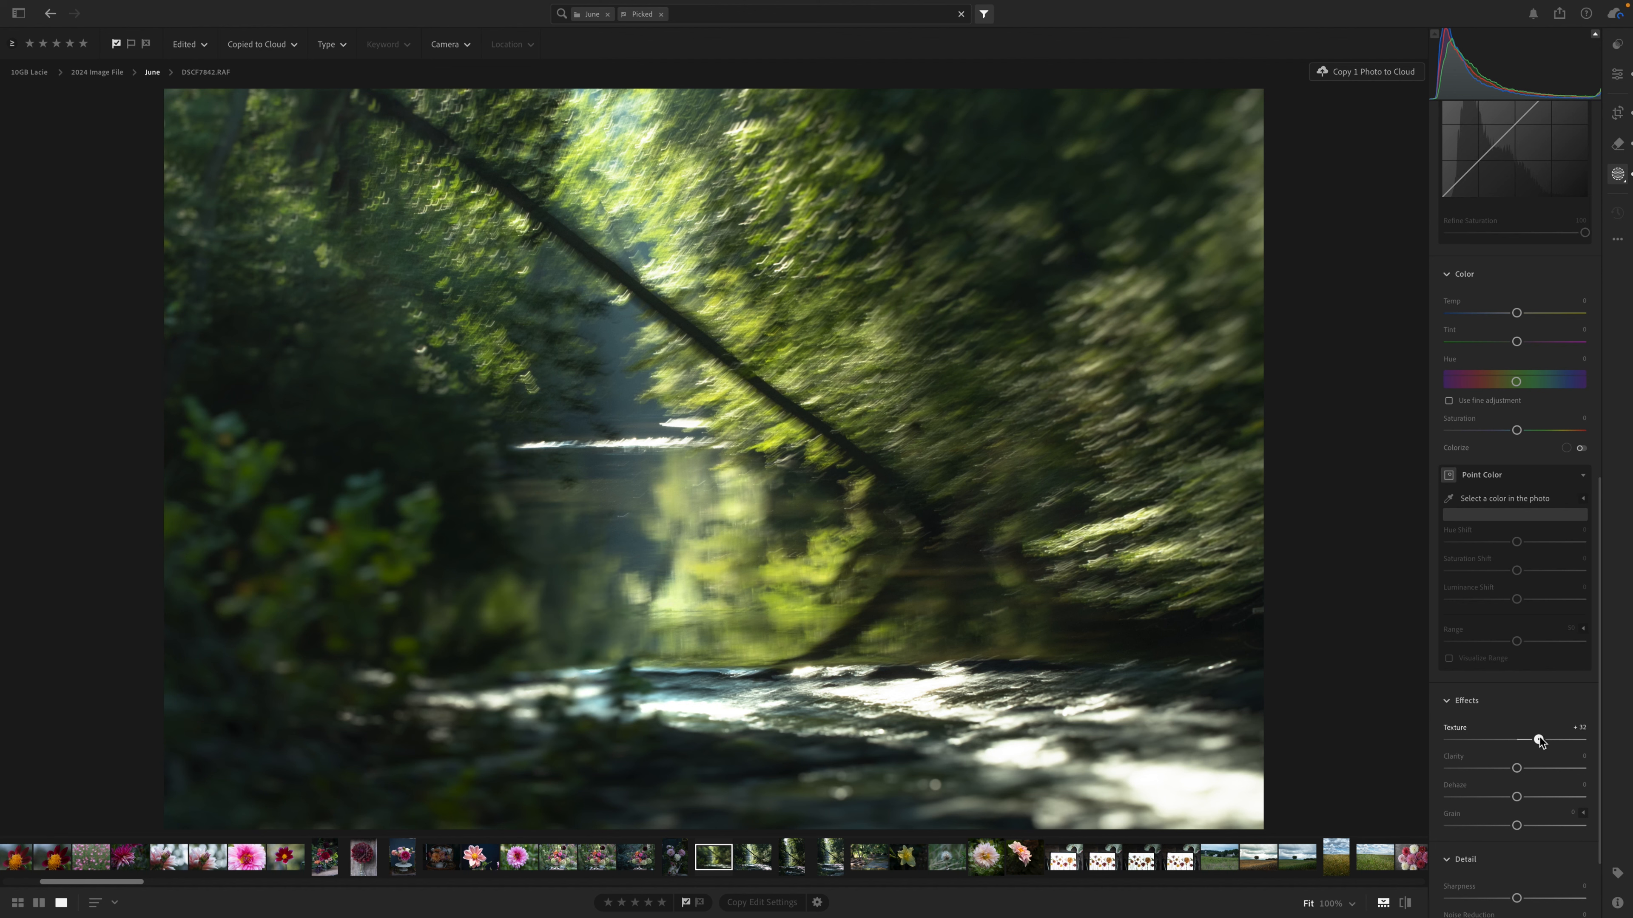
pyautogui.click(1531, 797)
pyautogui.moveTo(1529, 799); pyautogui.dragTo(1501, 802)
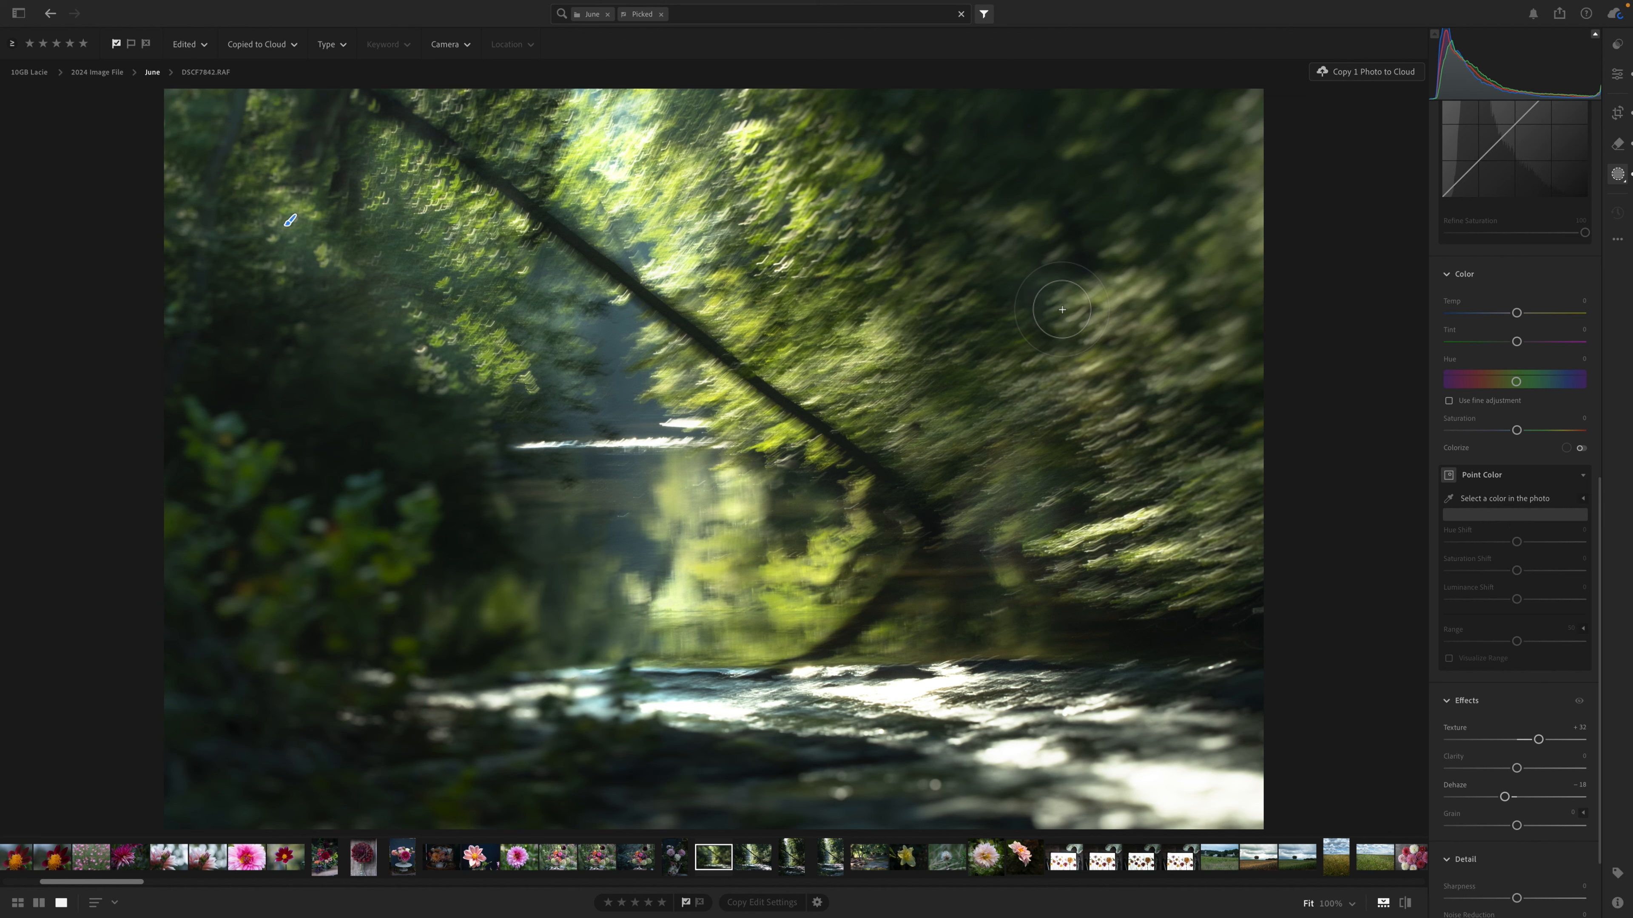
# Create a new brush mask with Exposure at -0.74 and paint the fallen trunk's dark reflection with a smaller brush.
pyautogui.scroll(10, 1524, 235)
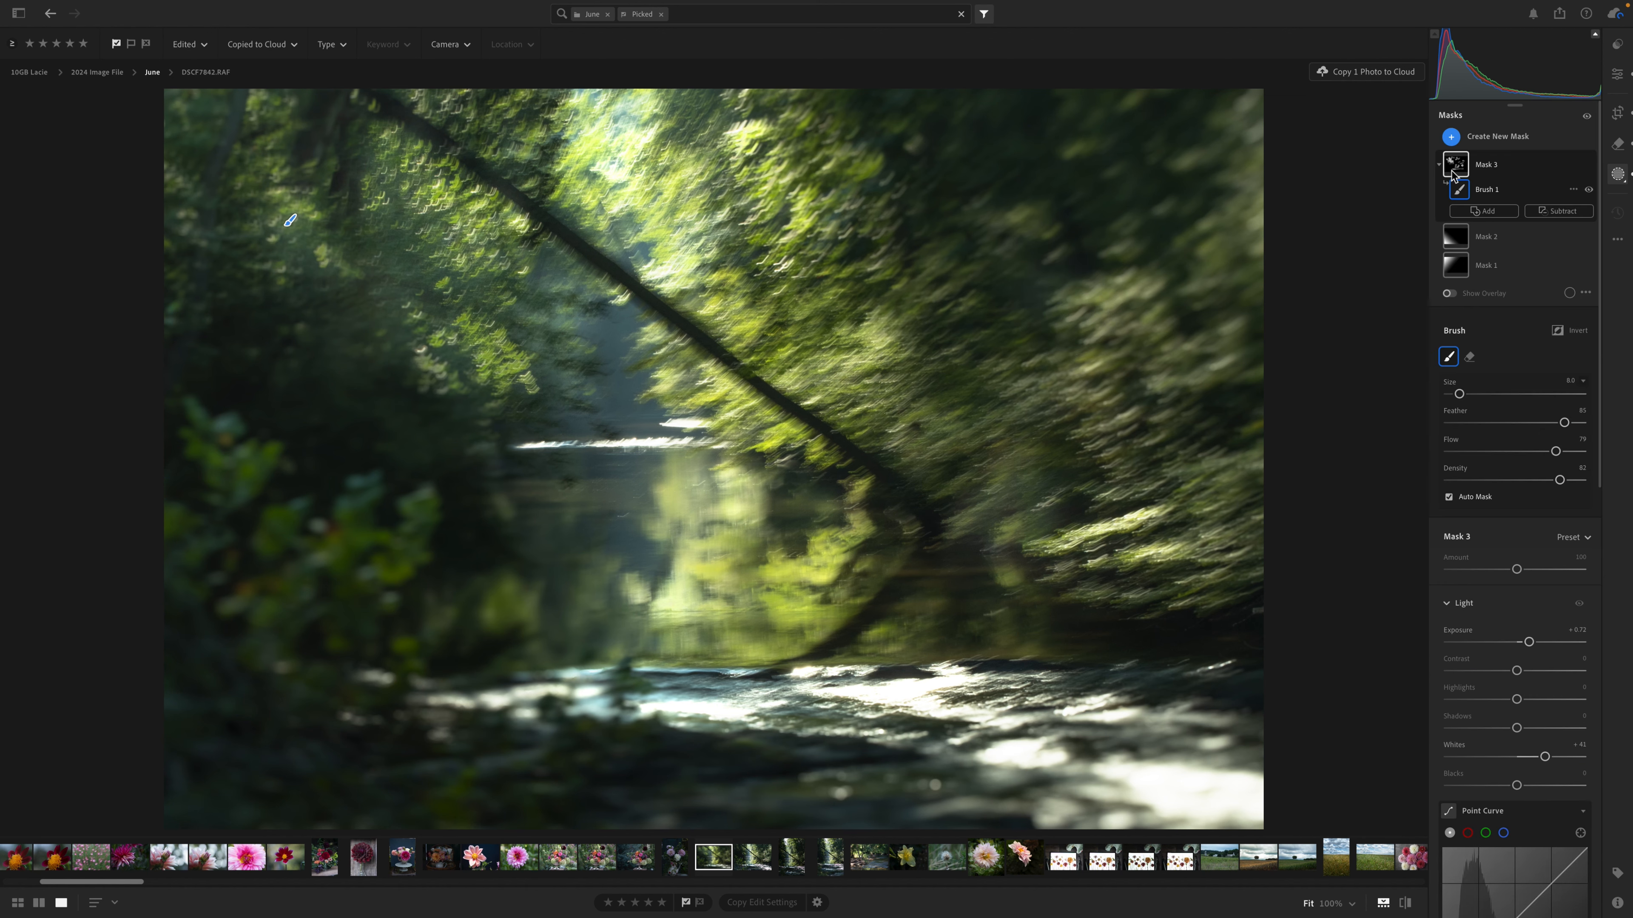
pyautogui.click(1450, 136)
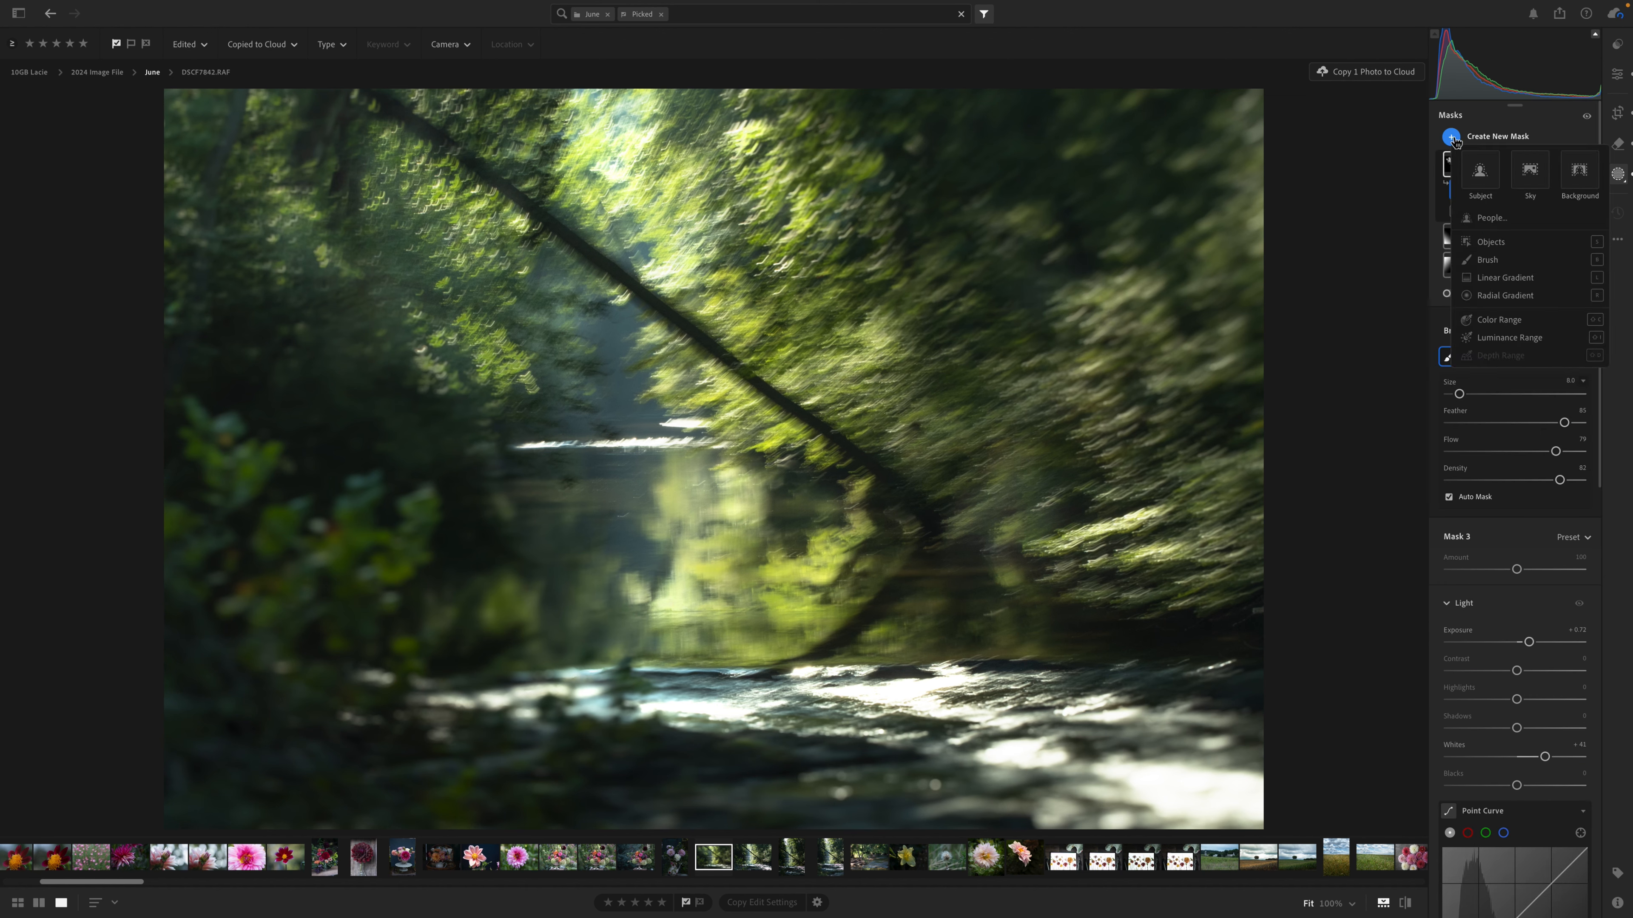
pyautogui.click(1489, 260)
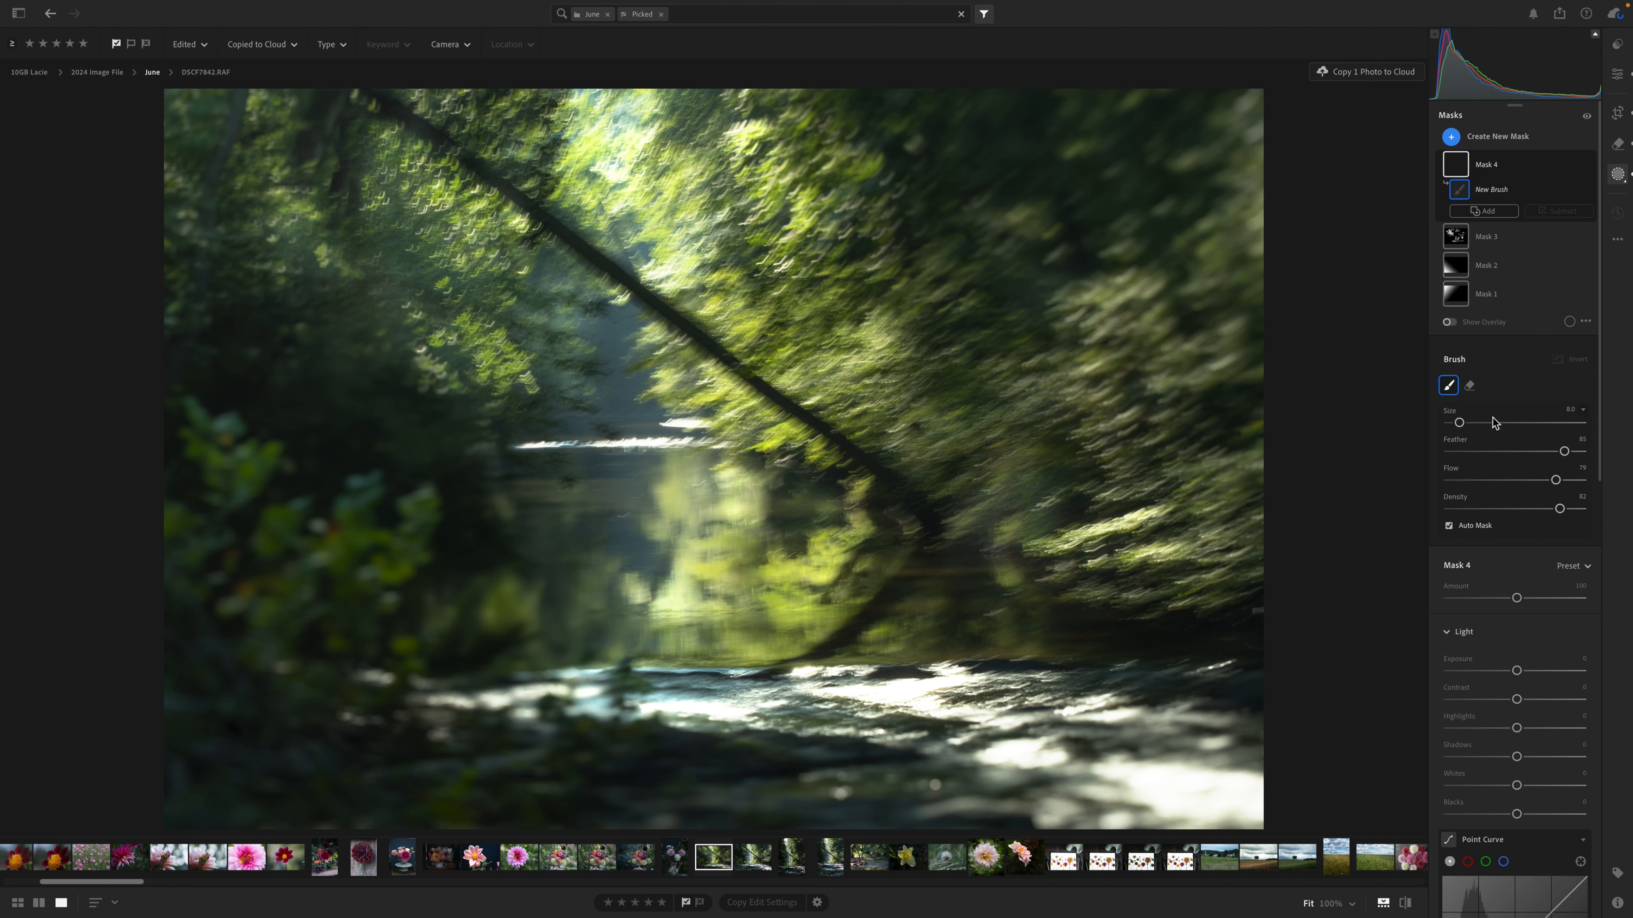
pyautogui.moveTo(1518, 672); pyautogui.dragTo(1504, 671)
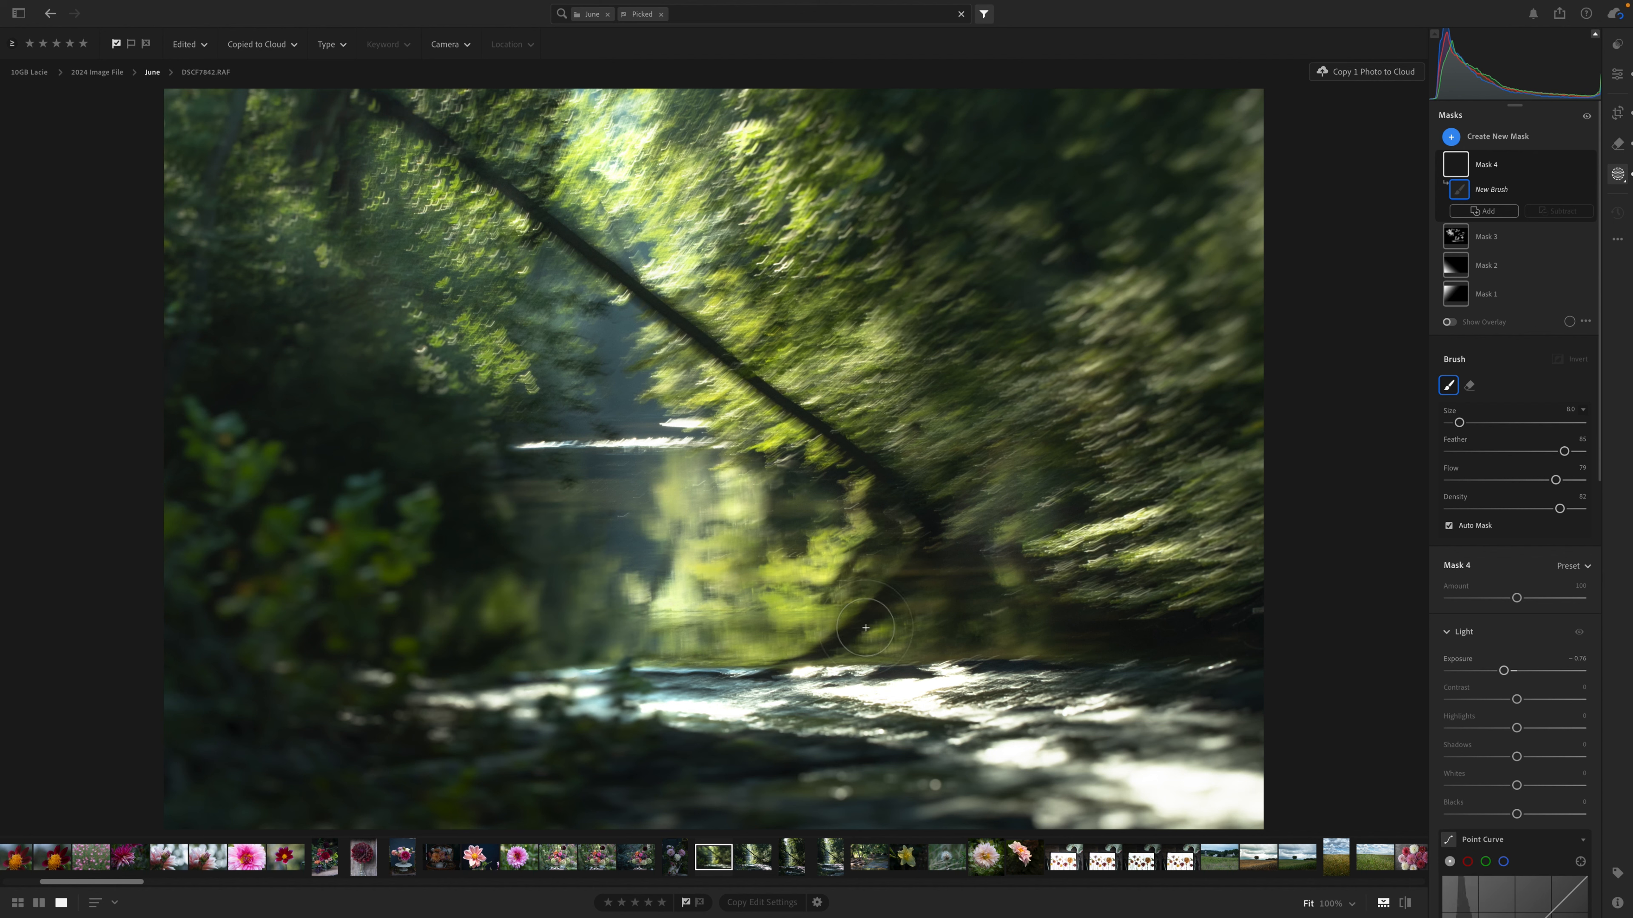
pyautogui.press('[')
pyautogui.press('[')
pyautogui.press('[')
pyautogui.press('[')
pyautogui.moveTo(870, 632)
pyautogui.mouseDown()
pyautogui.moveTo(886, 576)
pyautogui.moveTo(918, 547)
pyautogui.moveTo(894, 599)
pyautogui.mouseUp()
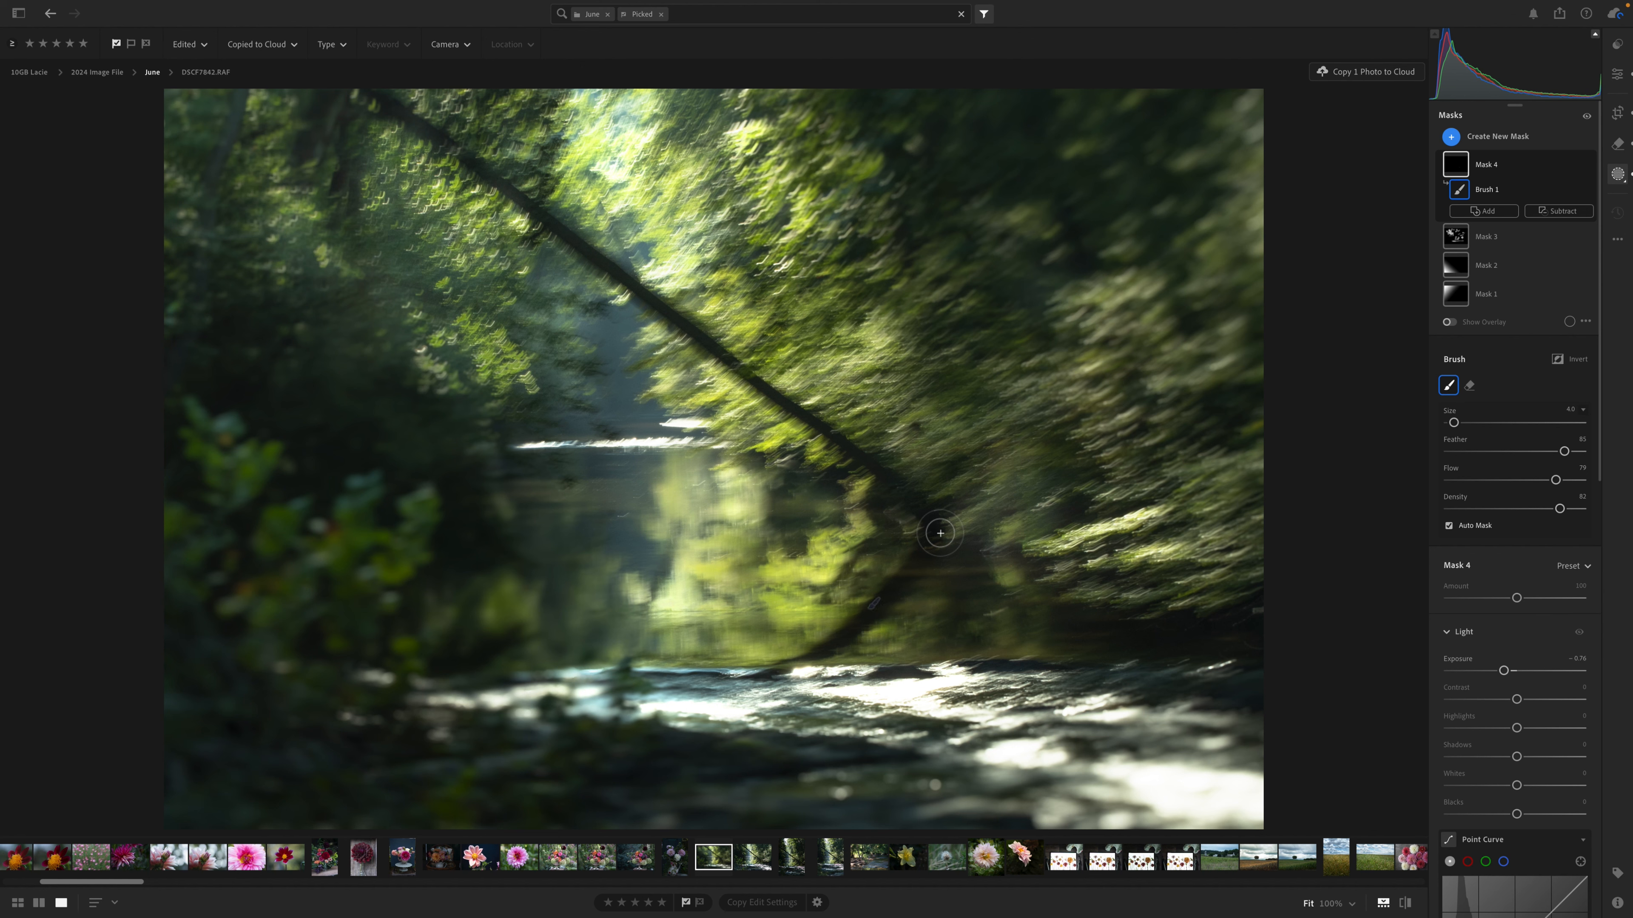
pyautogui.moveTo(941, 533); pyautogui.dragTo(929, 535)
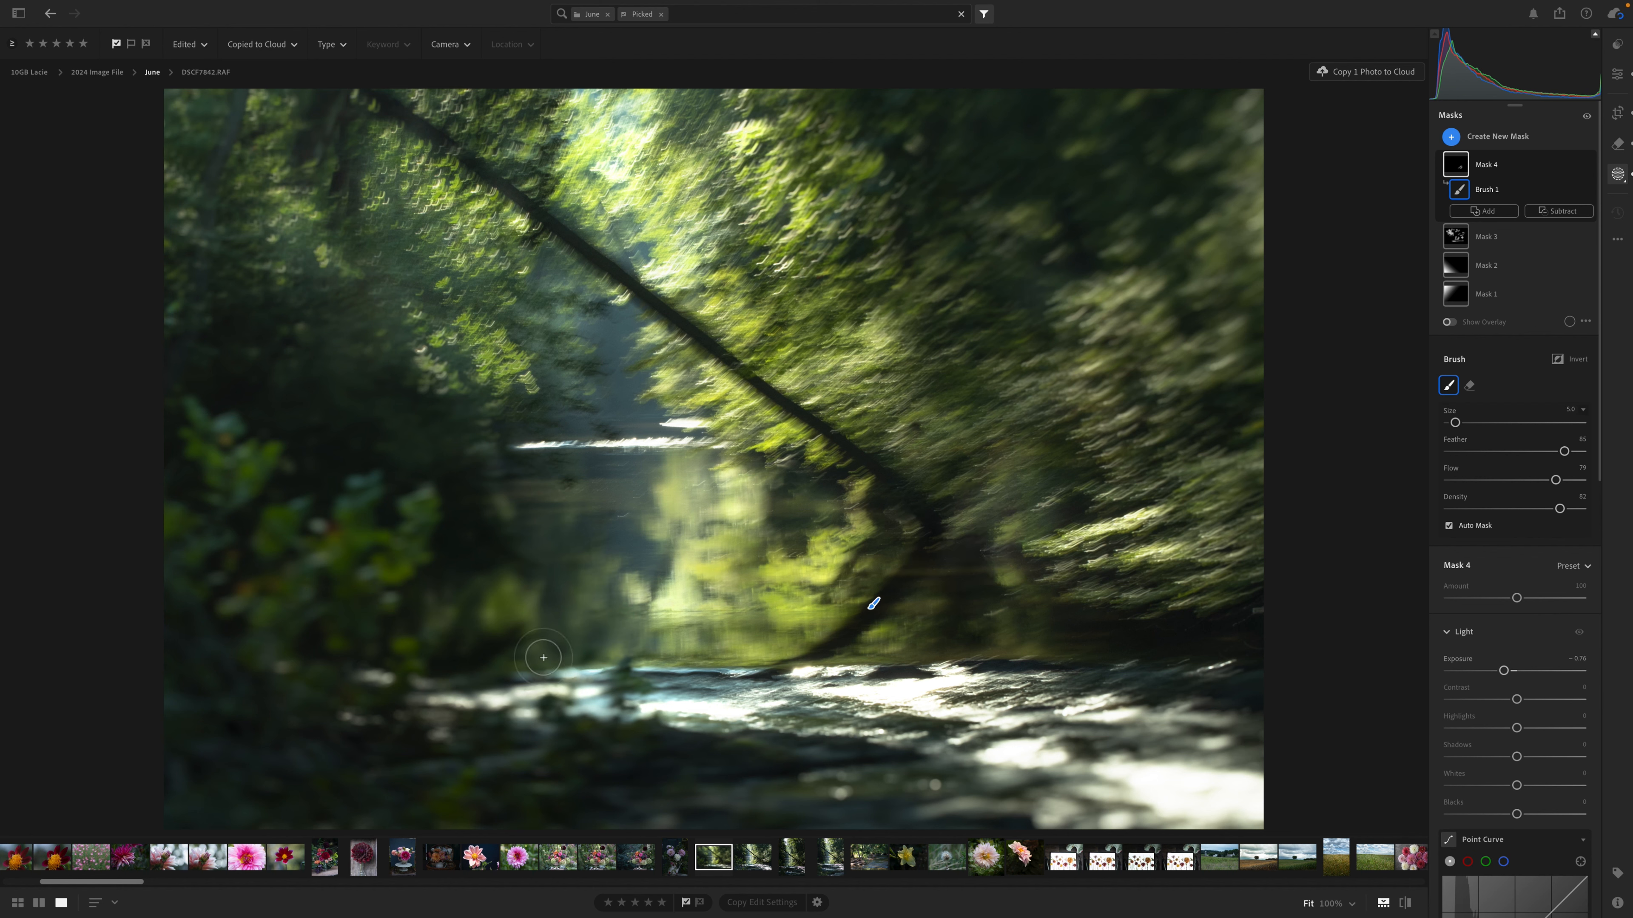
# Extend the darkening brush mask over patches of the calm water with a larger brush of about size 11.
pyautogui.press(']')
pyautogui.press(']')
pyautogui.press(']')
pyautogui.press(']')
pyautogui.click(550, 612)
pyautogui.click(599, 621)
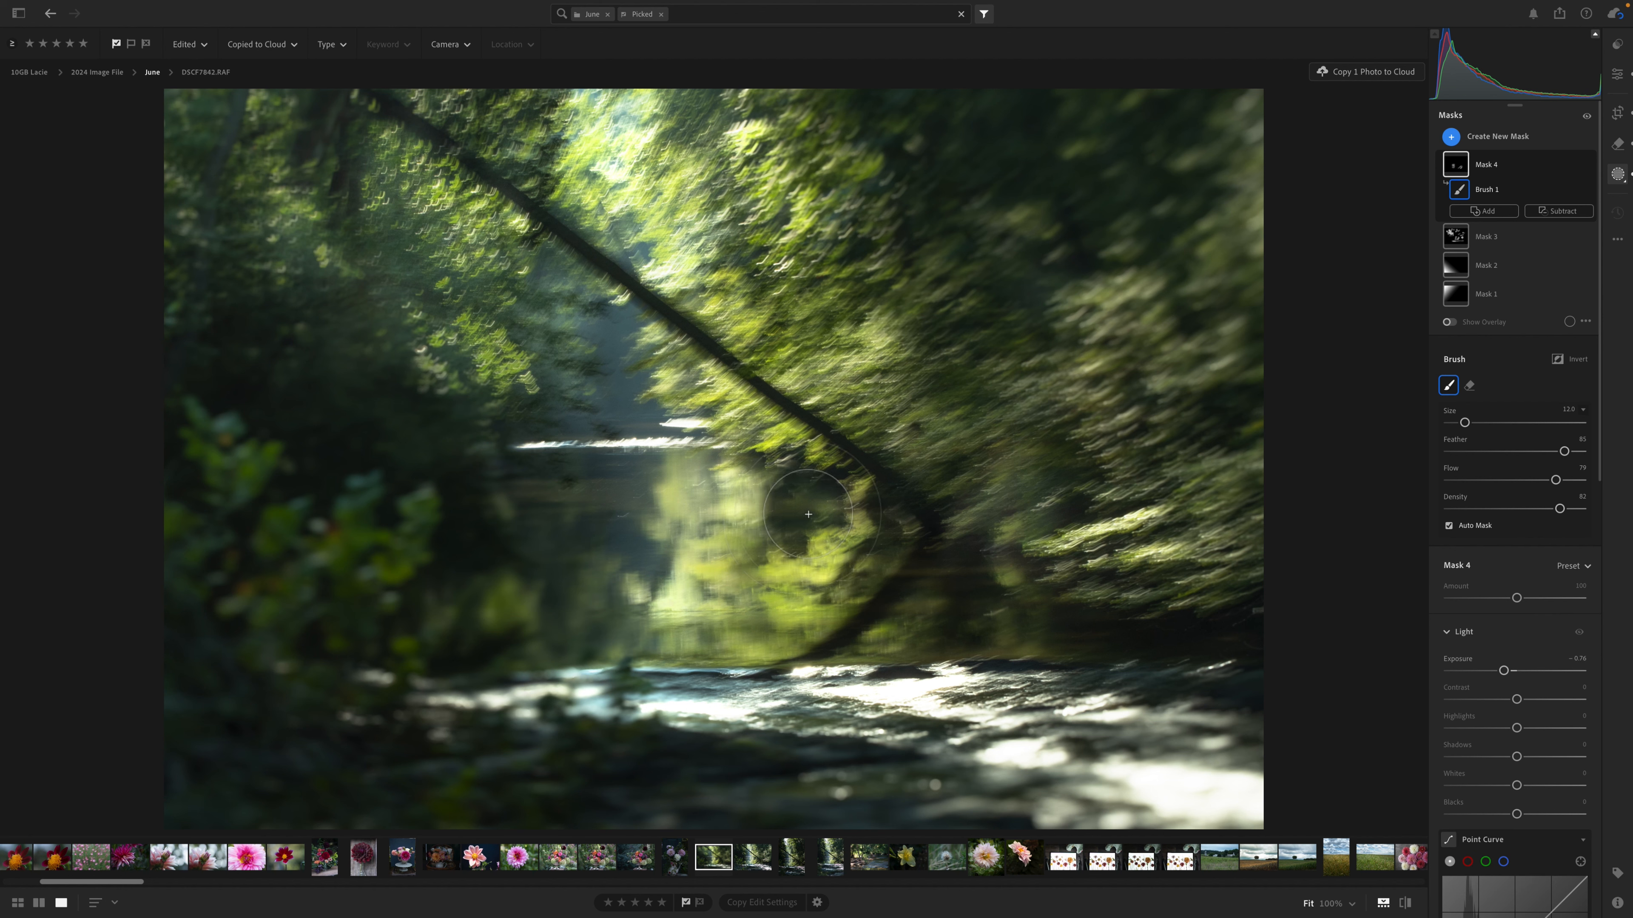
pyautogui.click(560, 458)
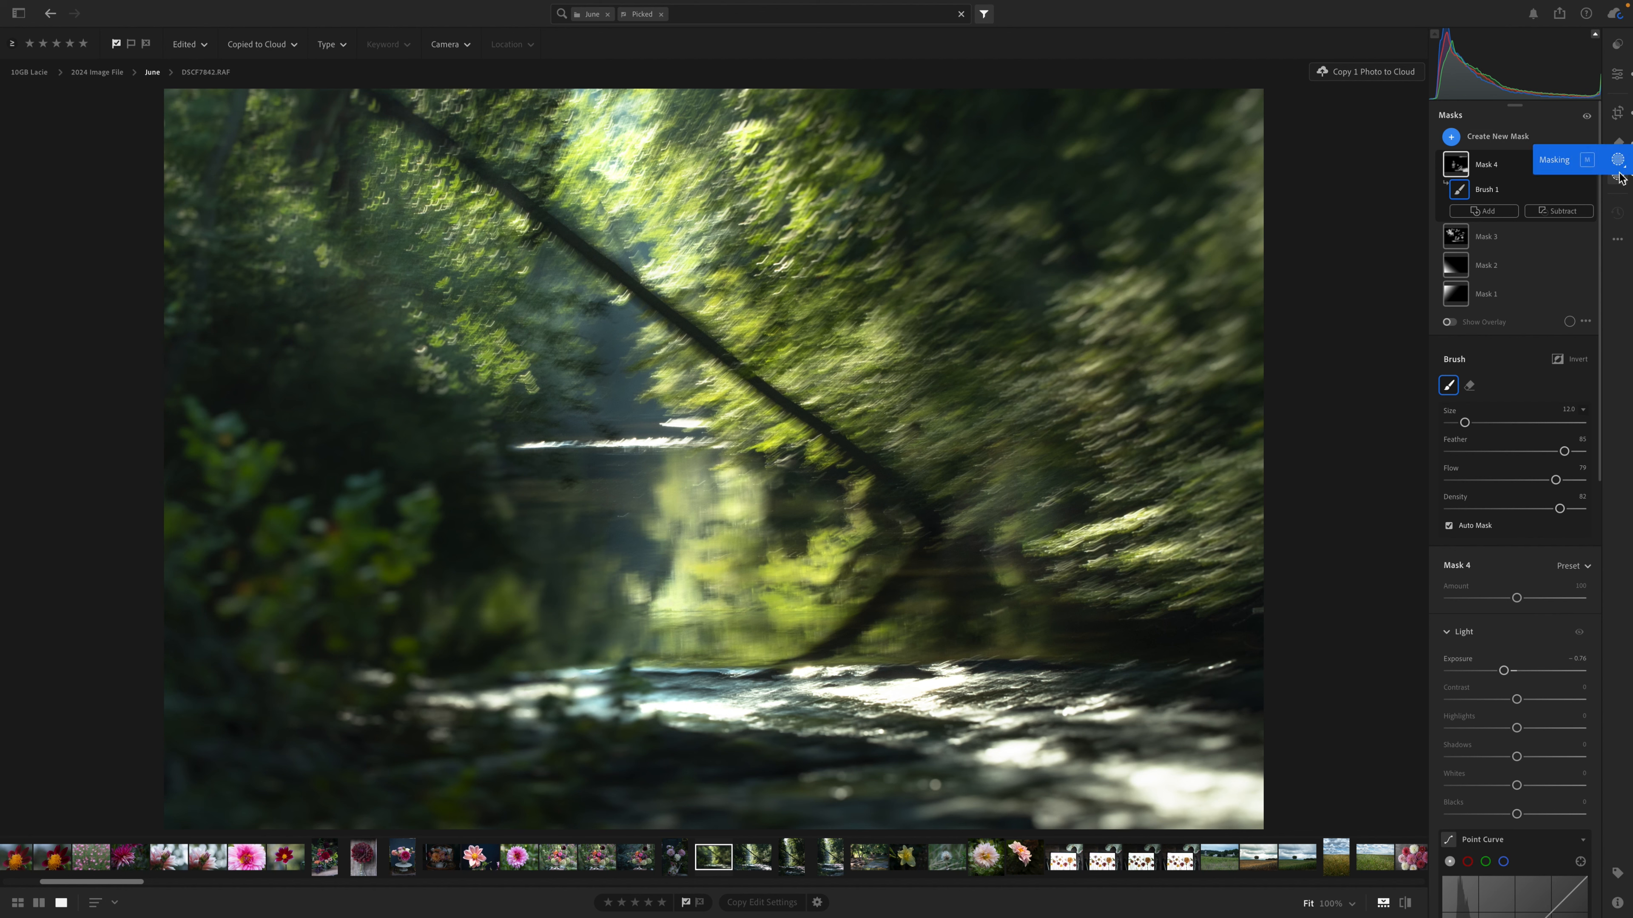
# Leave masking and compare the edited photo with the original.
pyautogui.click(1617, 76)
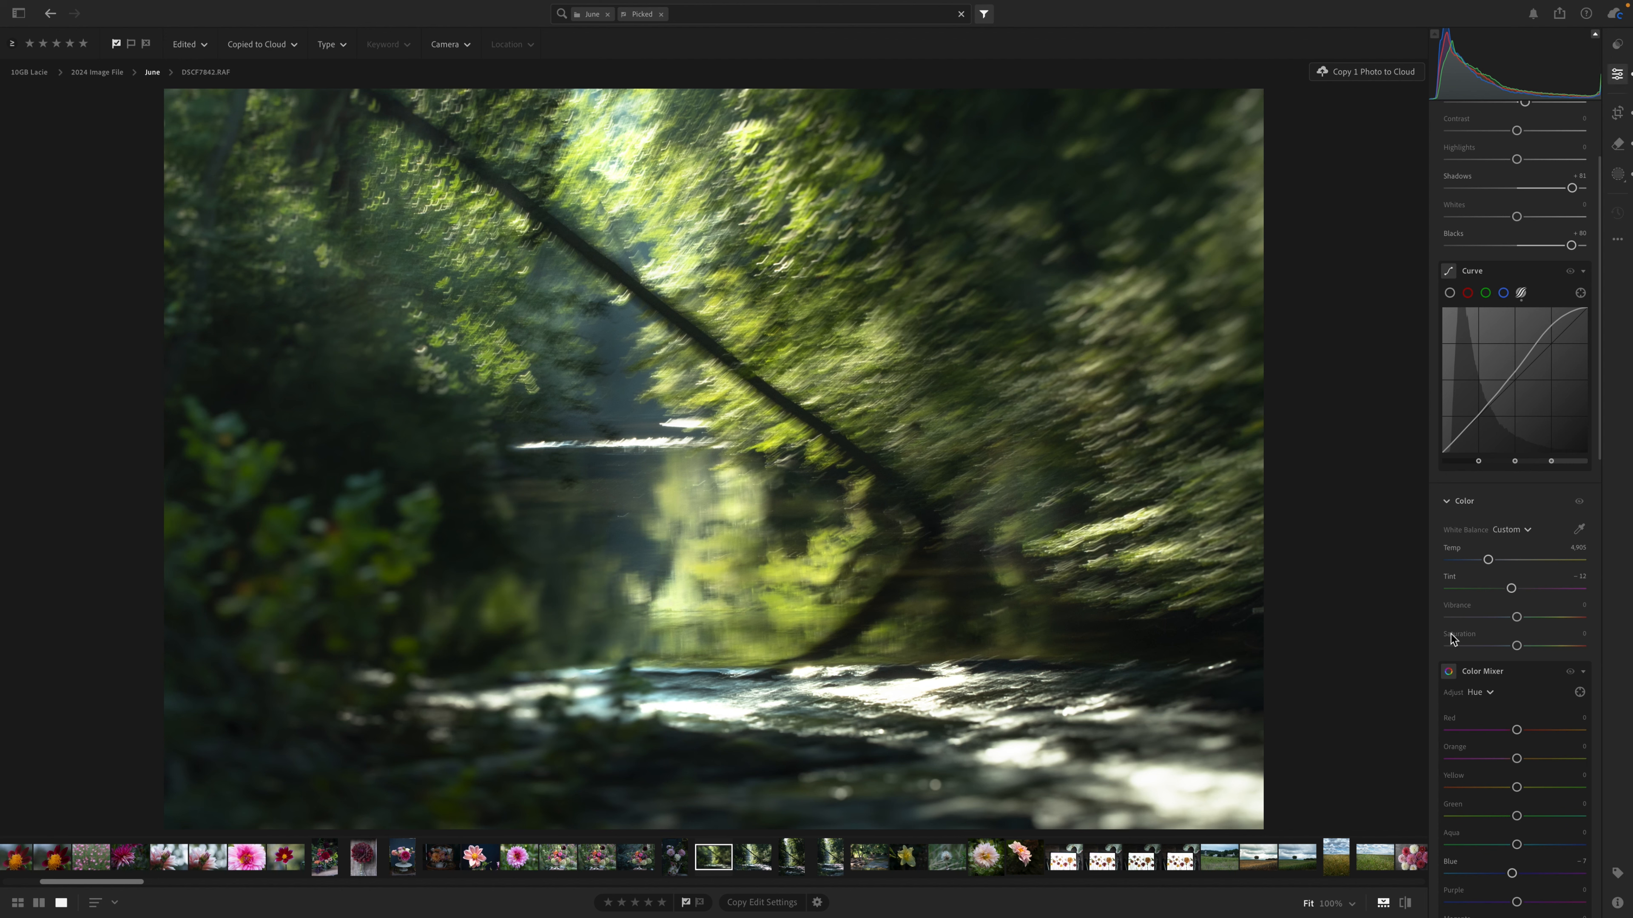
pyautogui.click(1405, 904)
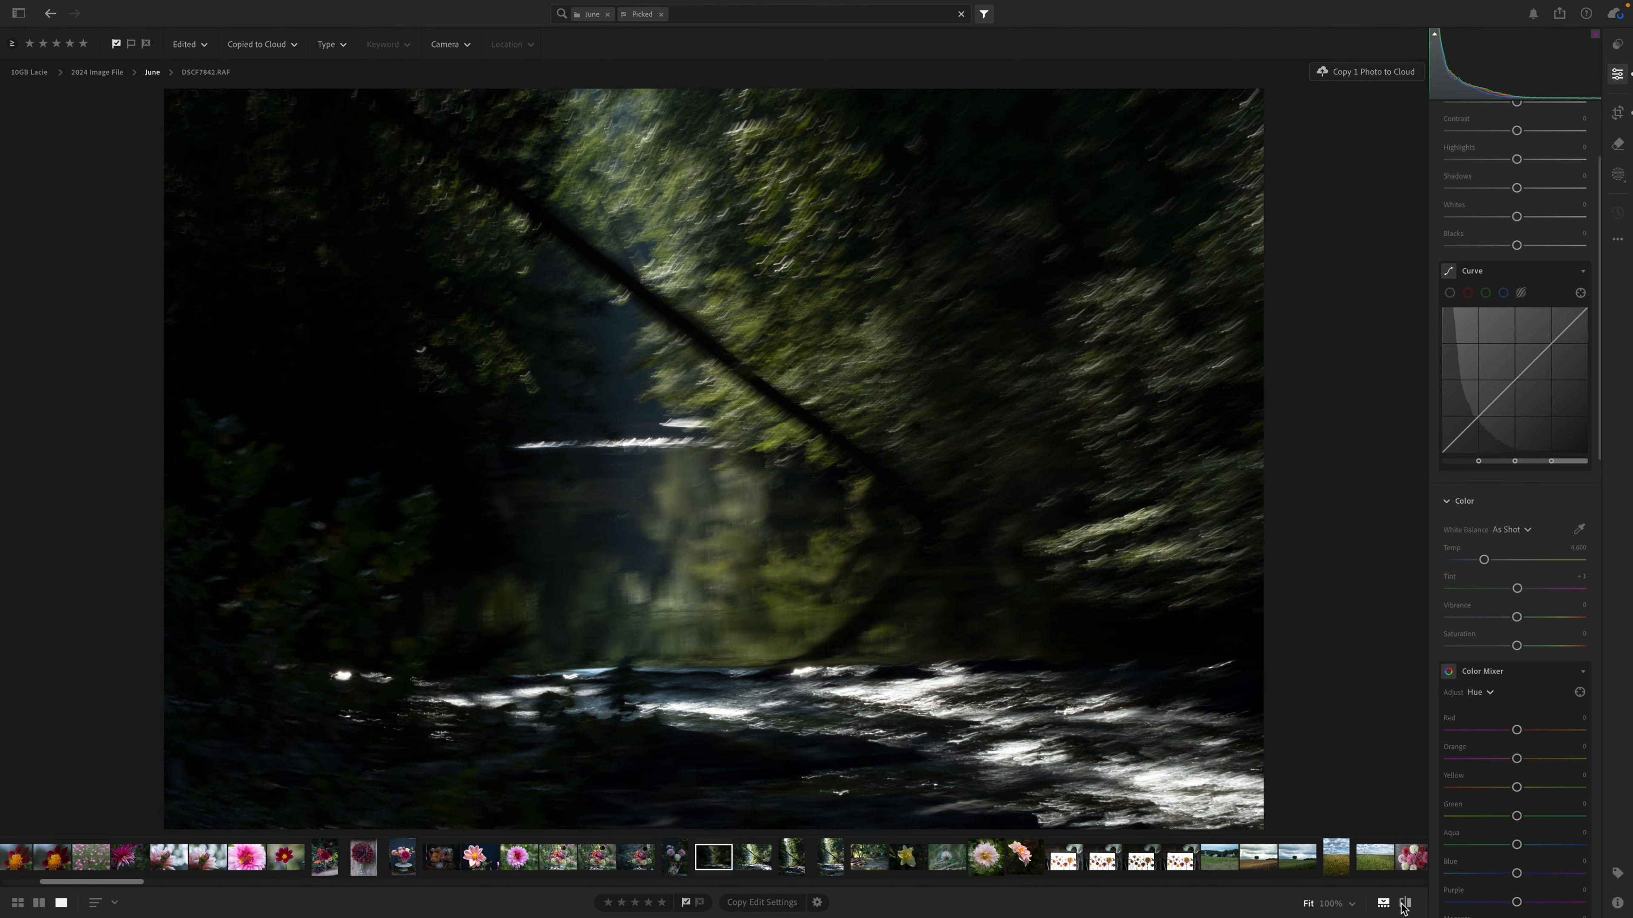
pyautogui.click(1406, 904)
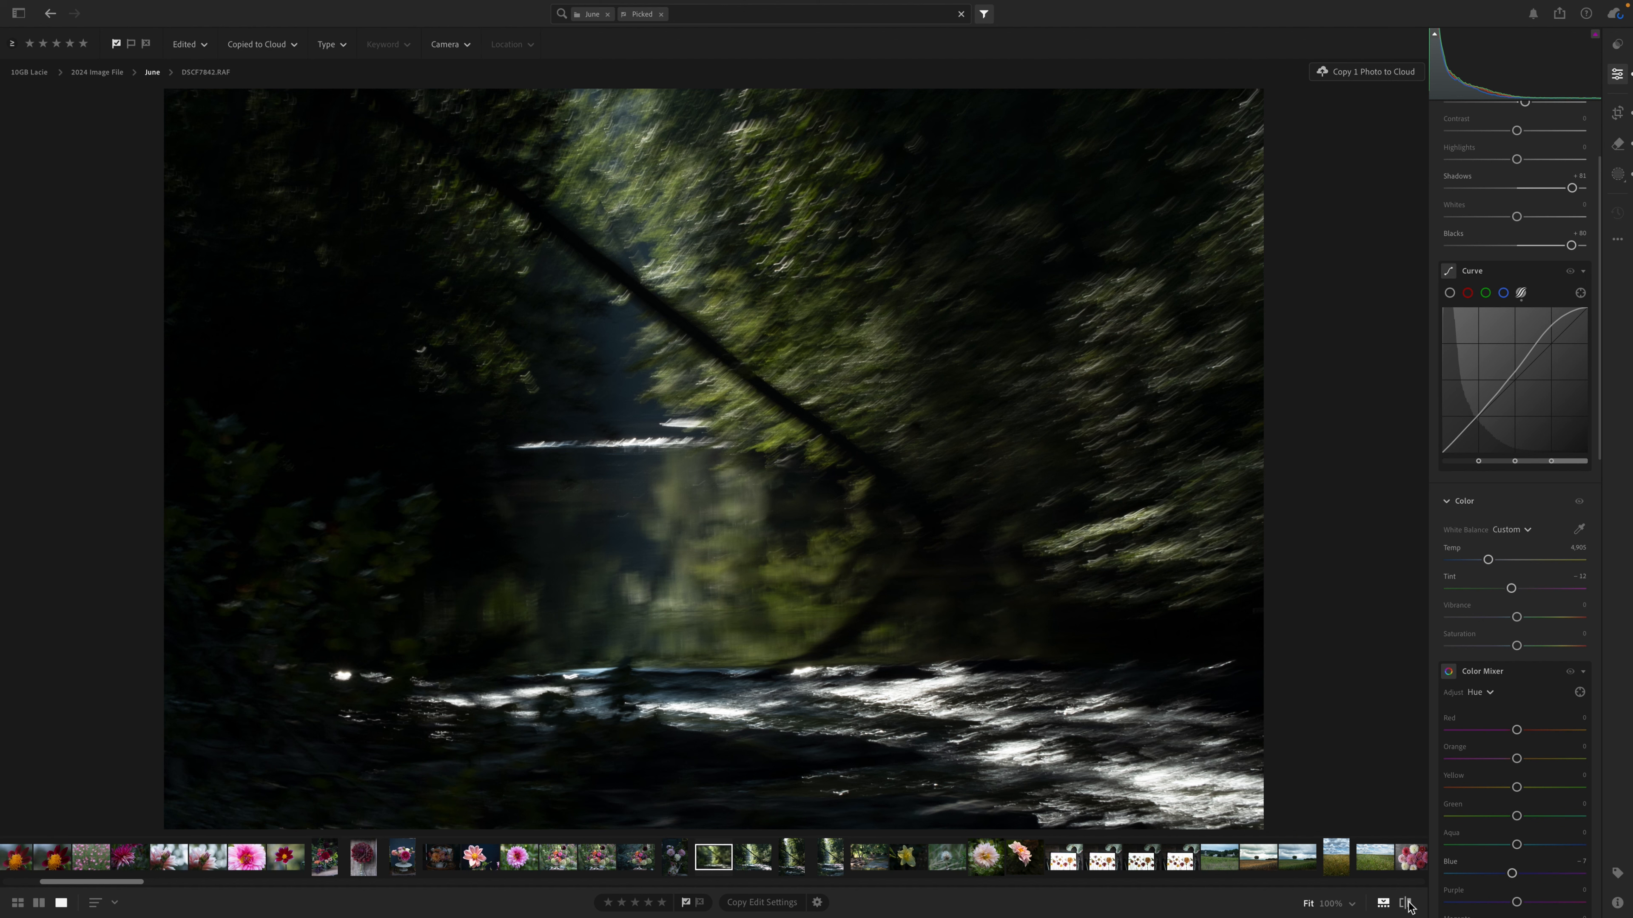
# Open the edited photo in Photoshop.
pyautogui.press('super+shift+e')
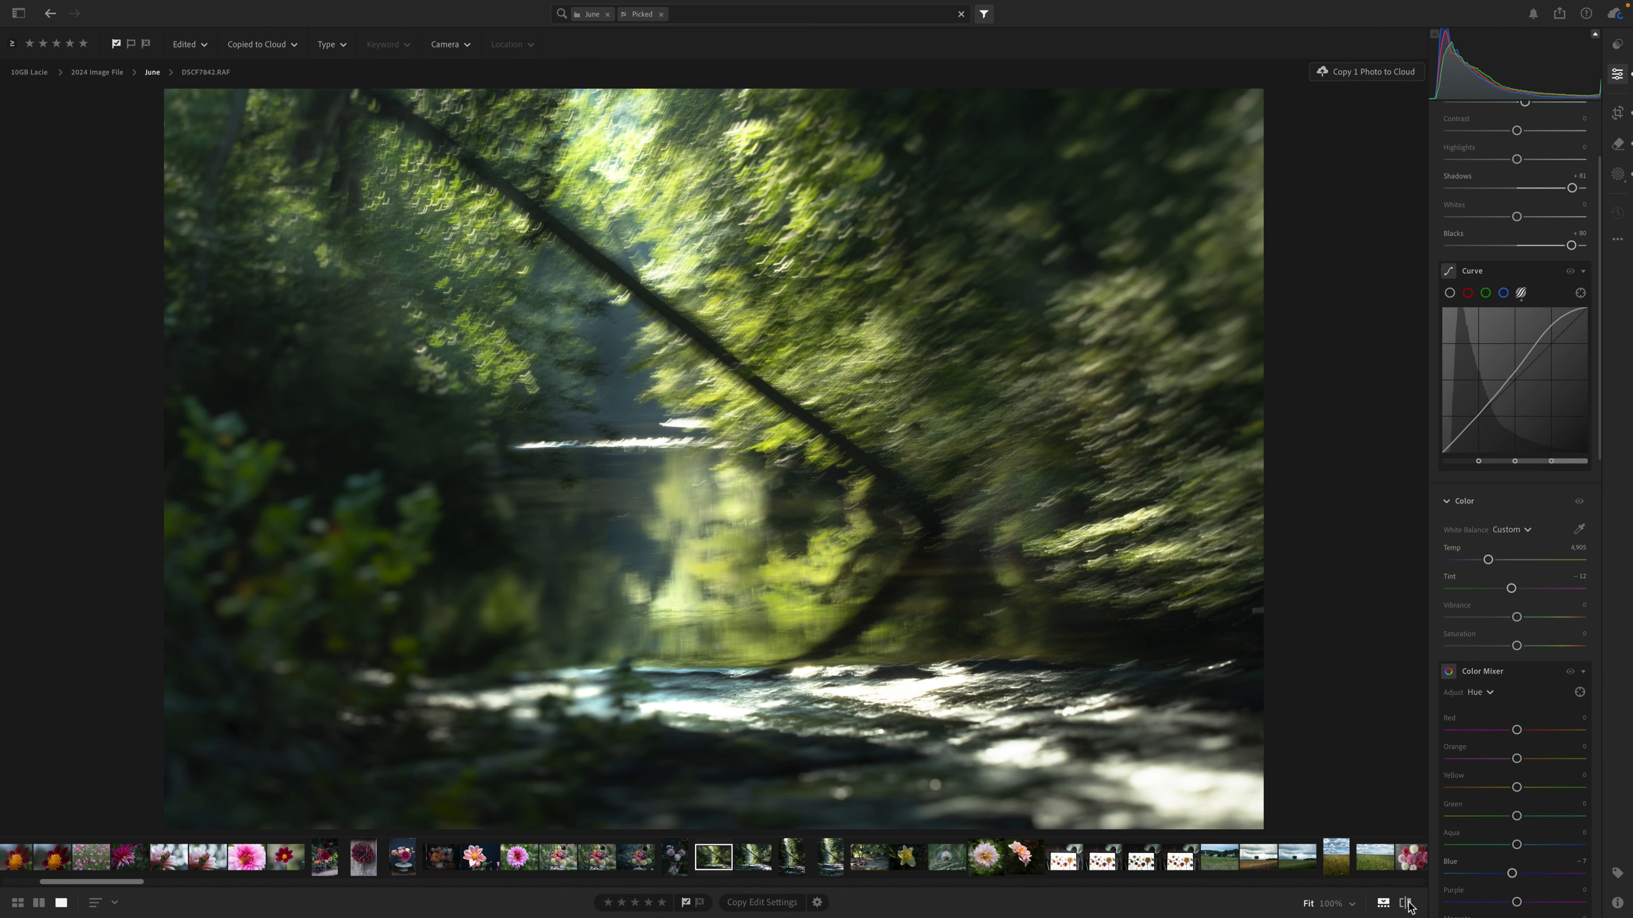
pyautogui.rightClick(1055, 621)
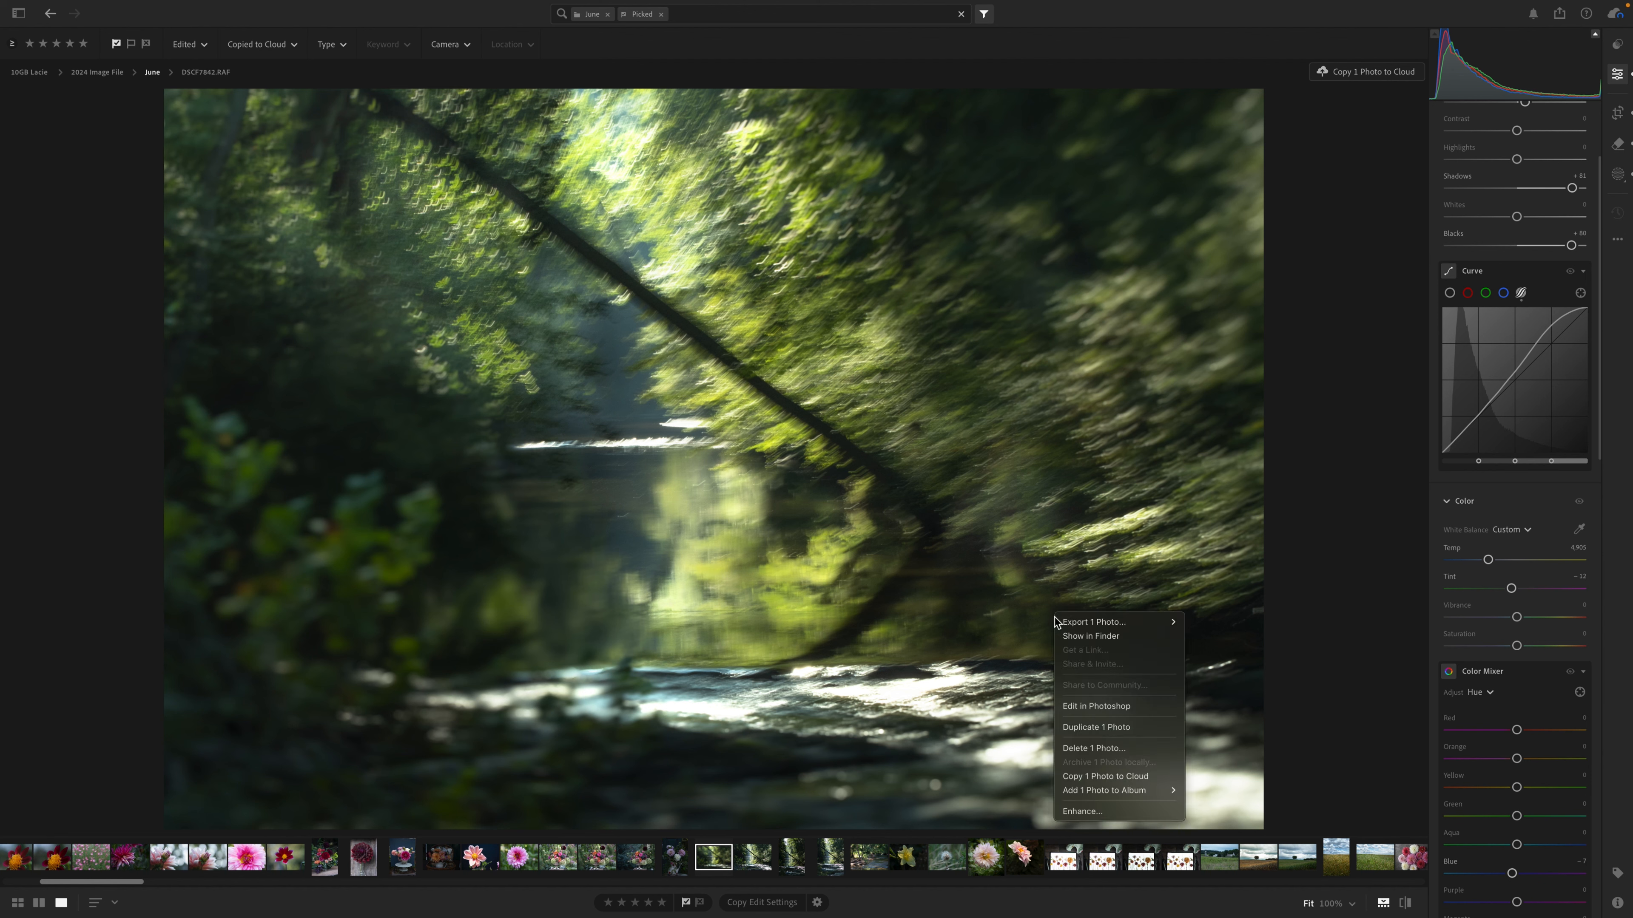
pyautogui.click(1121, 706)
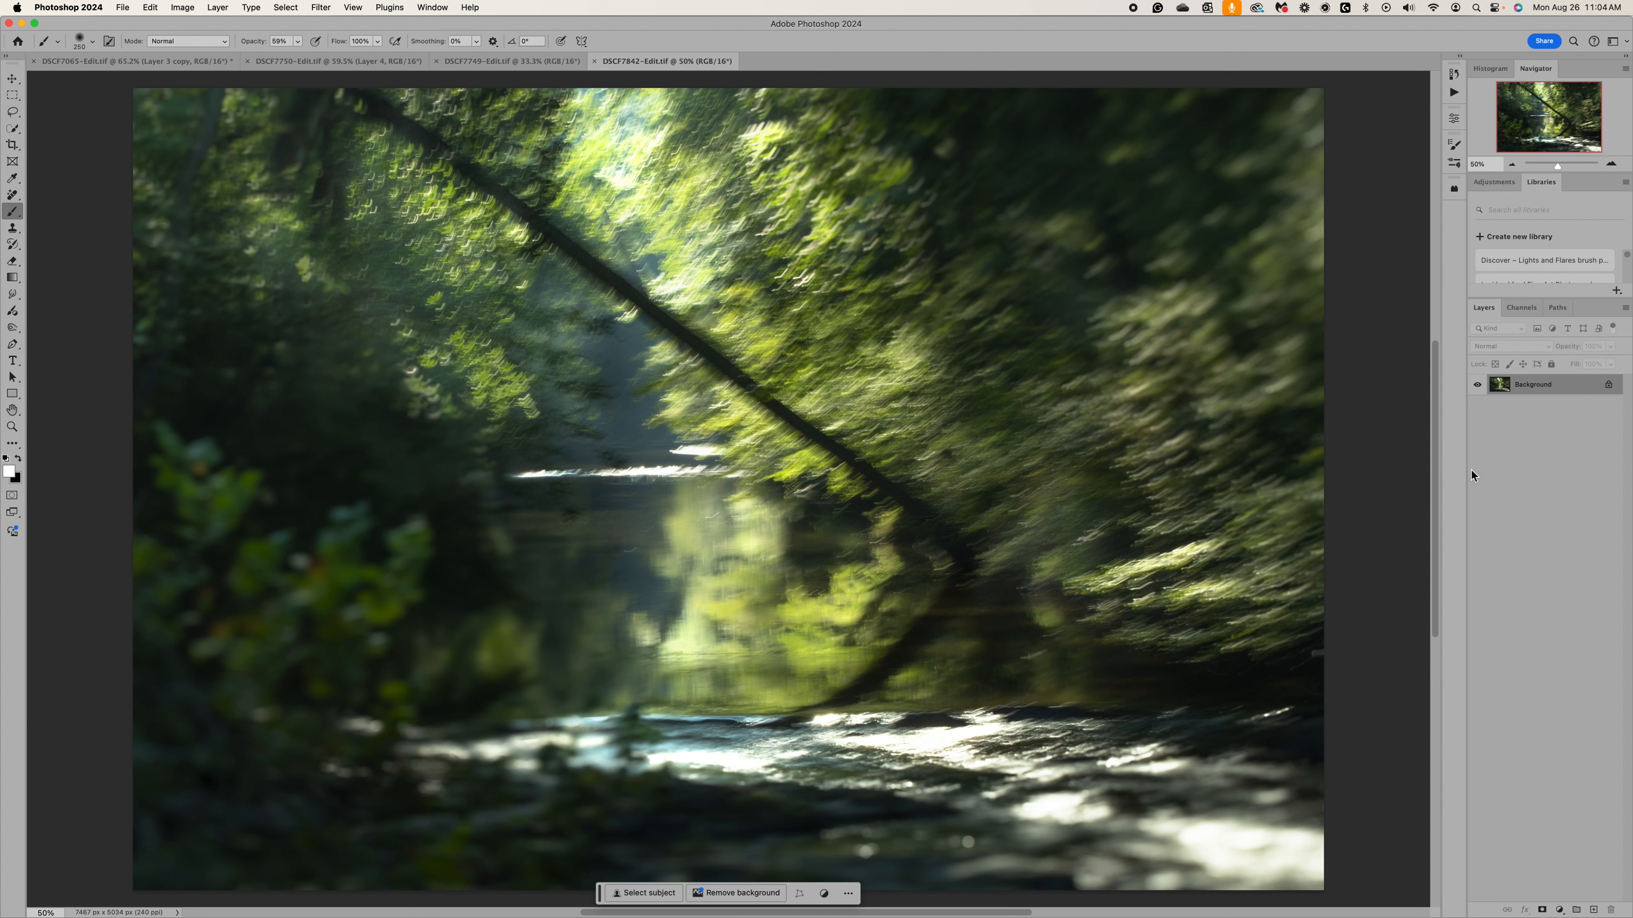
# Duplicate the Background layer, and set the copy to Screen blend mode at 51% opacity.
pyautogui.press('super+j')
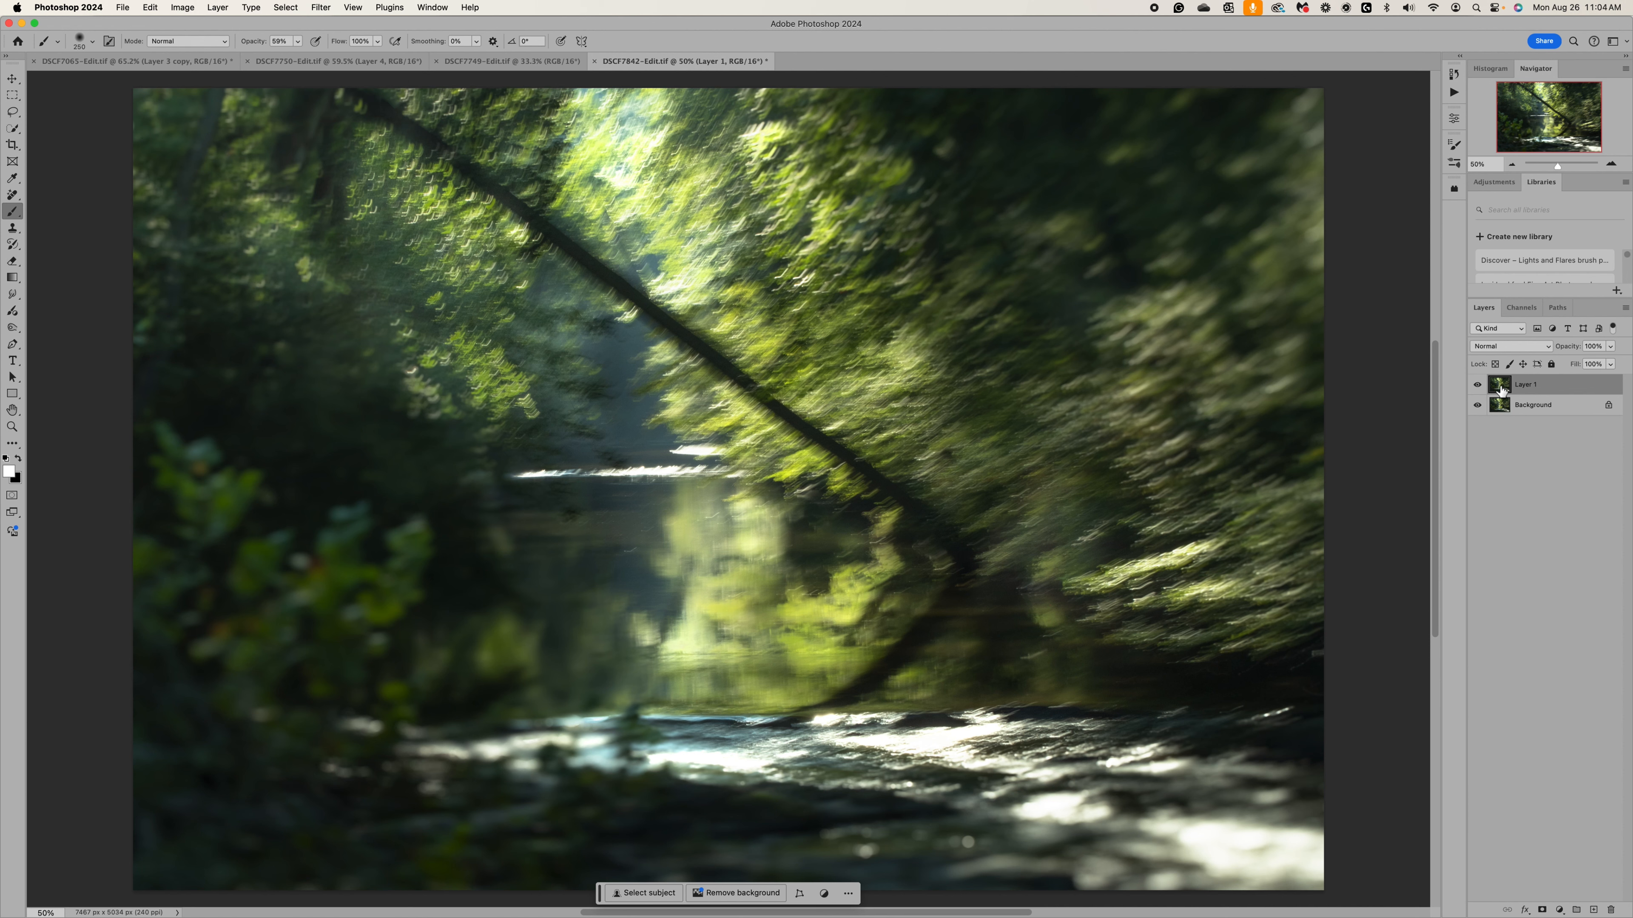
pyautogui.click(1552, 348)
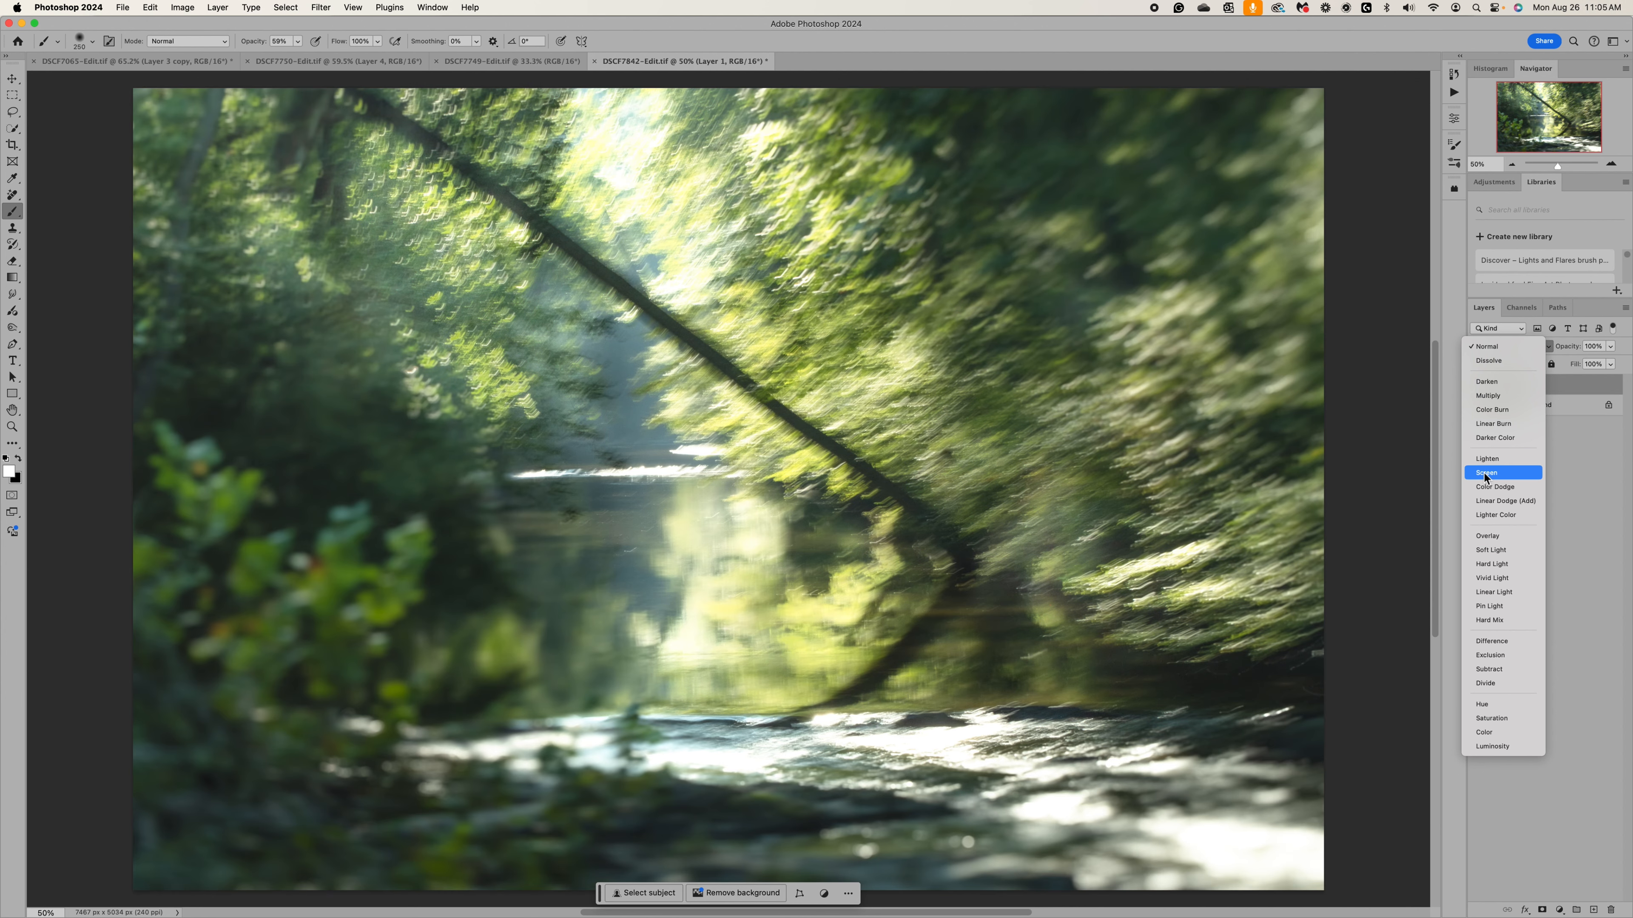
pyautogui.click(1486, 474)
pyautogui.click(1611, 348)
pyautogui.moveTo(1612, 350); pyautogui.dragTo(1583, 366)
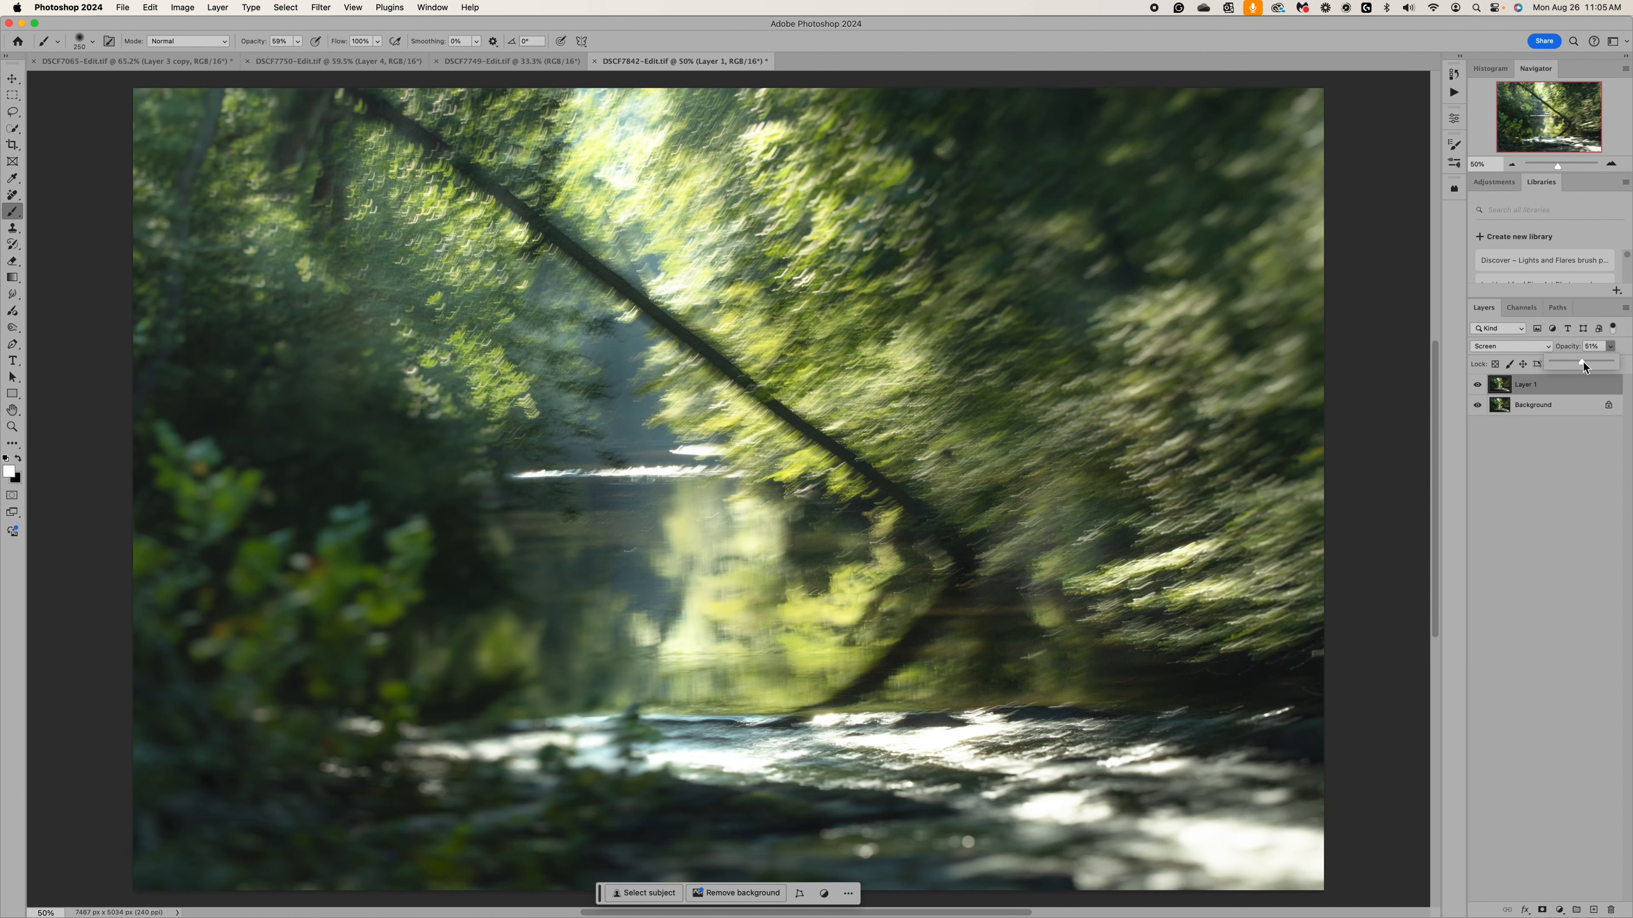
# Scale the duplicated layer up to about 106.4%, keeping its lower-left corner fixed.
pyautogui.press('super+t')
pyautogui.scroll(-3, 1105, 273)
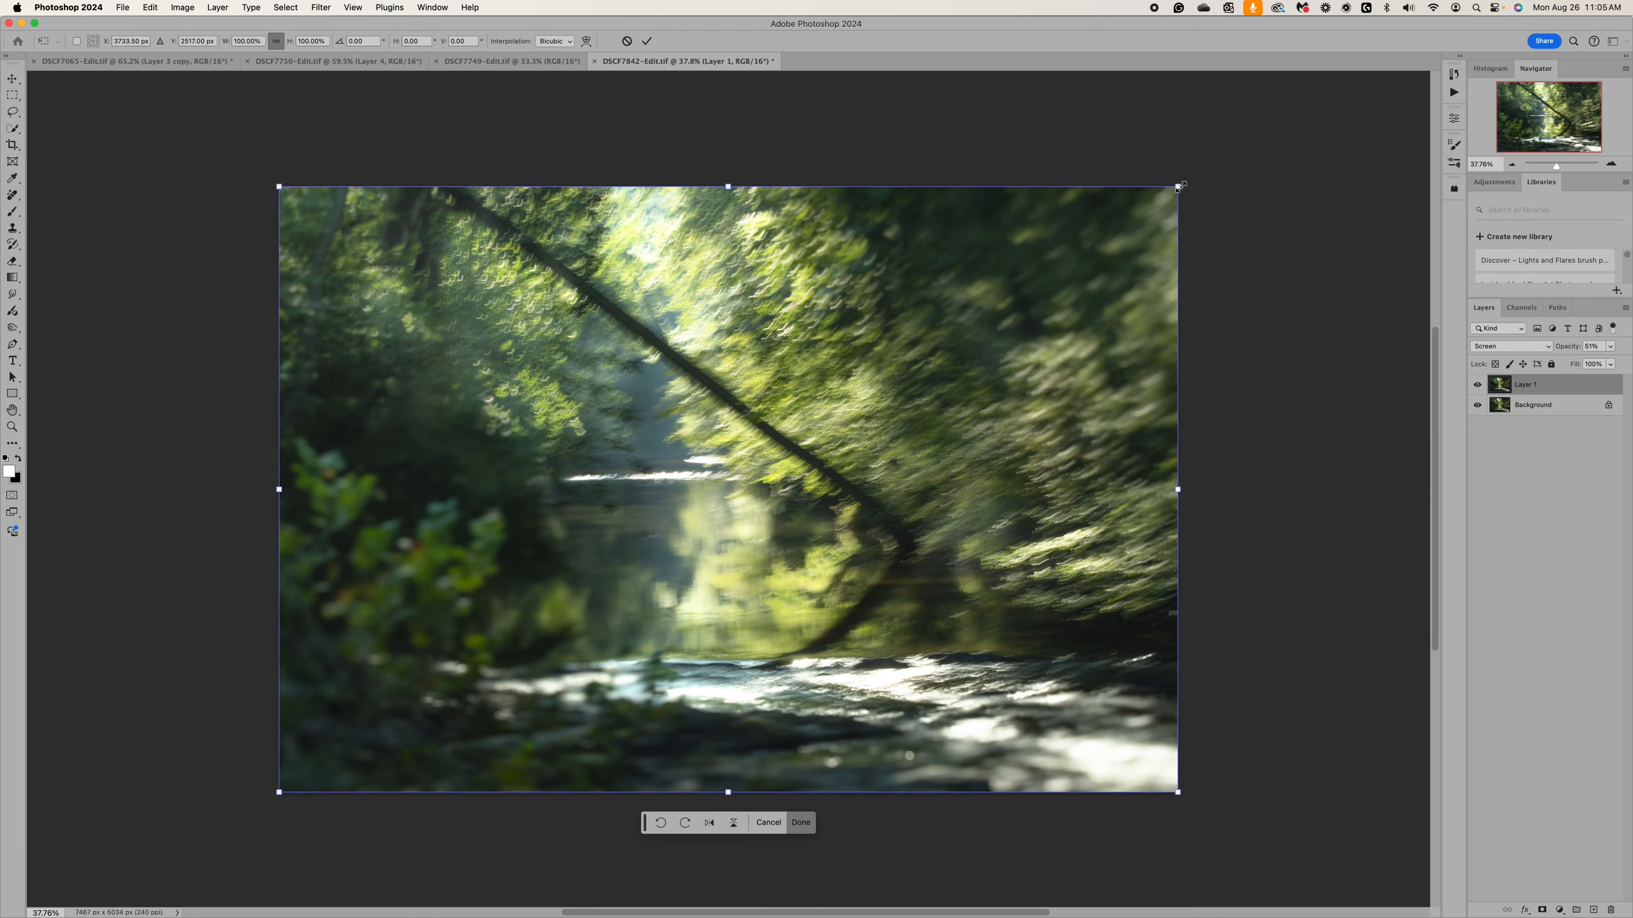
pyautogui.moveTo(1178, 188); pyautogui.dragTo(1240, 154)
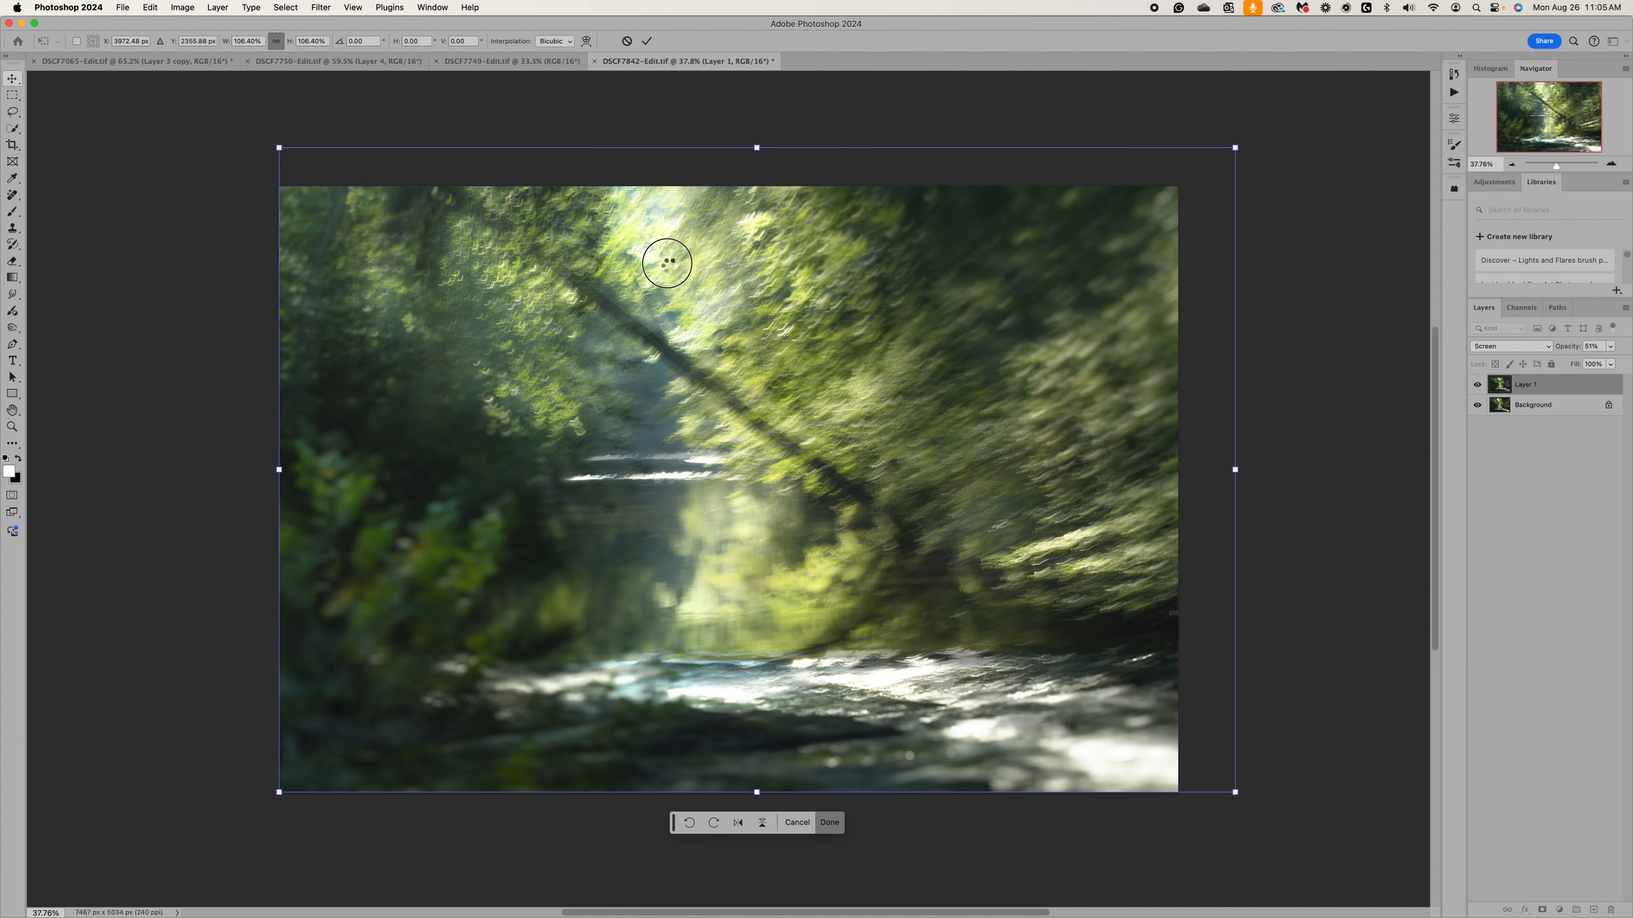
pyautogui.press('Return')
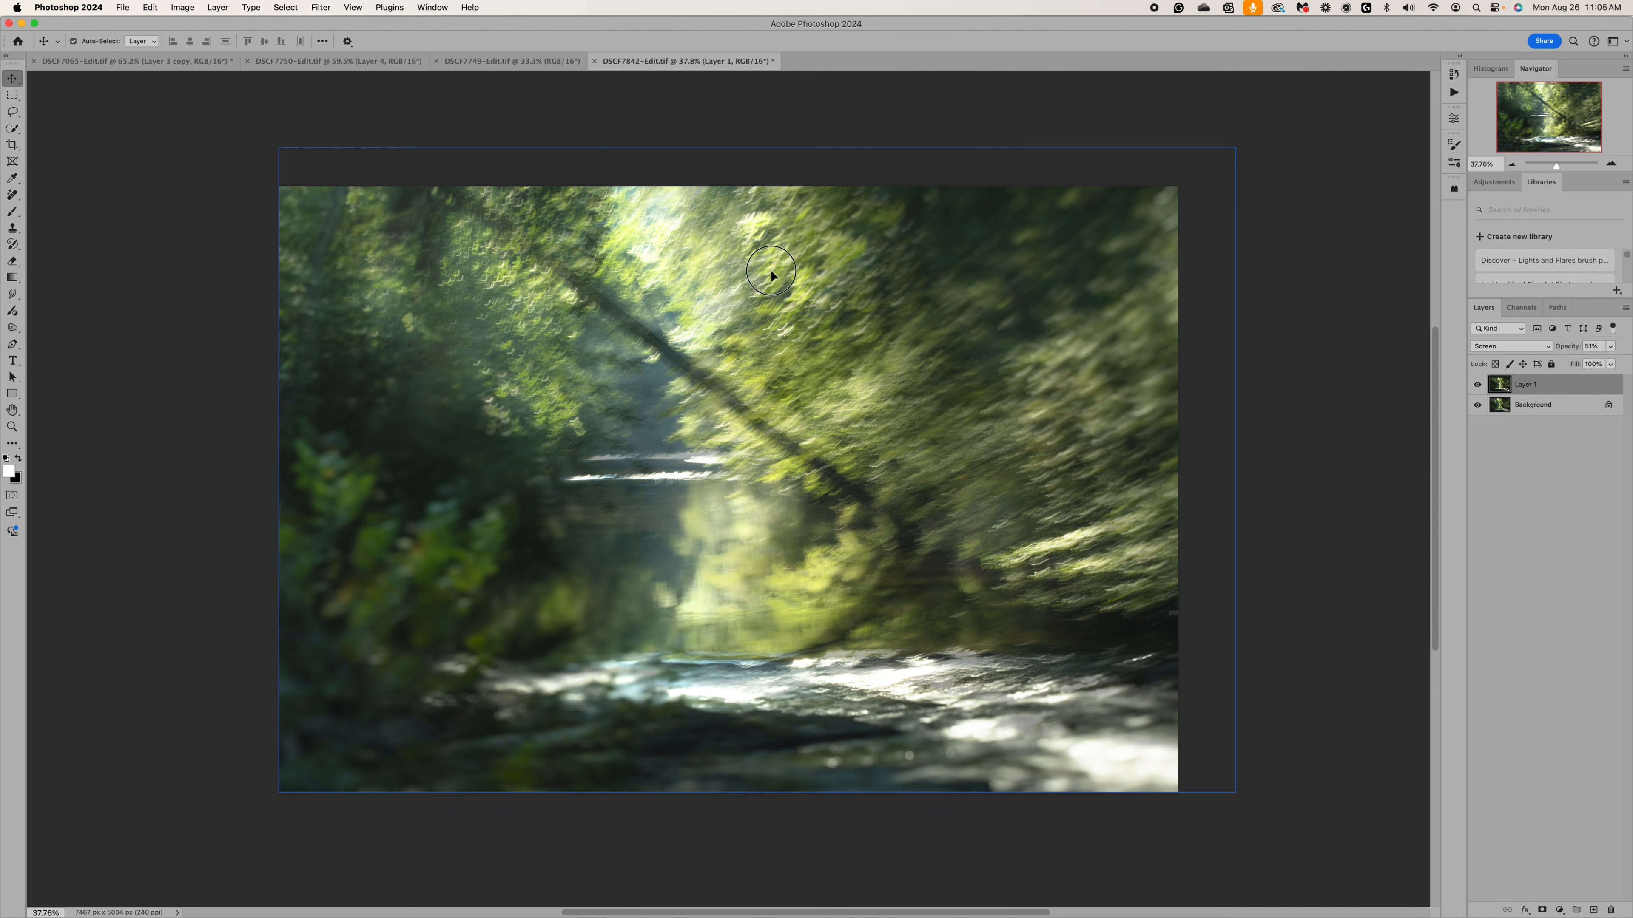
# Move the enlarged layer so its upper edge meets the canvas edge and it is centred horizontally, and deselect it.
pyautogui.moveTo(745, 294)
pyautogui.mouseDown()
pyautogui.moveTo(662, 286)
pyautogui.moveTo(737, 317)
pyautogui.mouseUp()
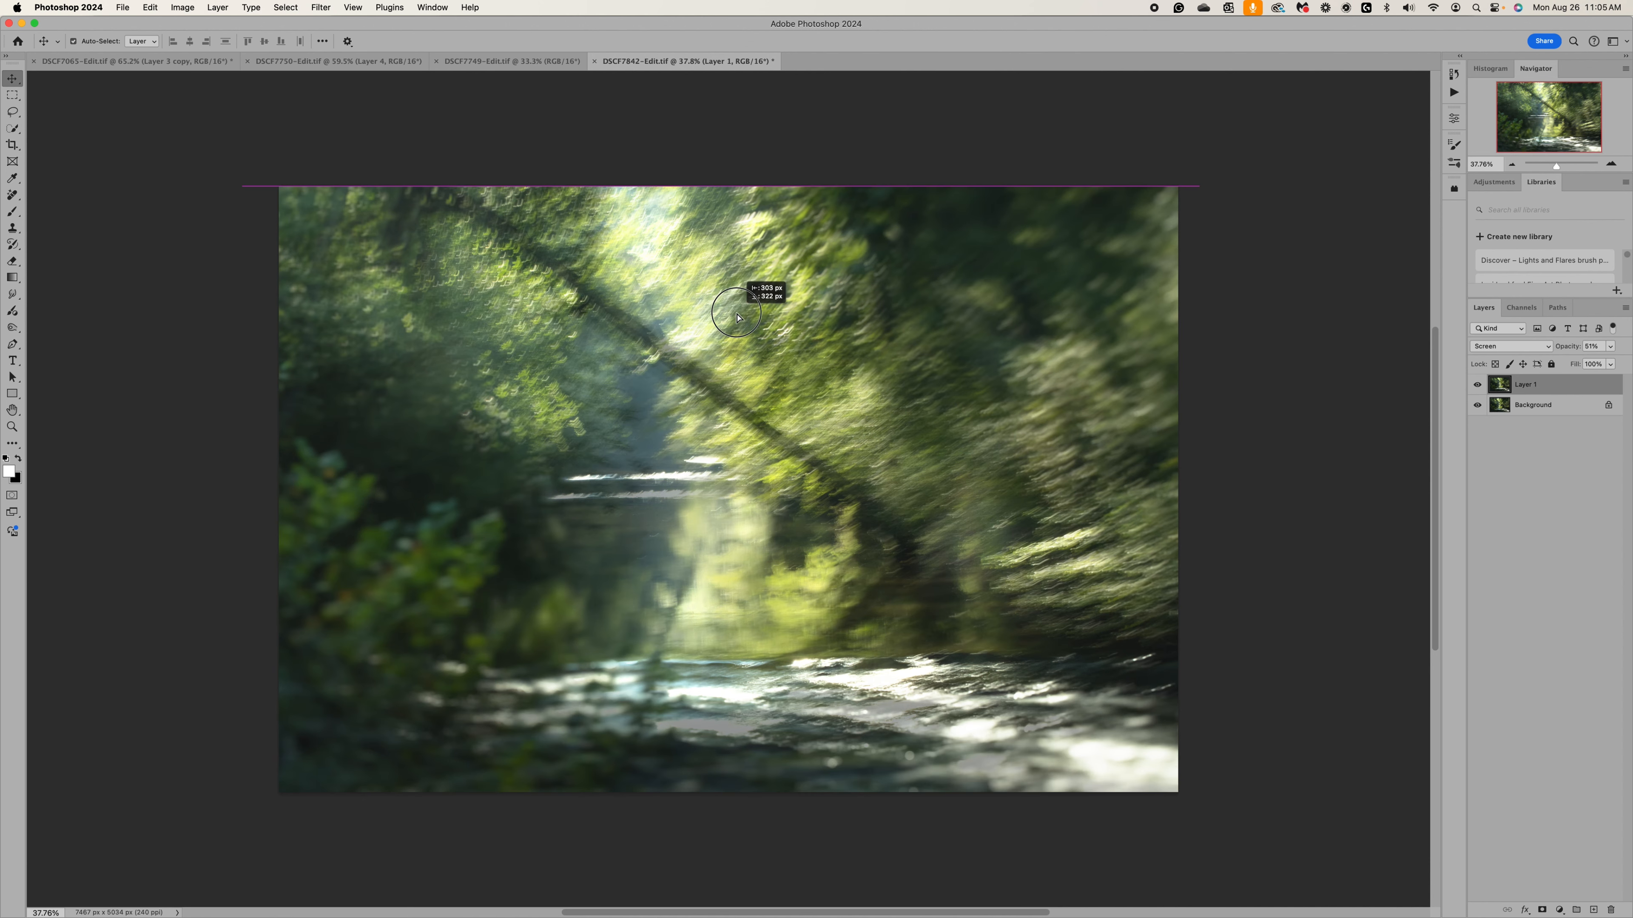
pyautogui.moveTo(738, 317); pyautogui.dragTo(741, 319)
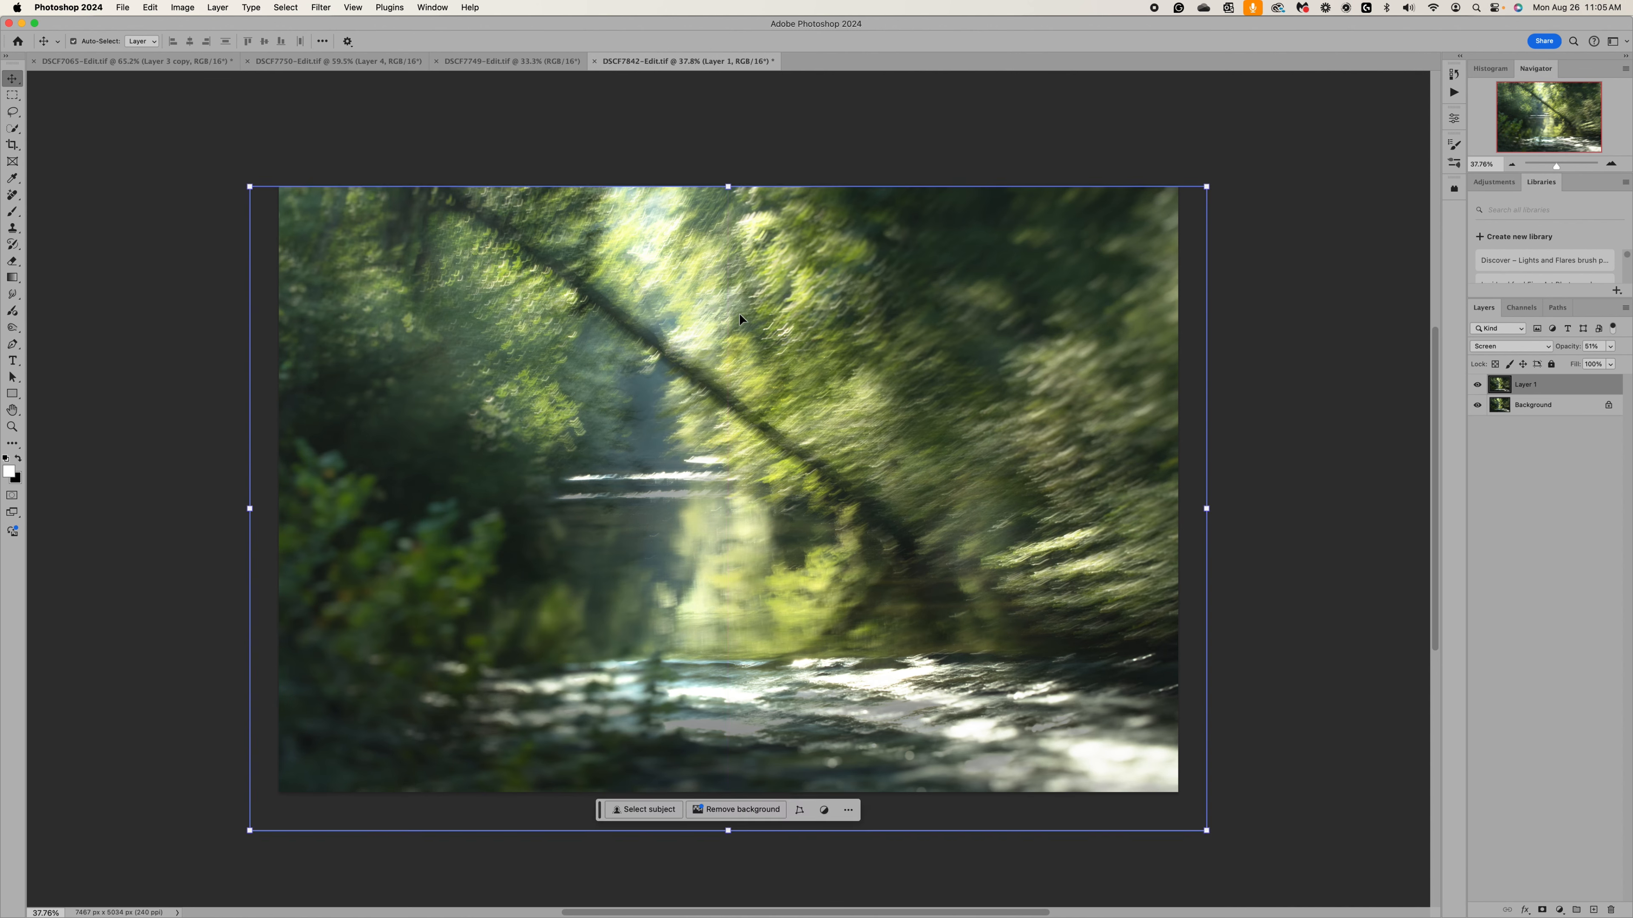
pyautogui.click(1297, 375)
pyautogui.click(1104, 333)
pyautogui.scroll(2, 1104, 333)
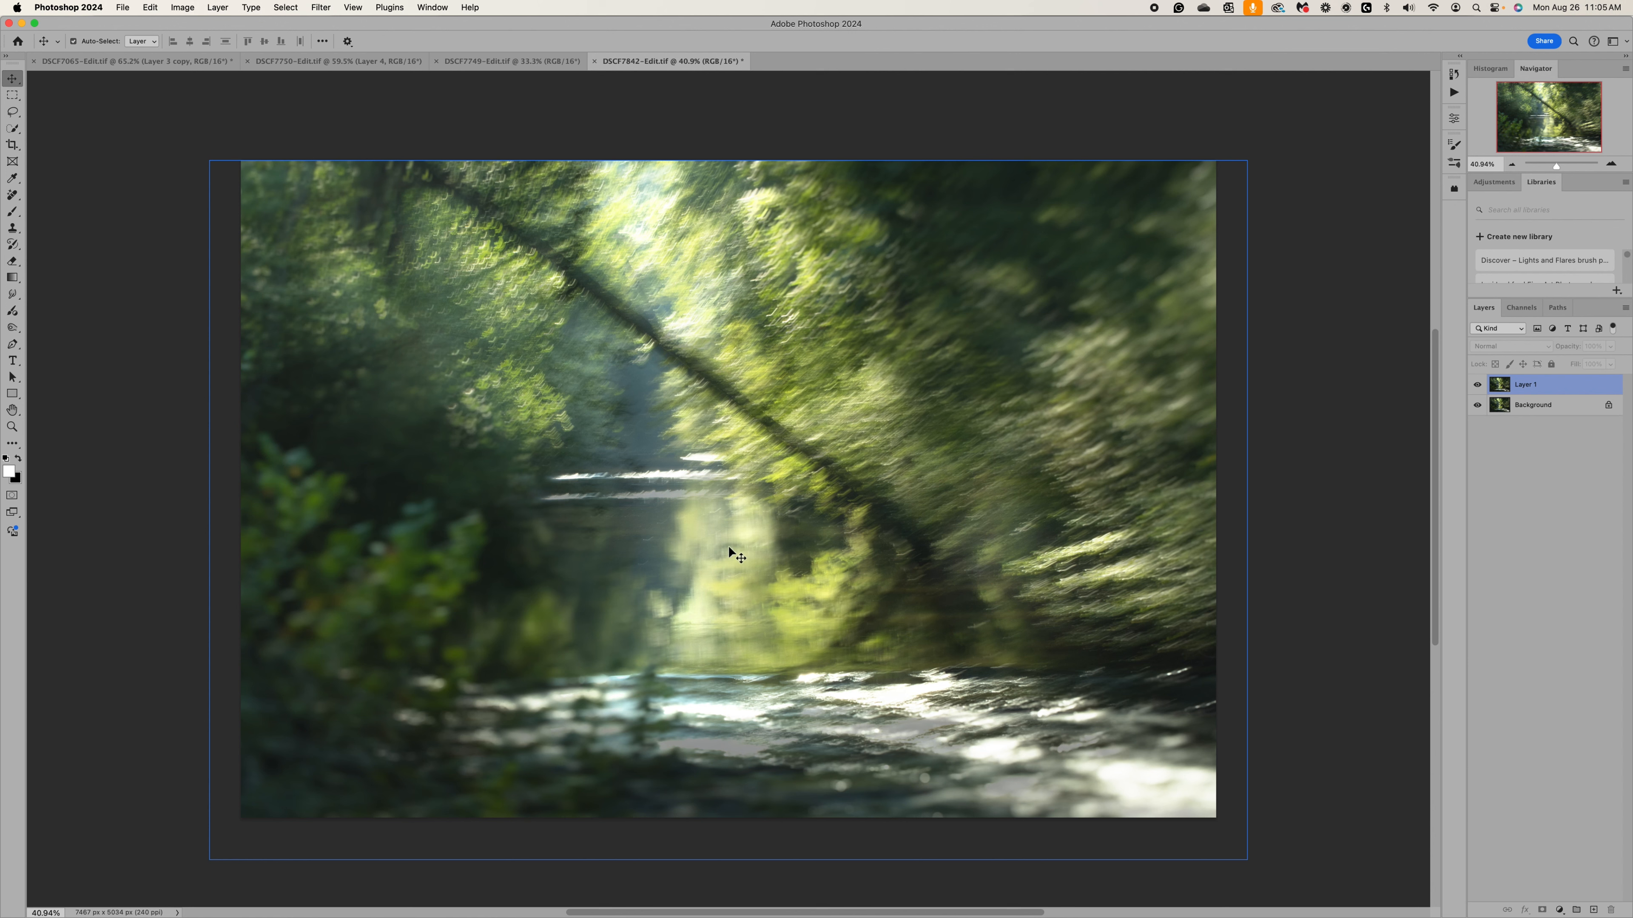
pyautogui.click(1629, 497)
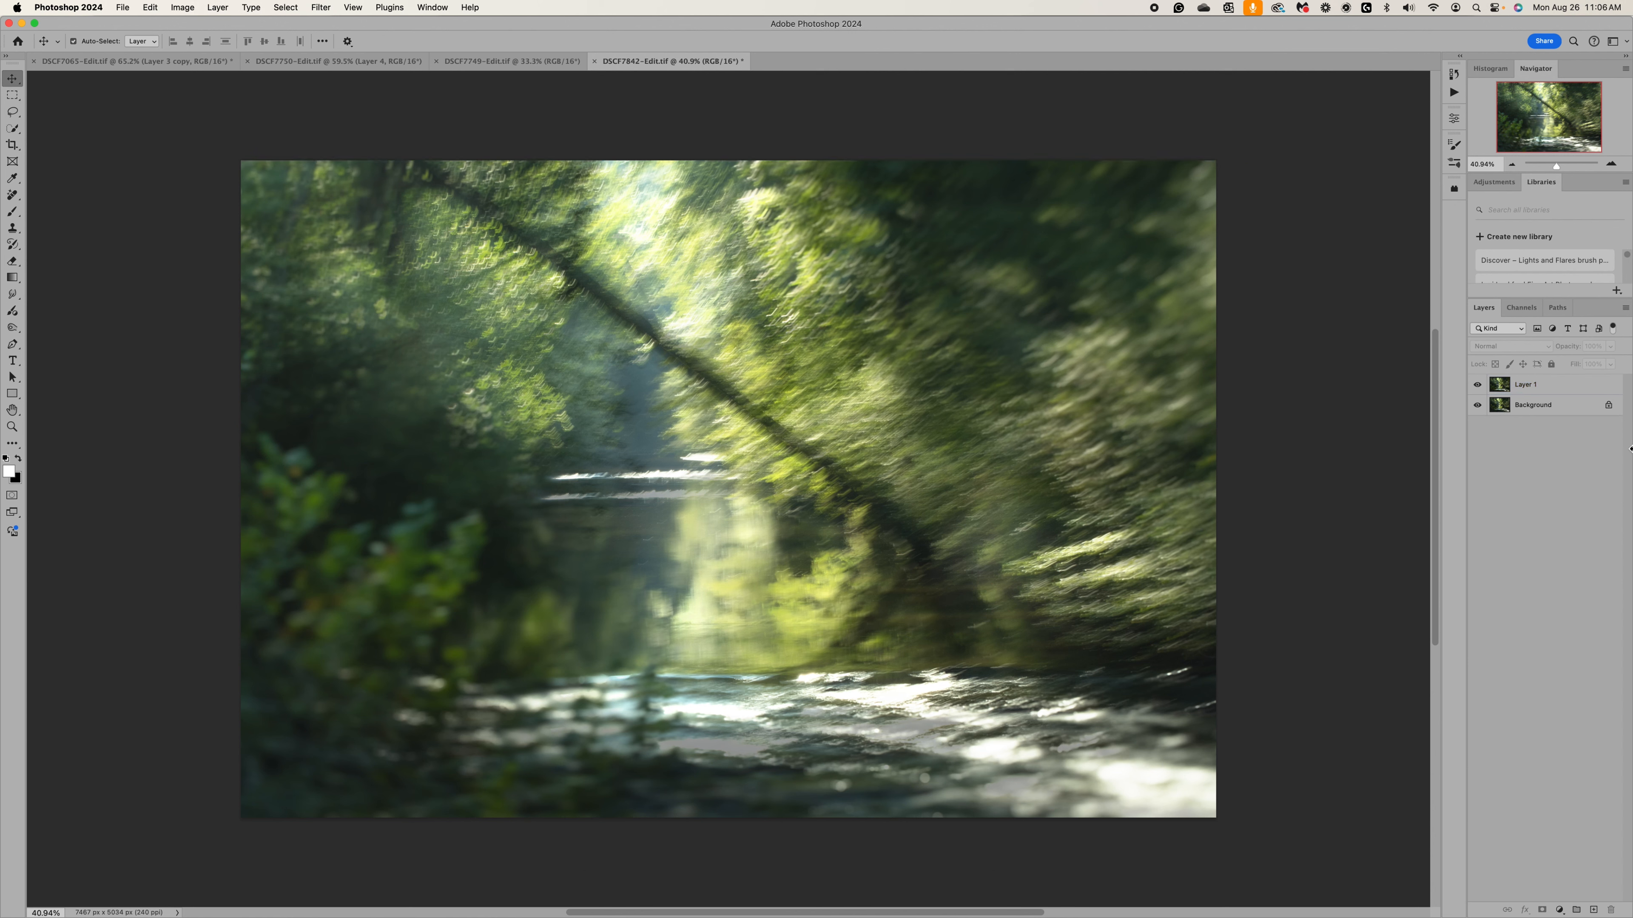
# Stamp the visible layers into a new layer above Layer 1, and convert the image to 8 Bits/Channel.
pyautogui.click(1548, 388)
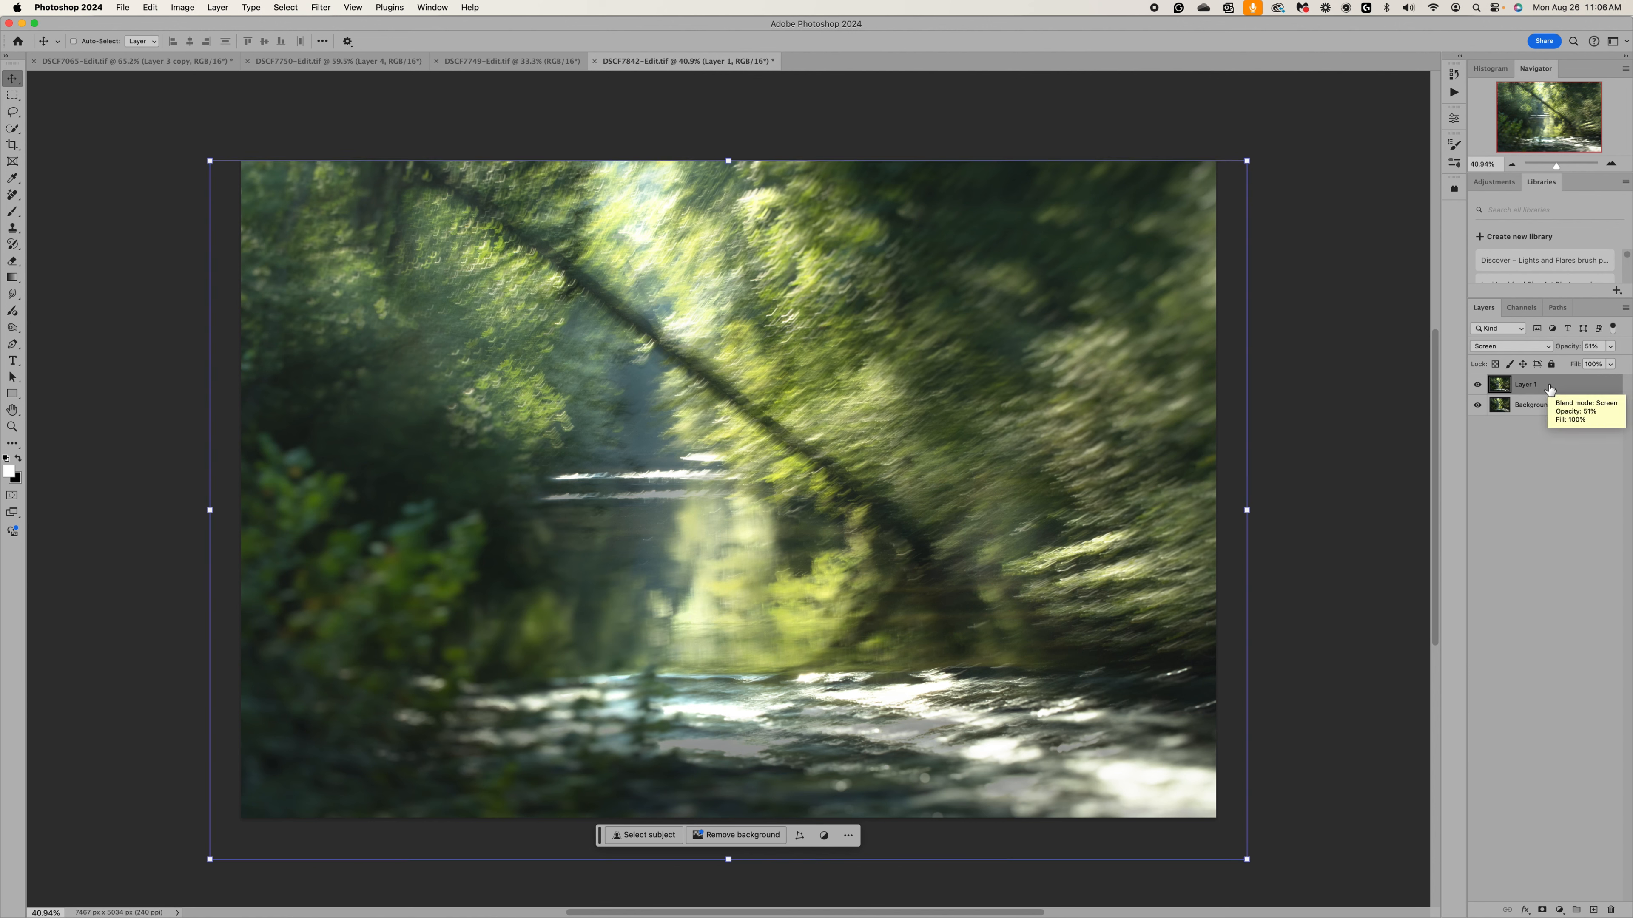
pyautogui.press('super+alt+shift+e')
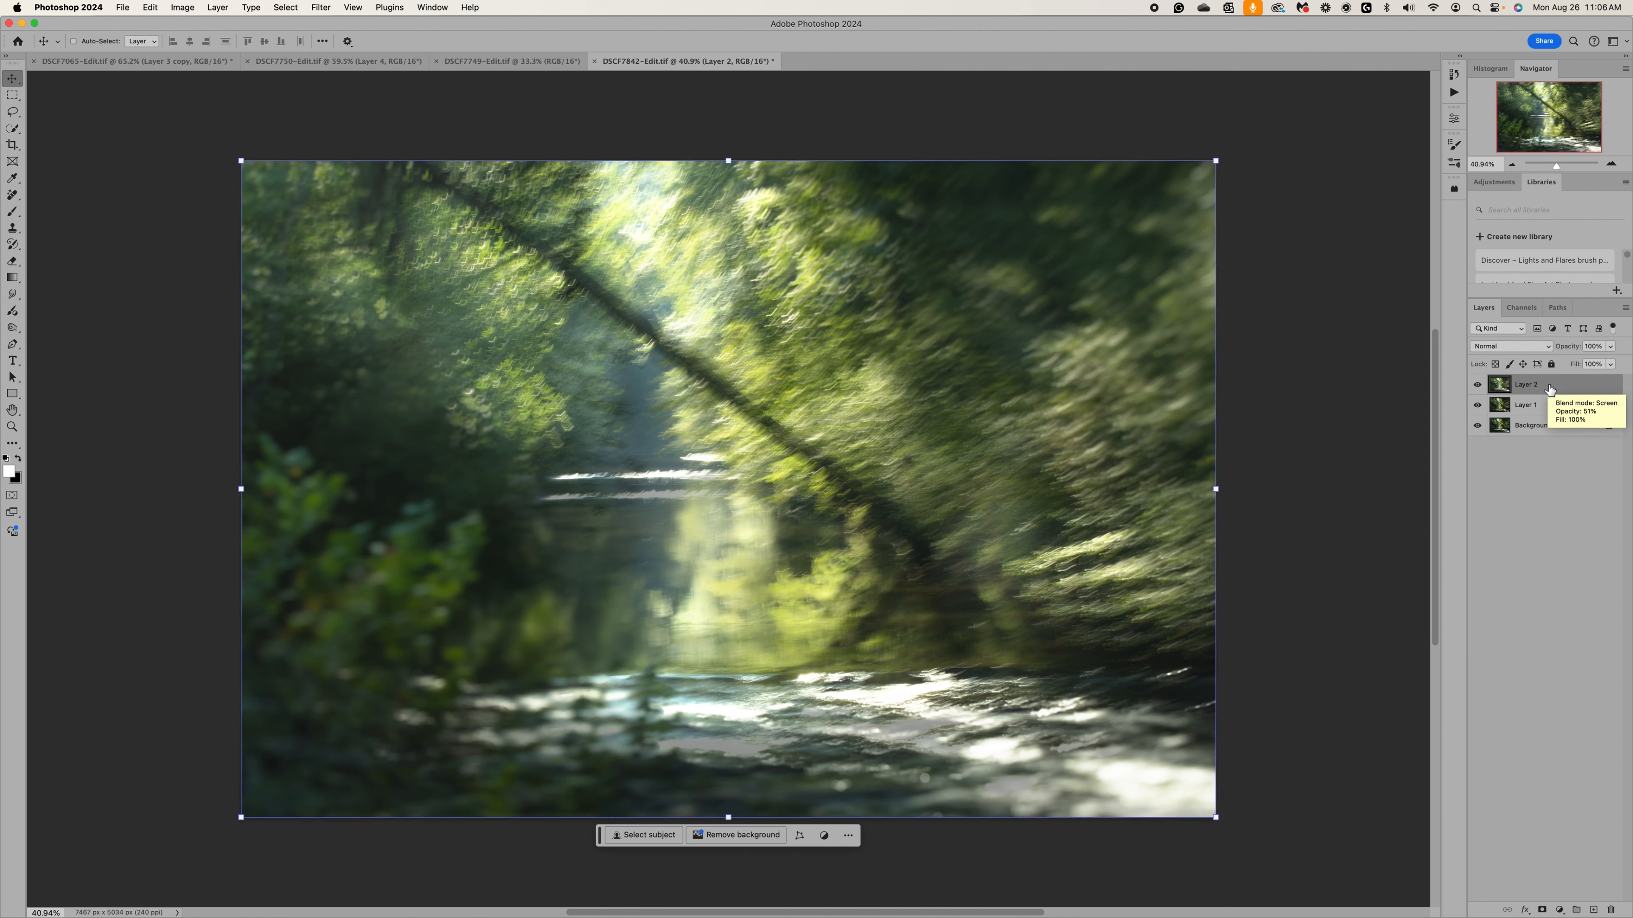
pyautogui.click(147, 9)
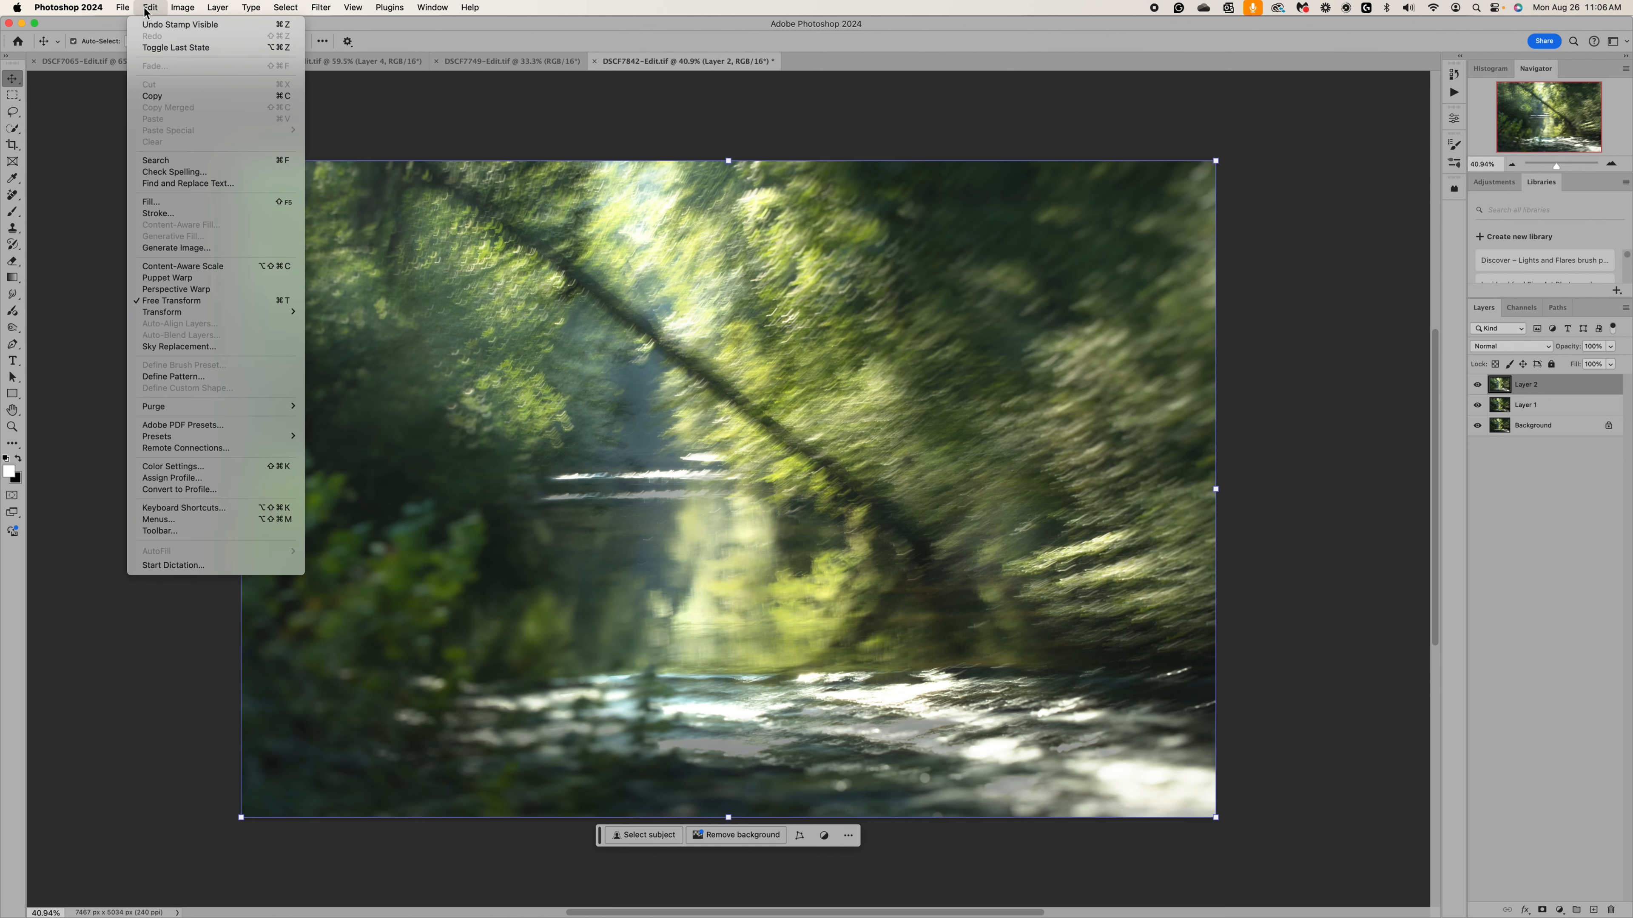
pyautogui.moveTo(192, 26)
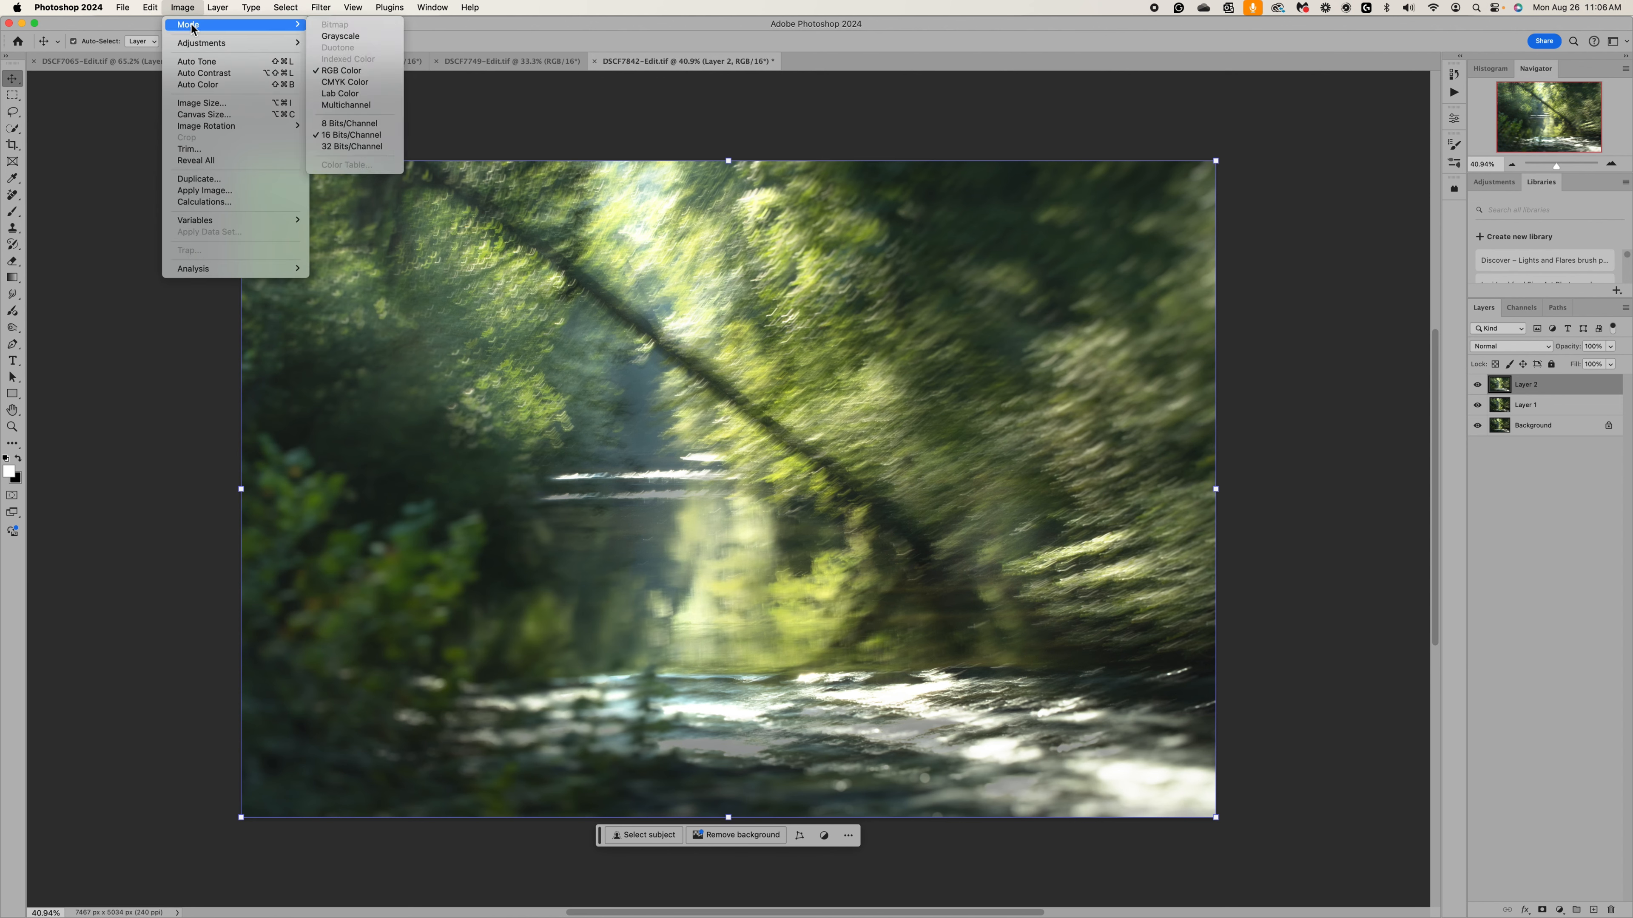
pyautogui.click(372, 122)
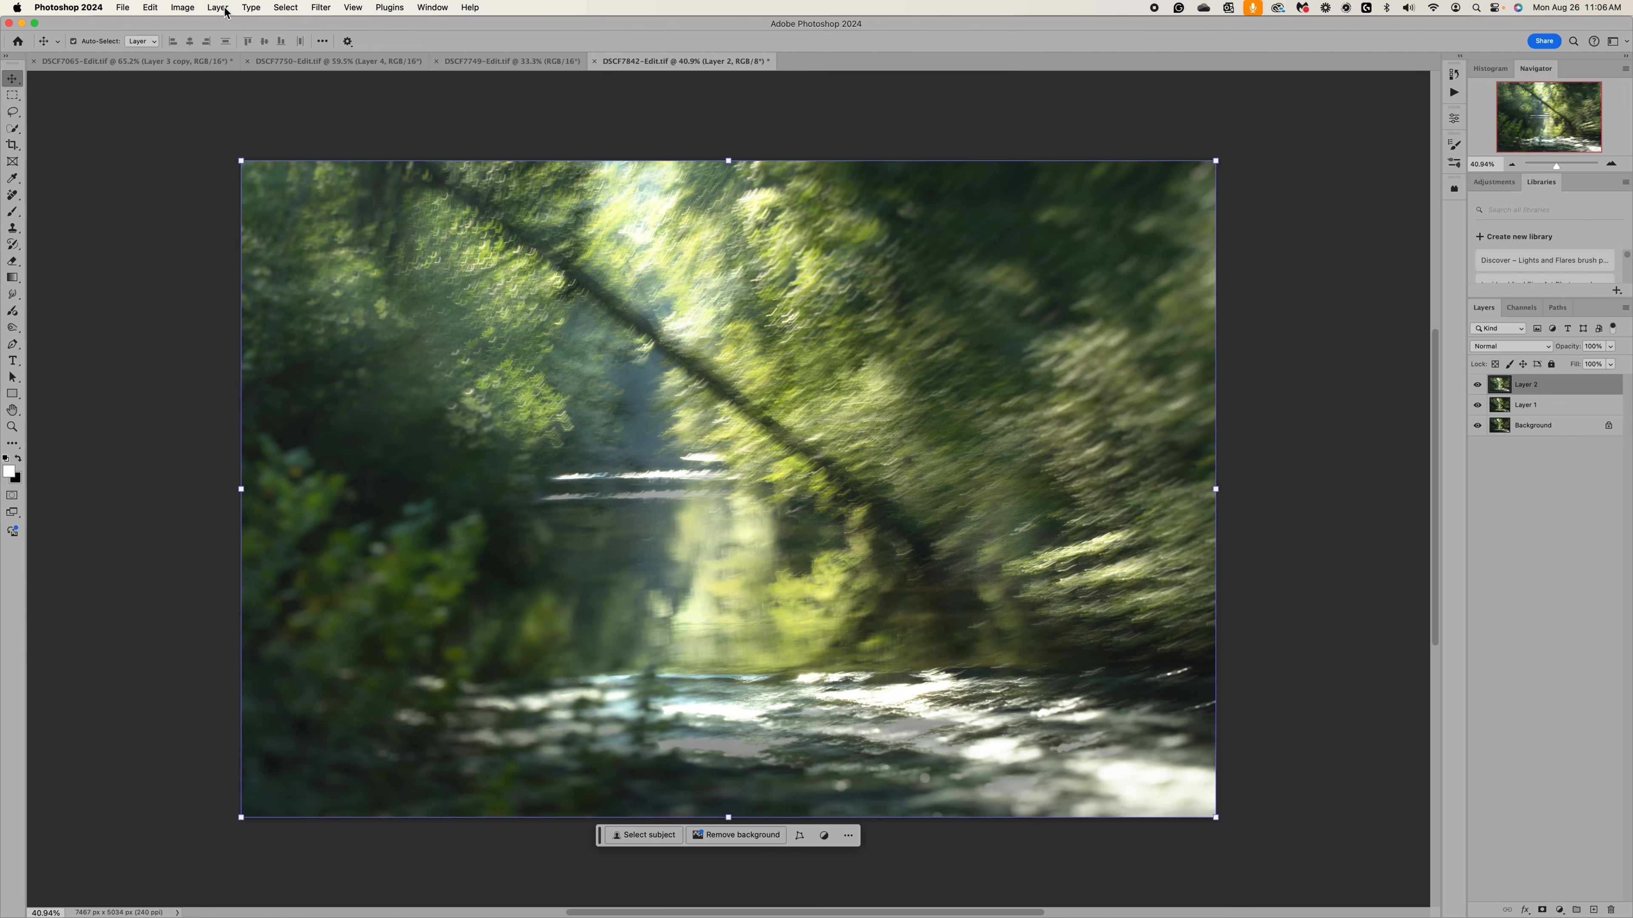
# Apply the Texturizer filter to the stamped layer with Canvas texture, Scaling 87%, Relief 4 and Bottom Left light.
pyautogui.click(325, 9)
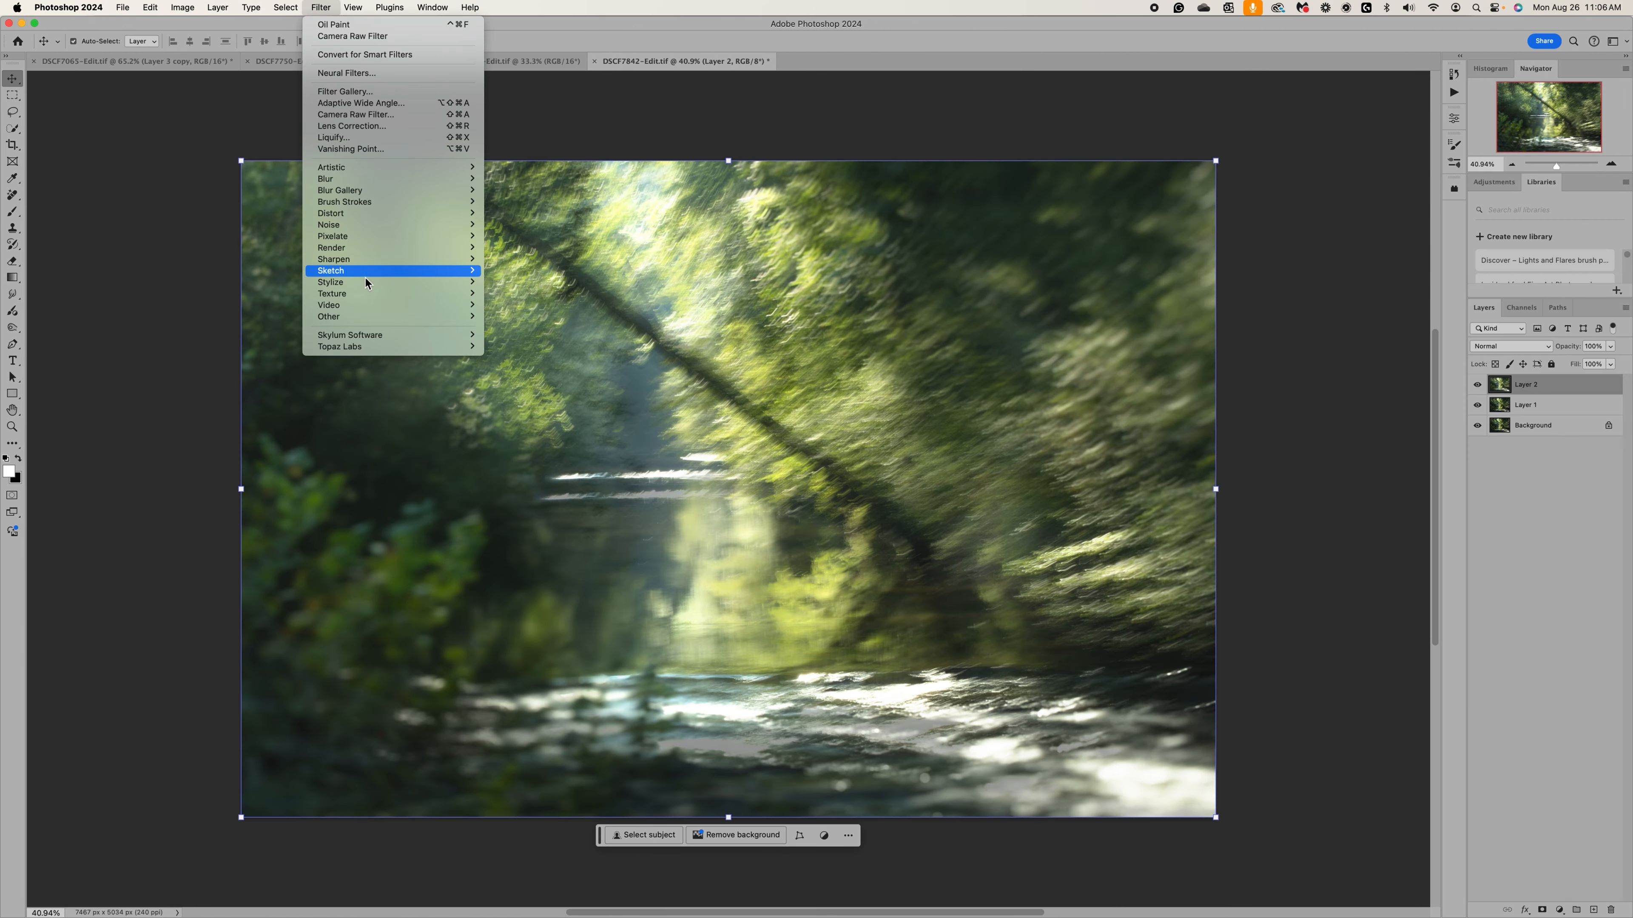
pyautogui.moveTo(363, 298)
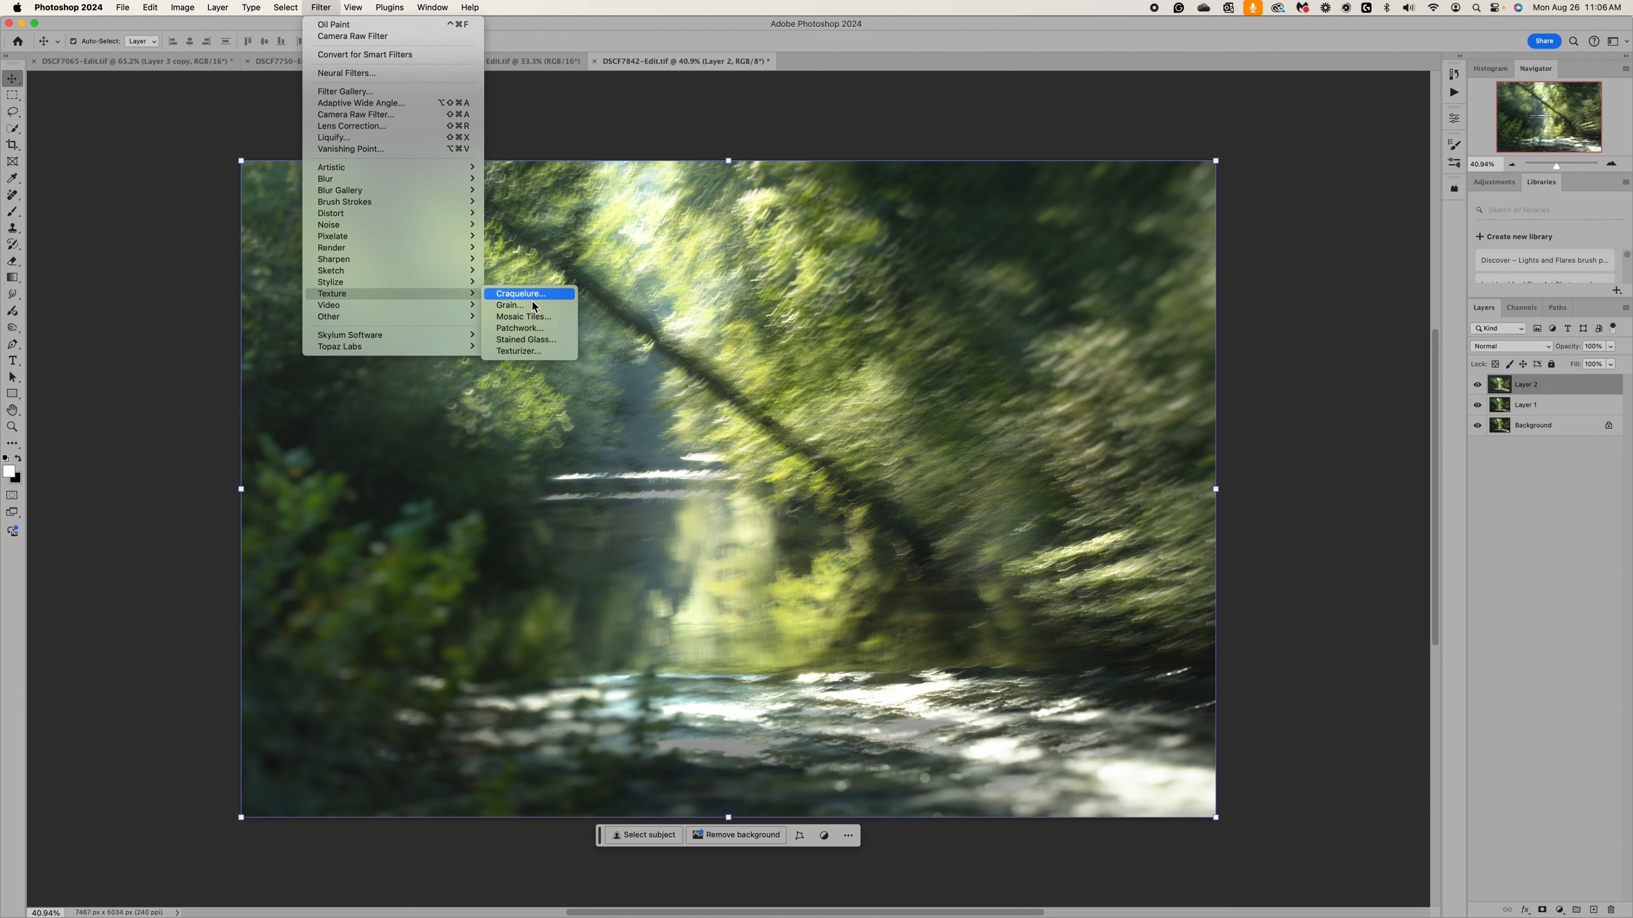
pyautogui.click(532, 352)
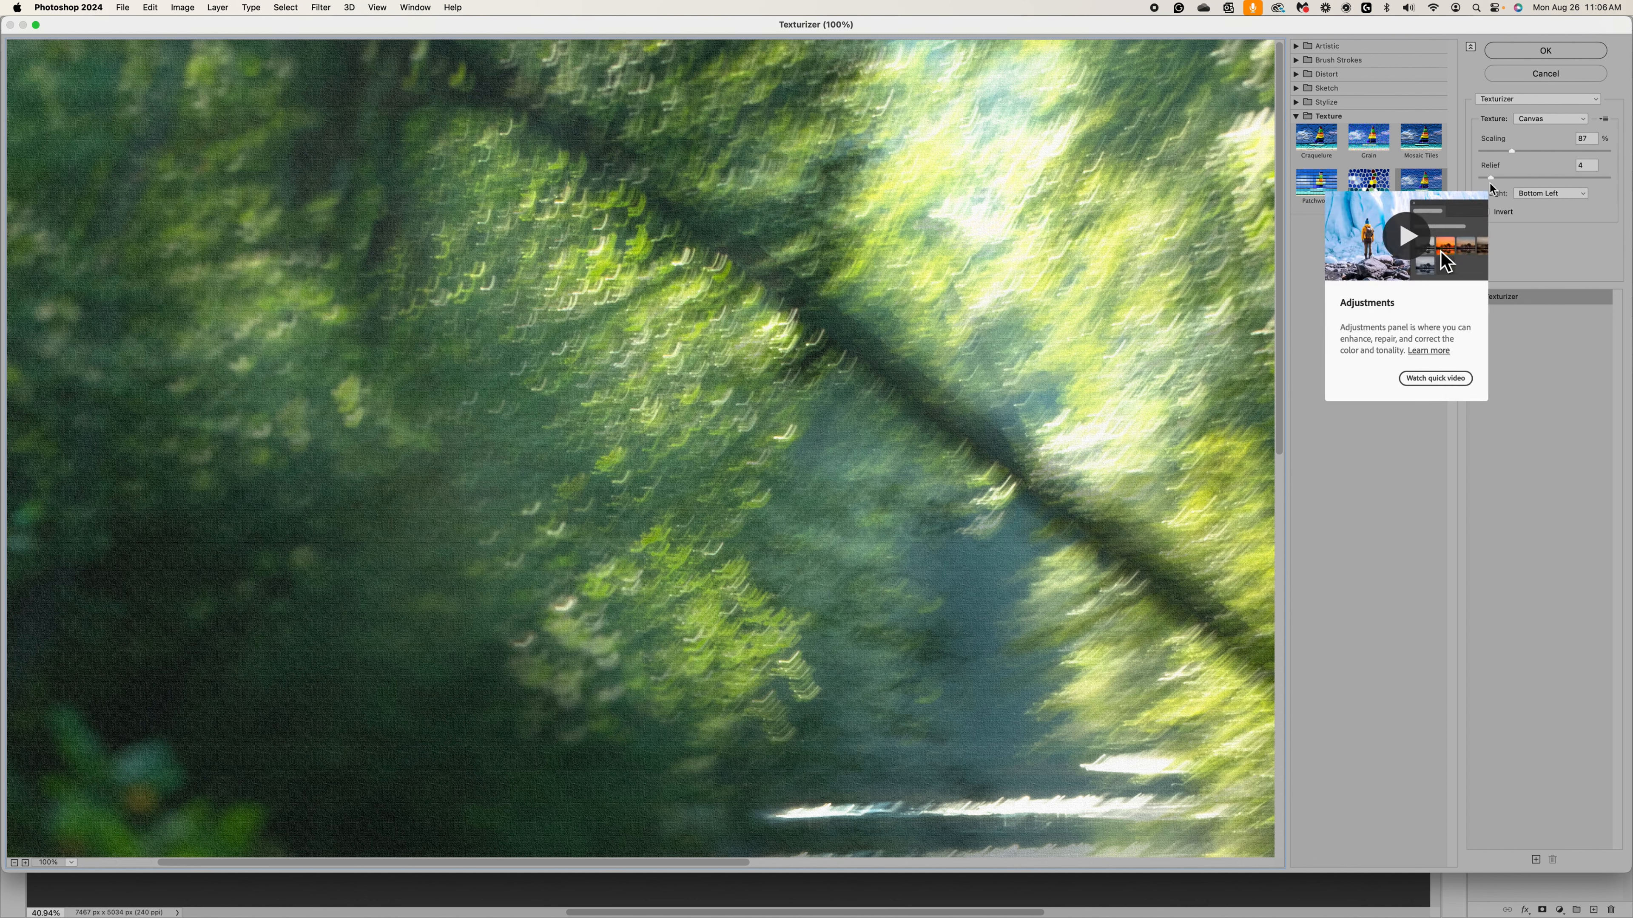
pyautogui.click(1568, 50)
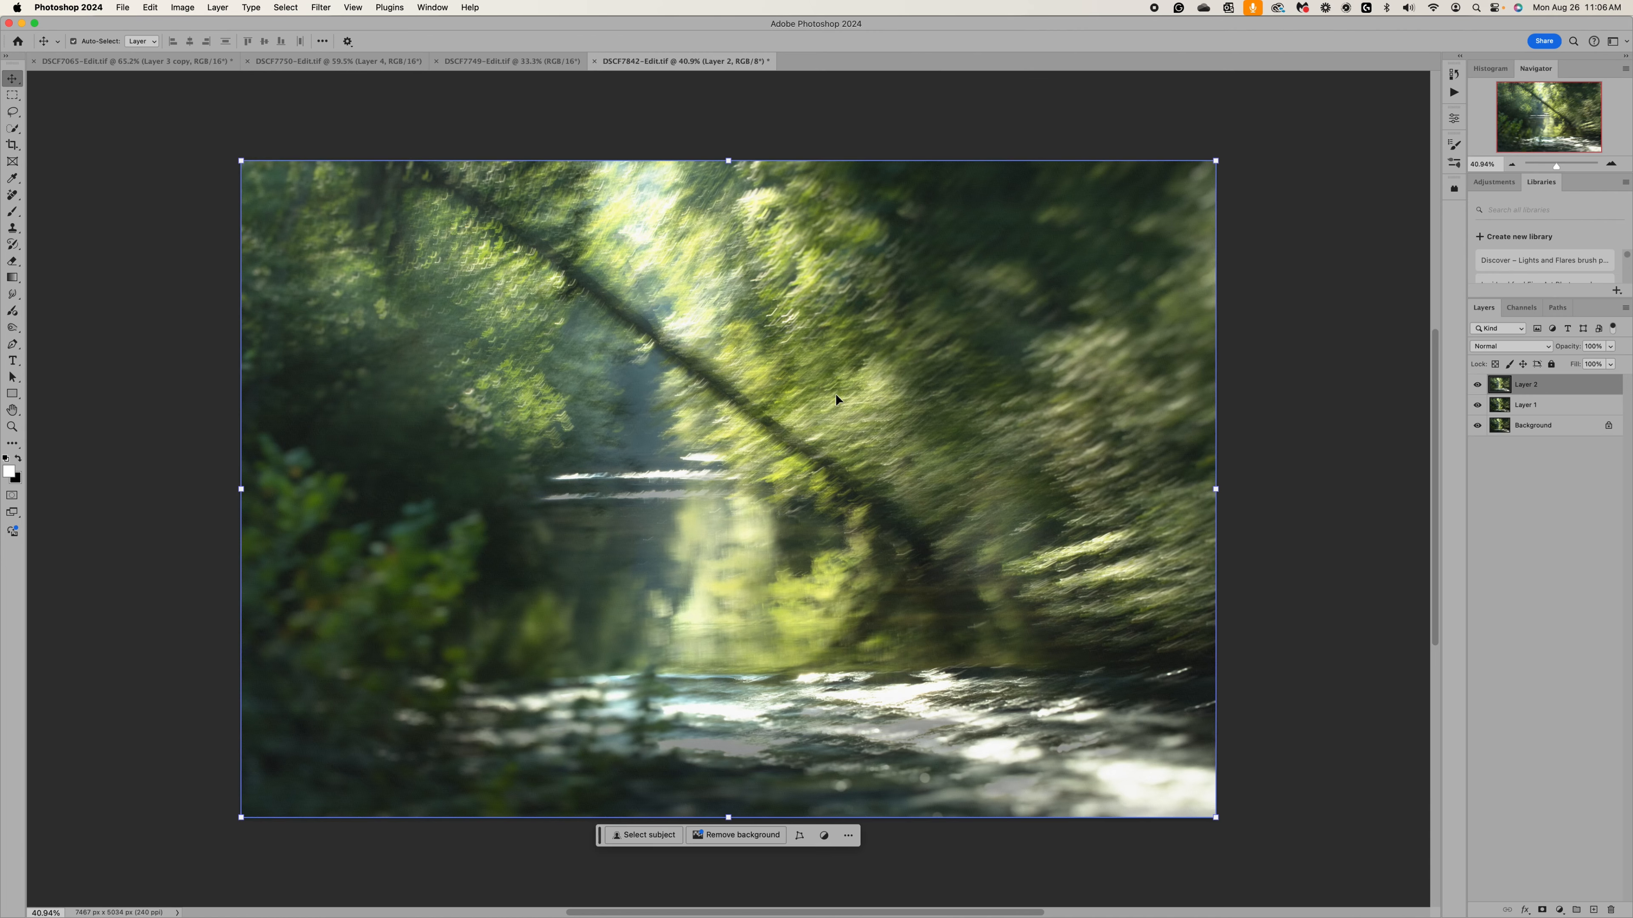
pyautogui.scroll(4, 835, 392)
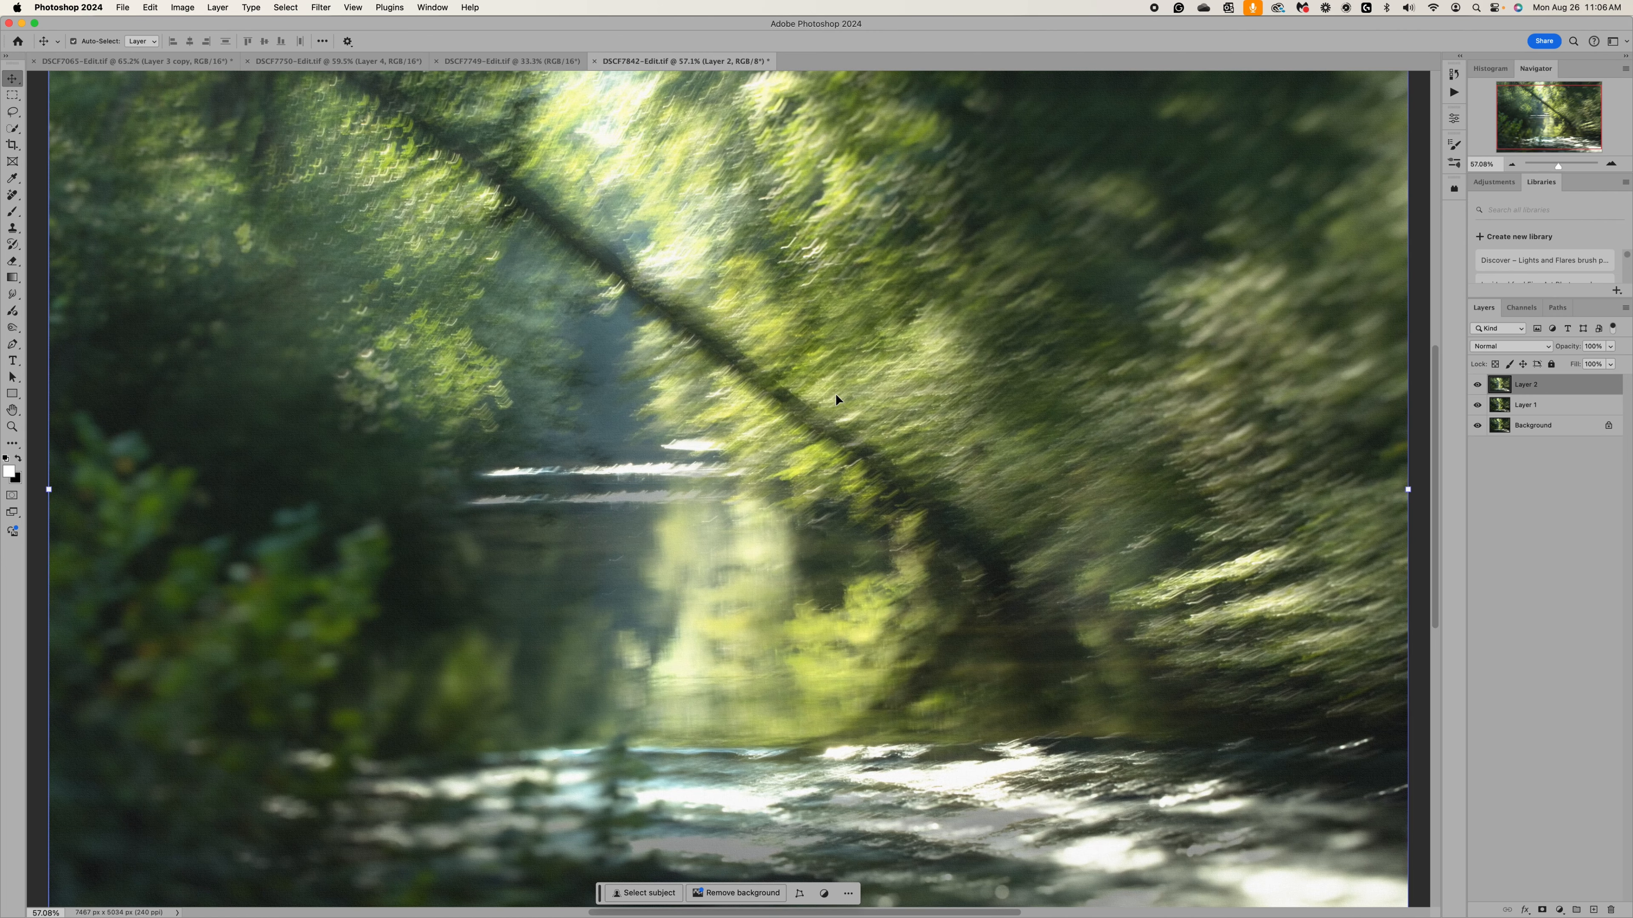
pyautogui.scroll(1, 835, 396)
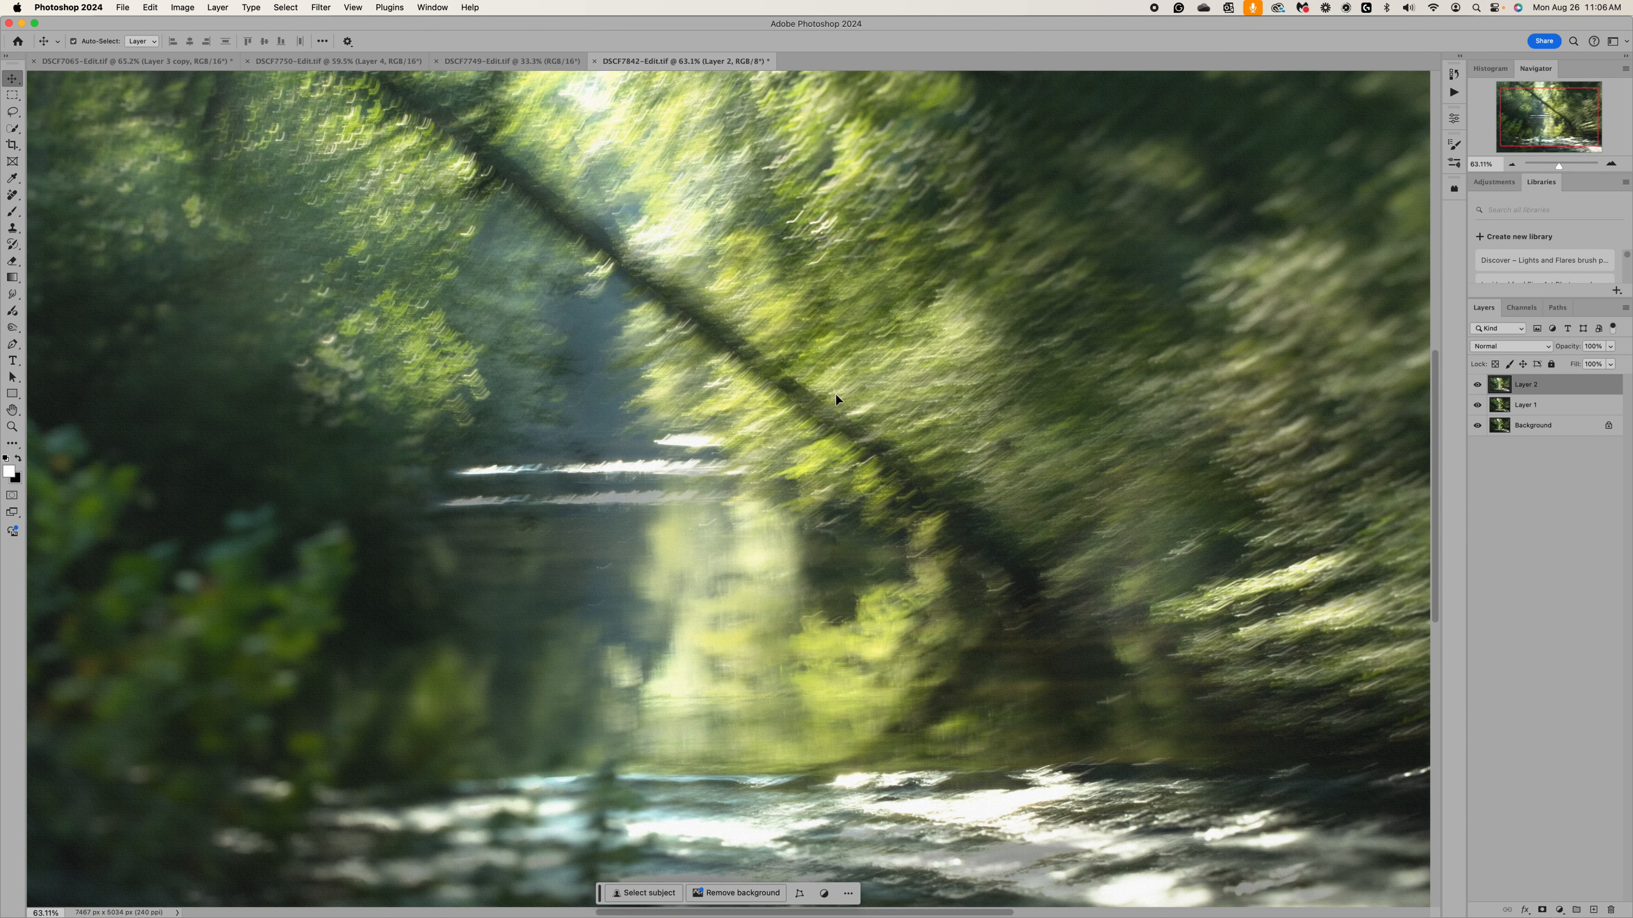
# Examine the canvas texture up close and across the whole image, check the blend settings of Layer 1 and Layer 2, and leave no layer selected.
pyautogui.scroll(2, 835, 393)
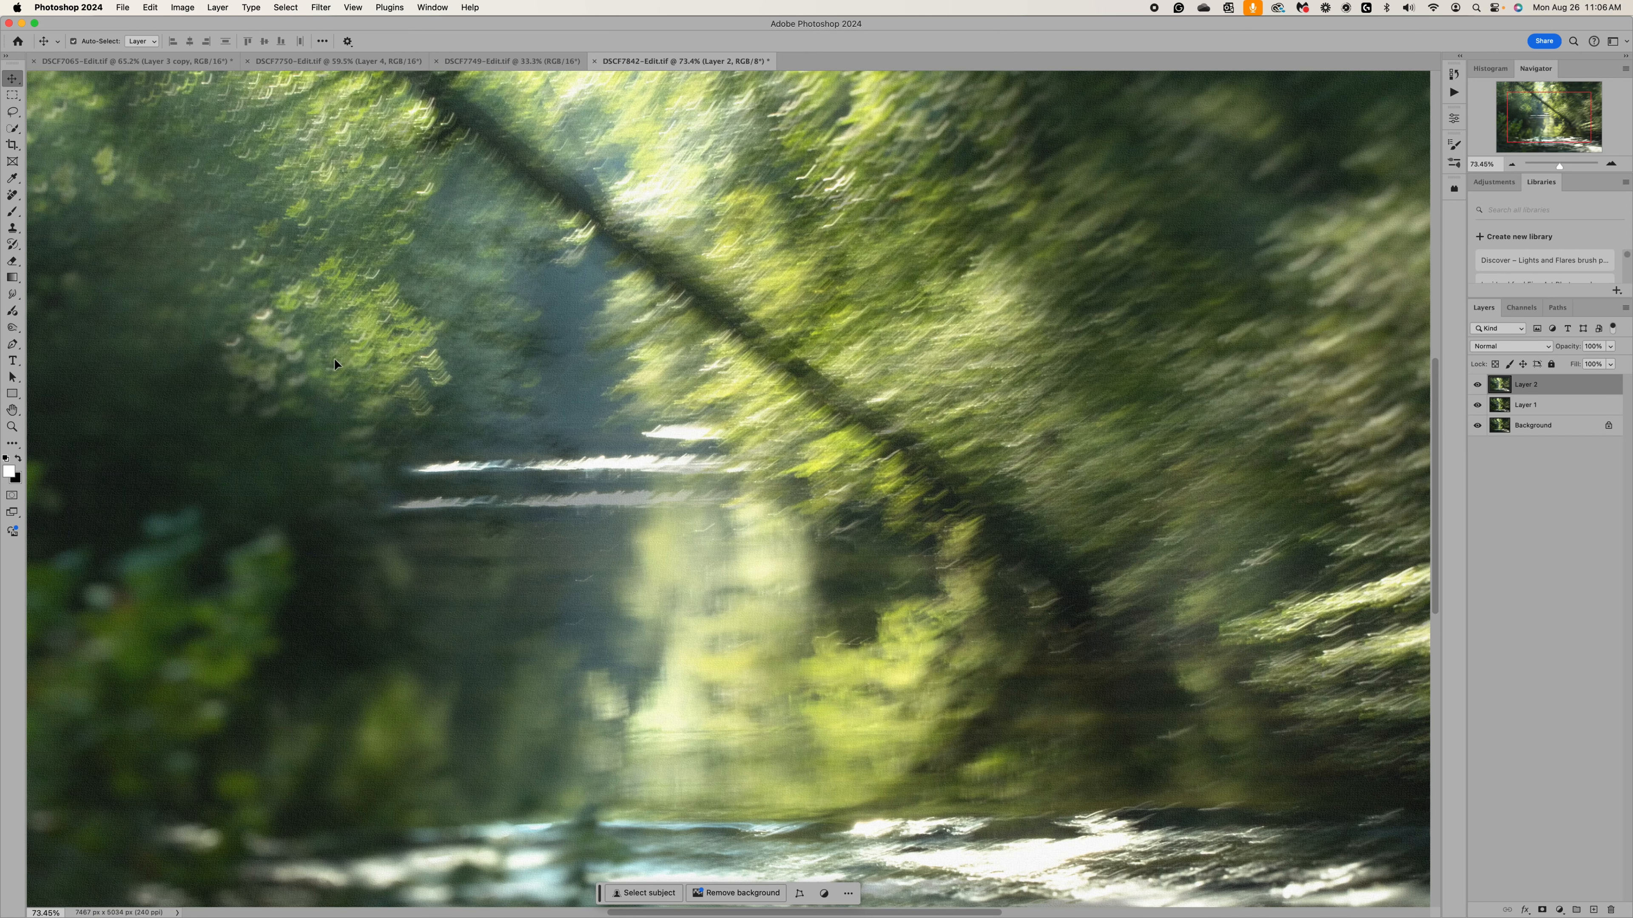
pyautogui.scroll(-3, 1159, 454)
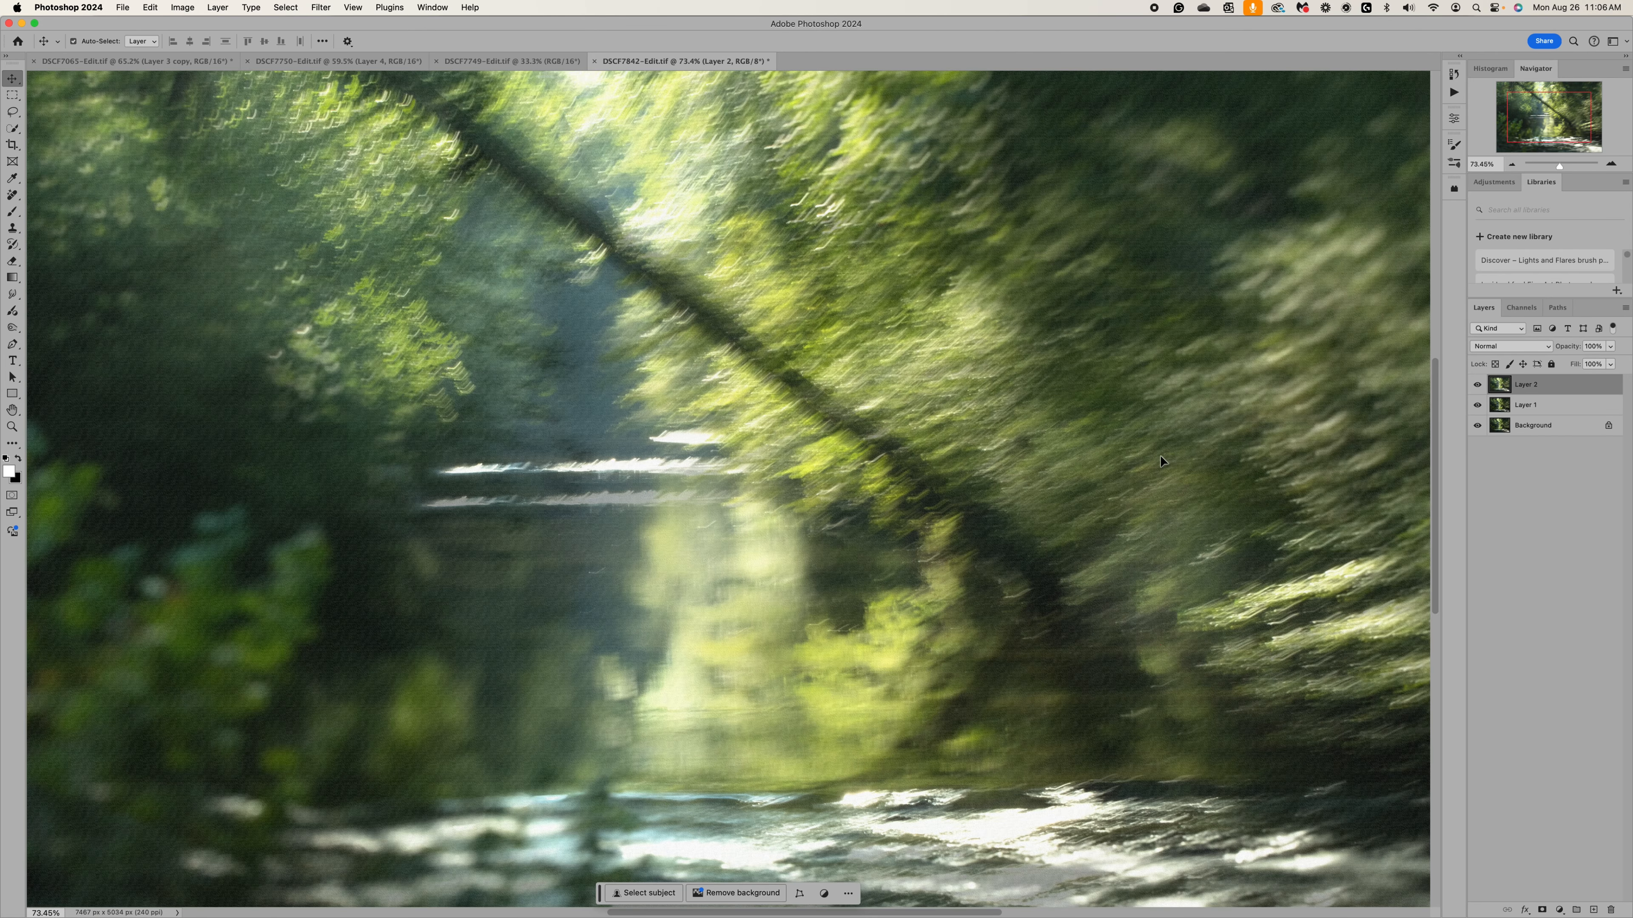
pyautogui.scroll(-2, 1159, 454)
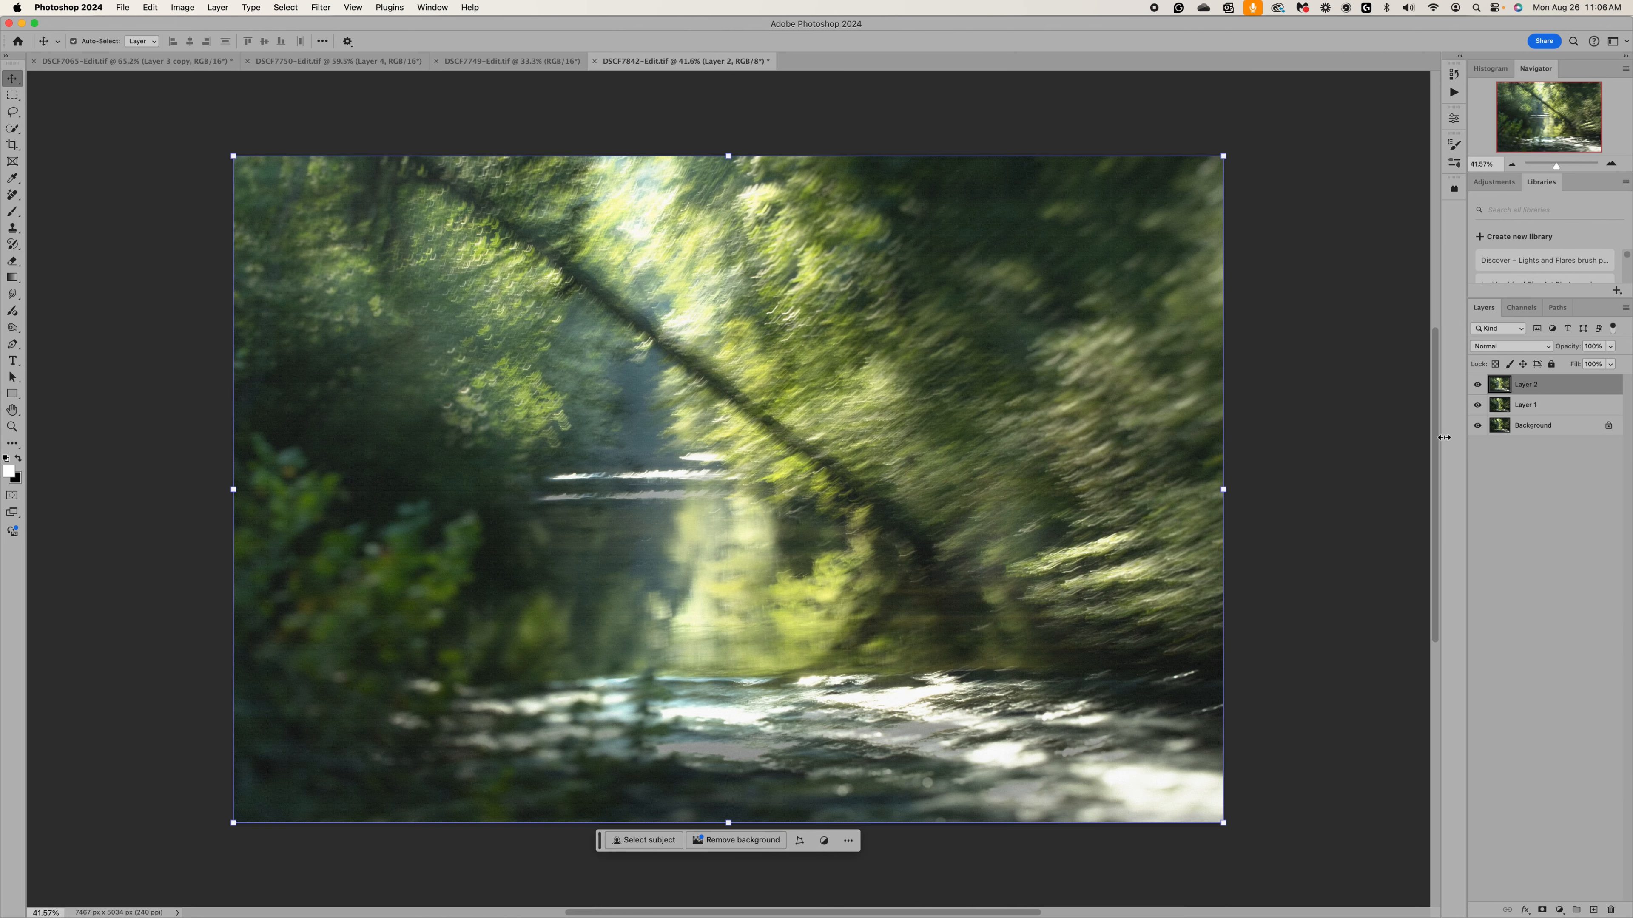
pyautogui.click(1377, 443)
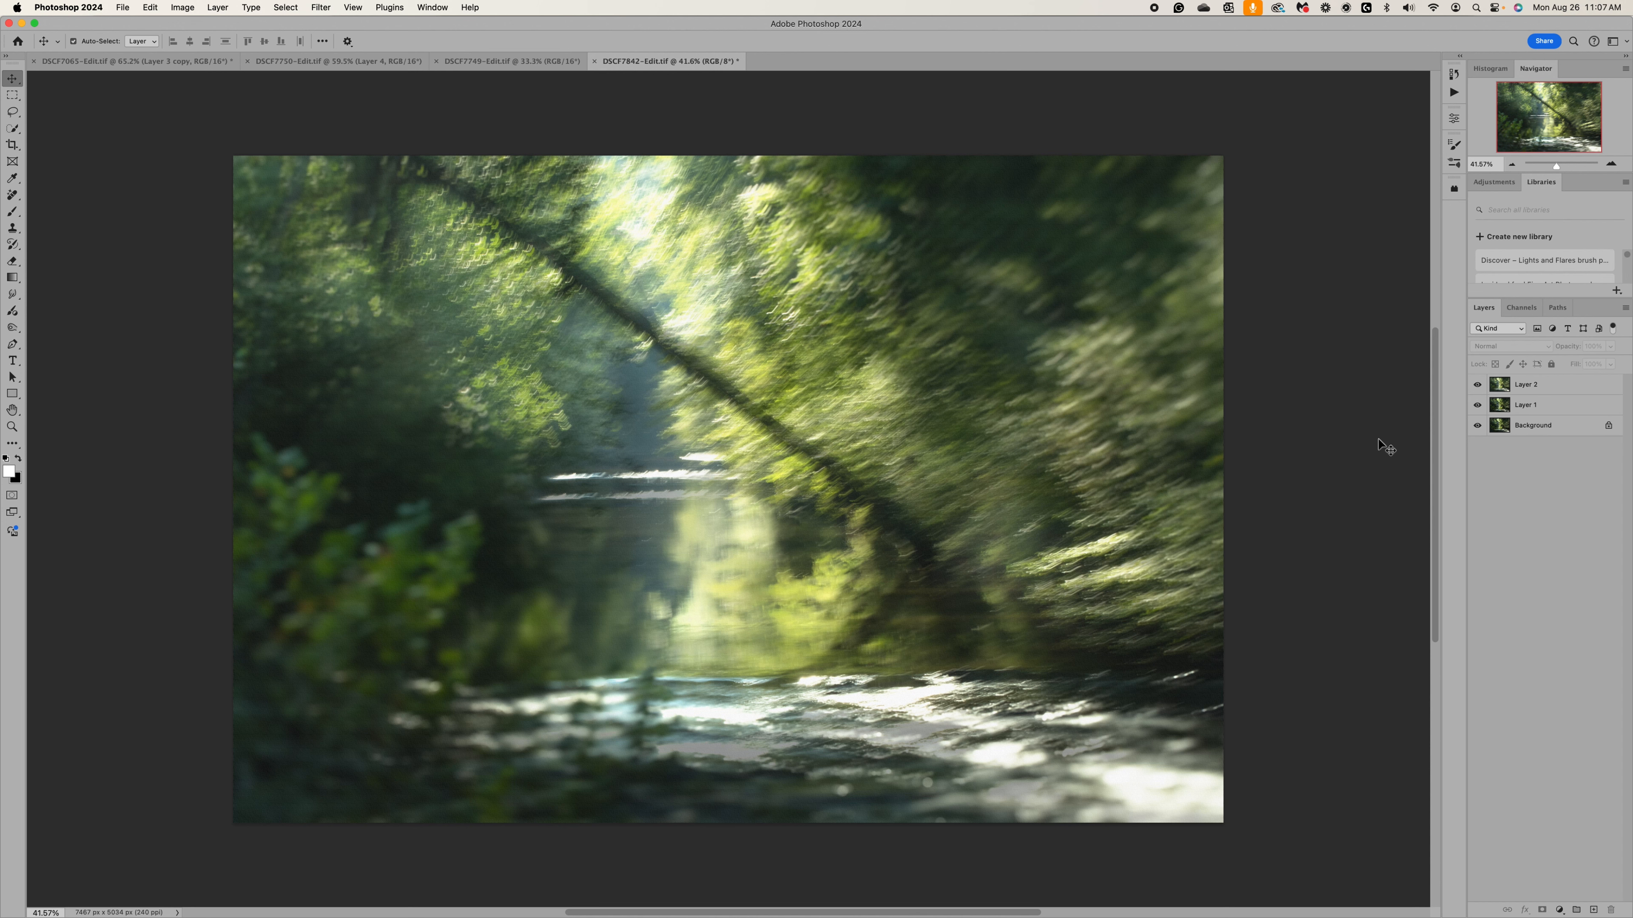
pyautogui.click(1498, 410)
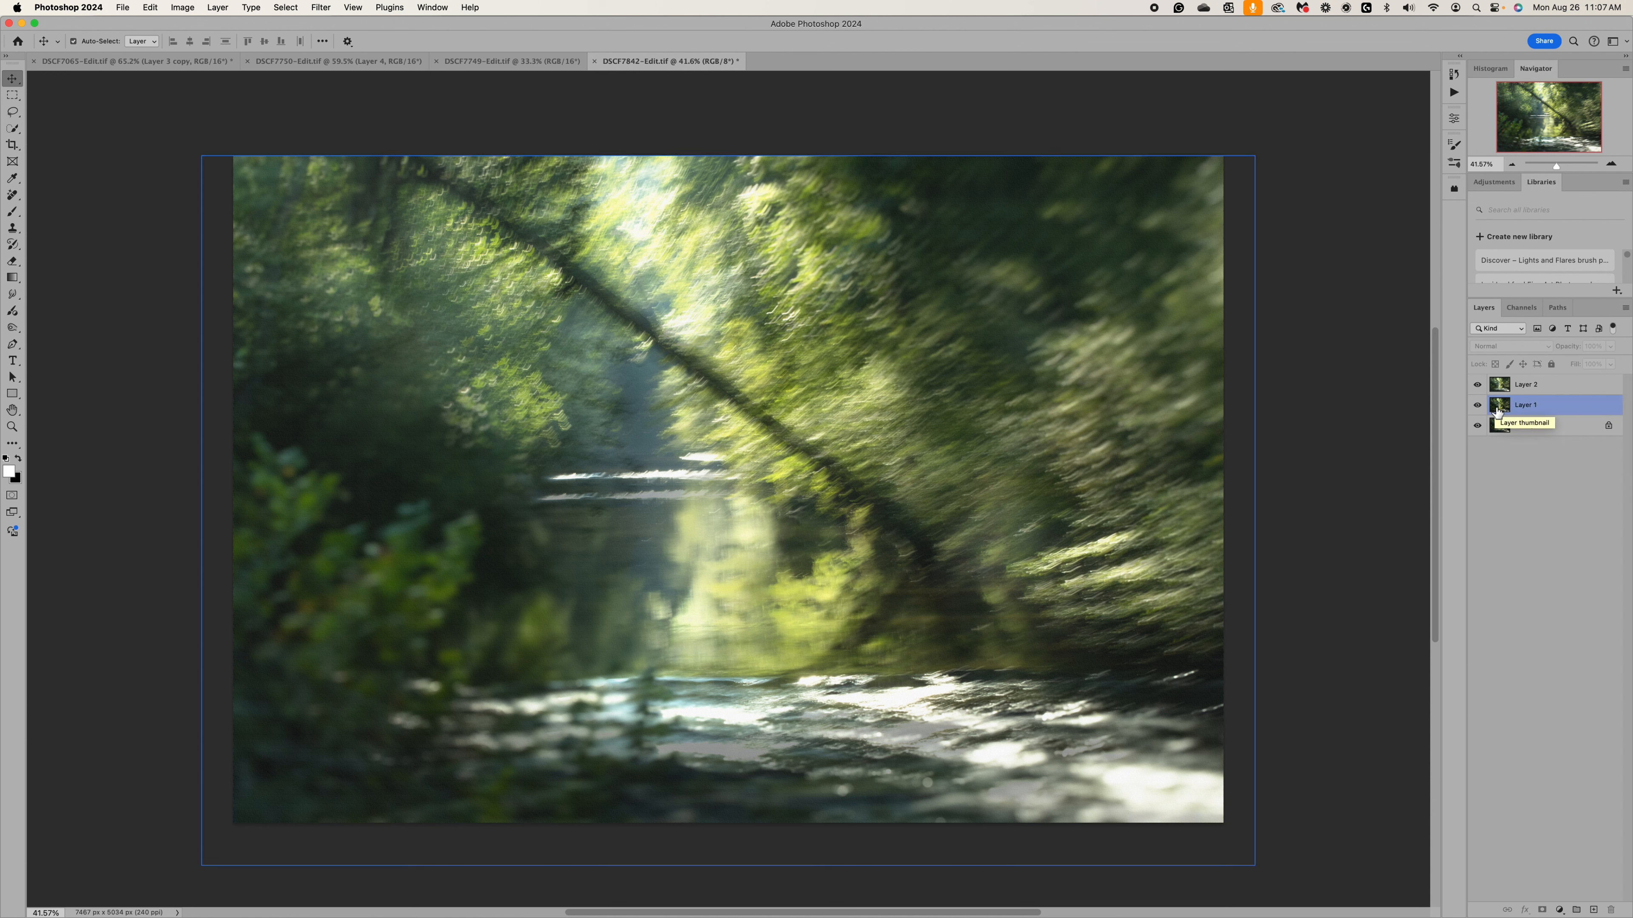
pyautogui.click(1498, 412)
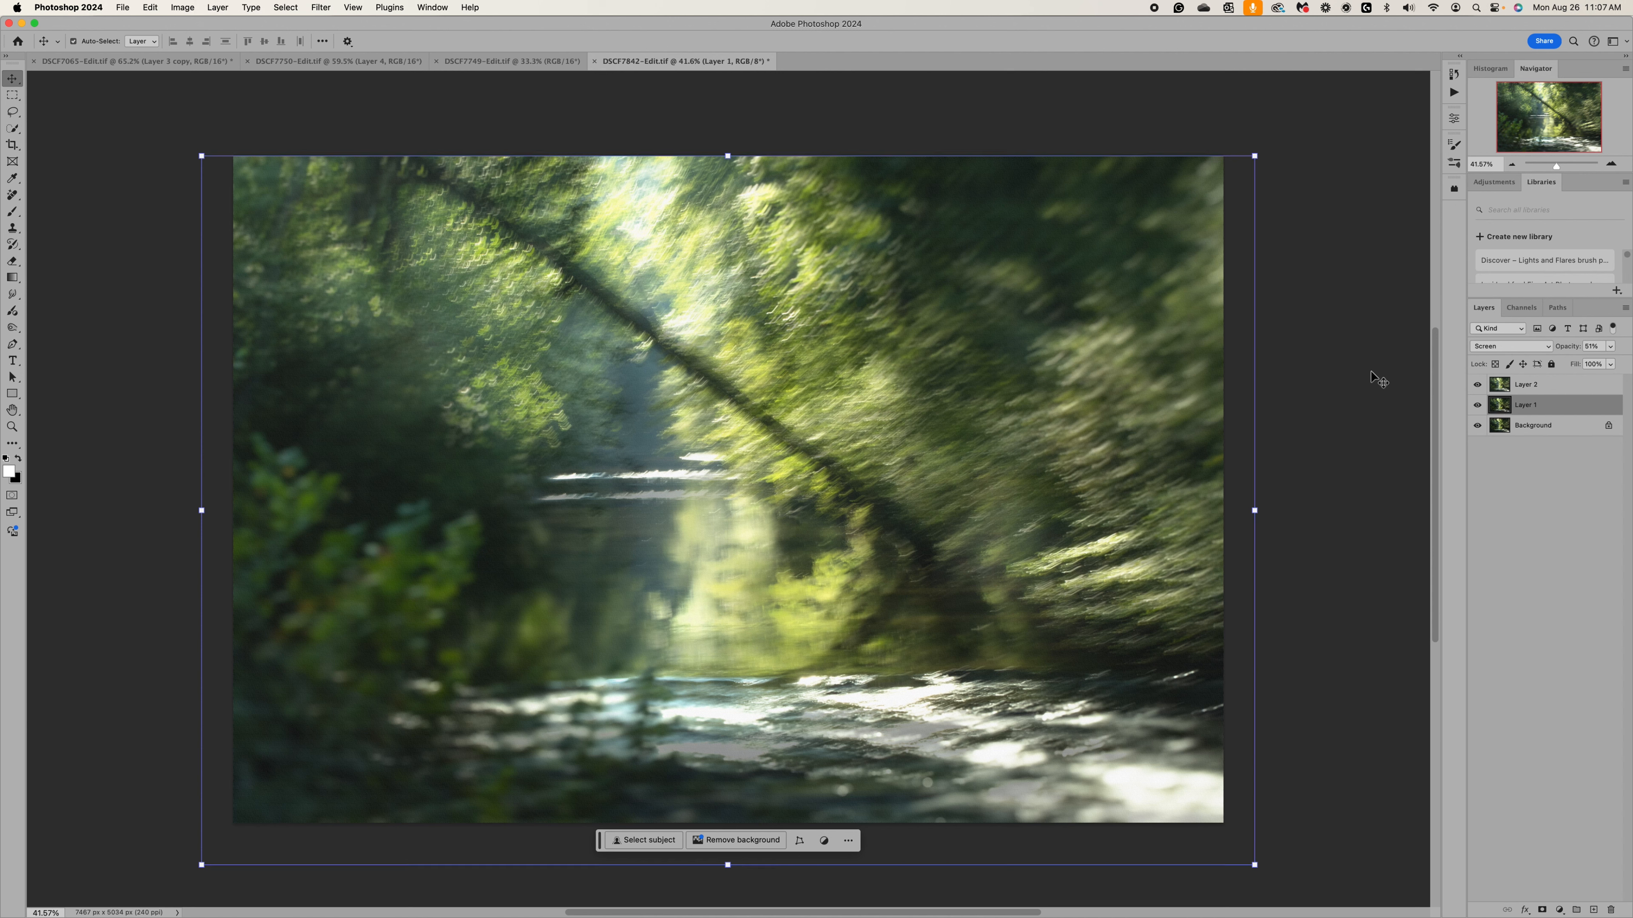
pyautogui.click(1500, 386)
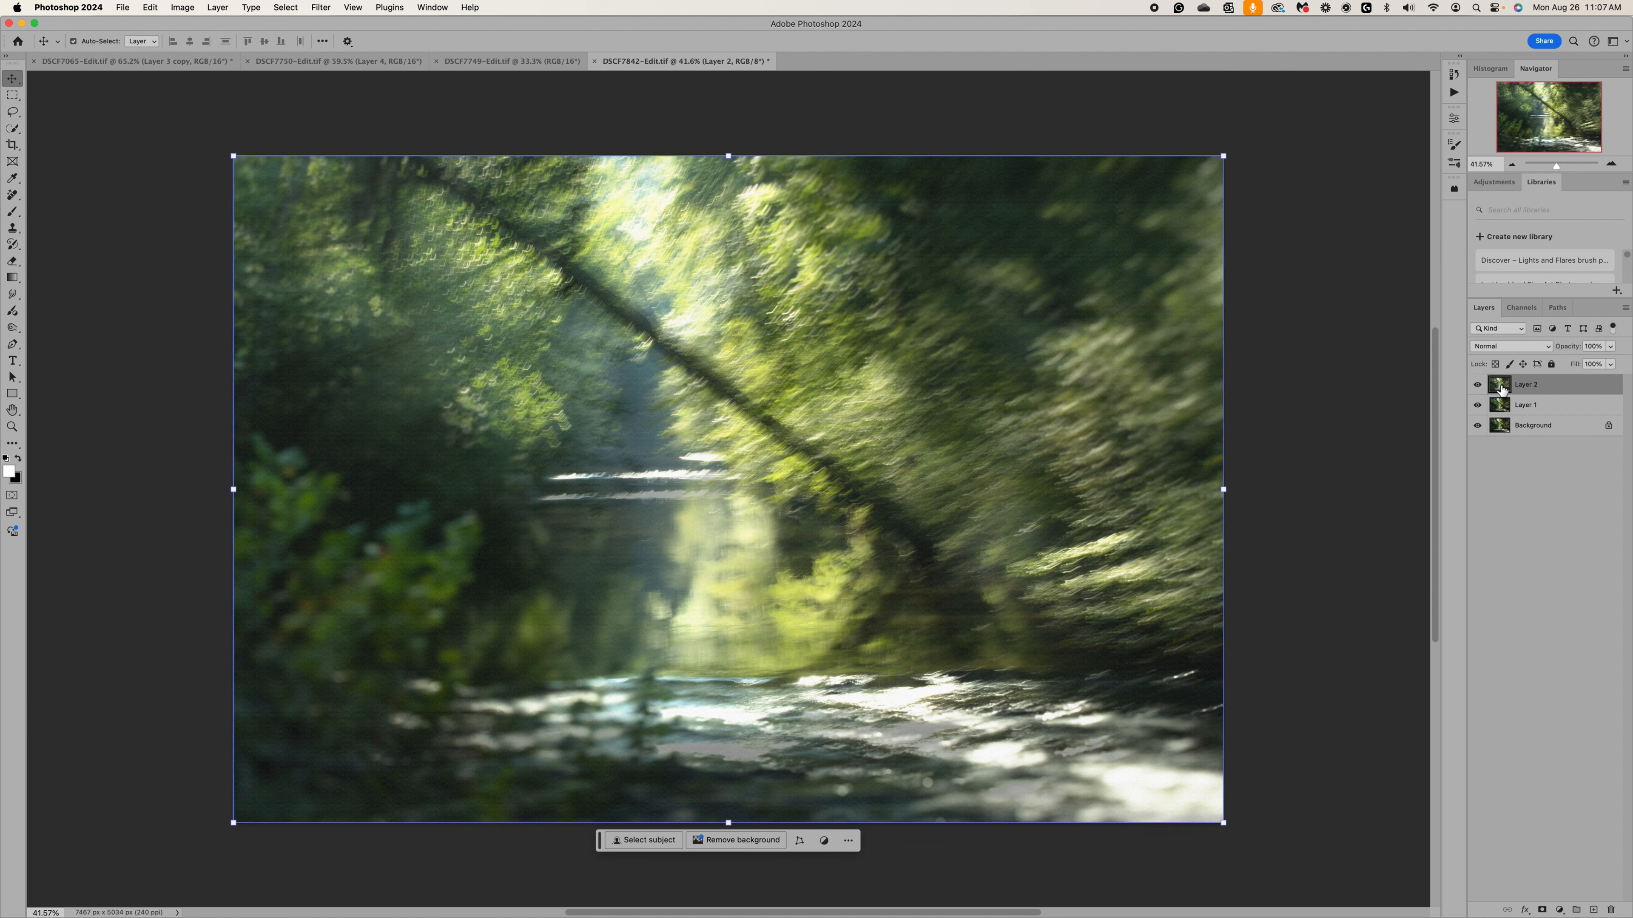
pyautogui.click(1530, 539)
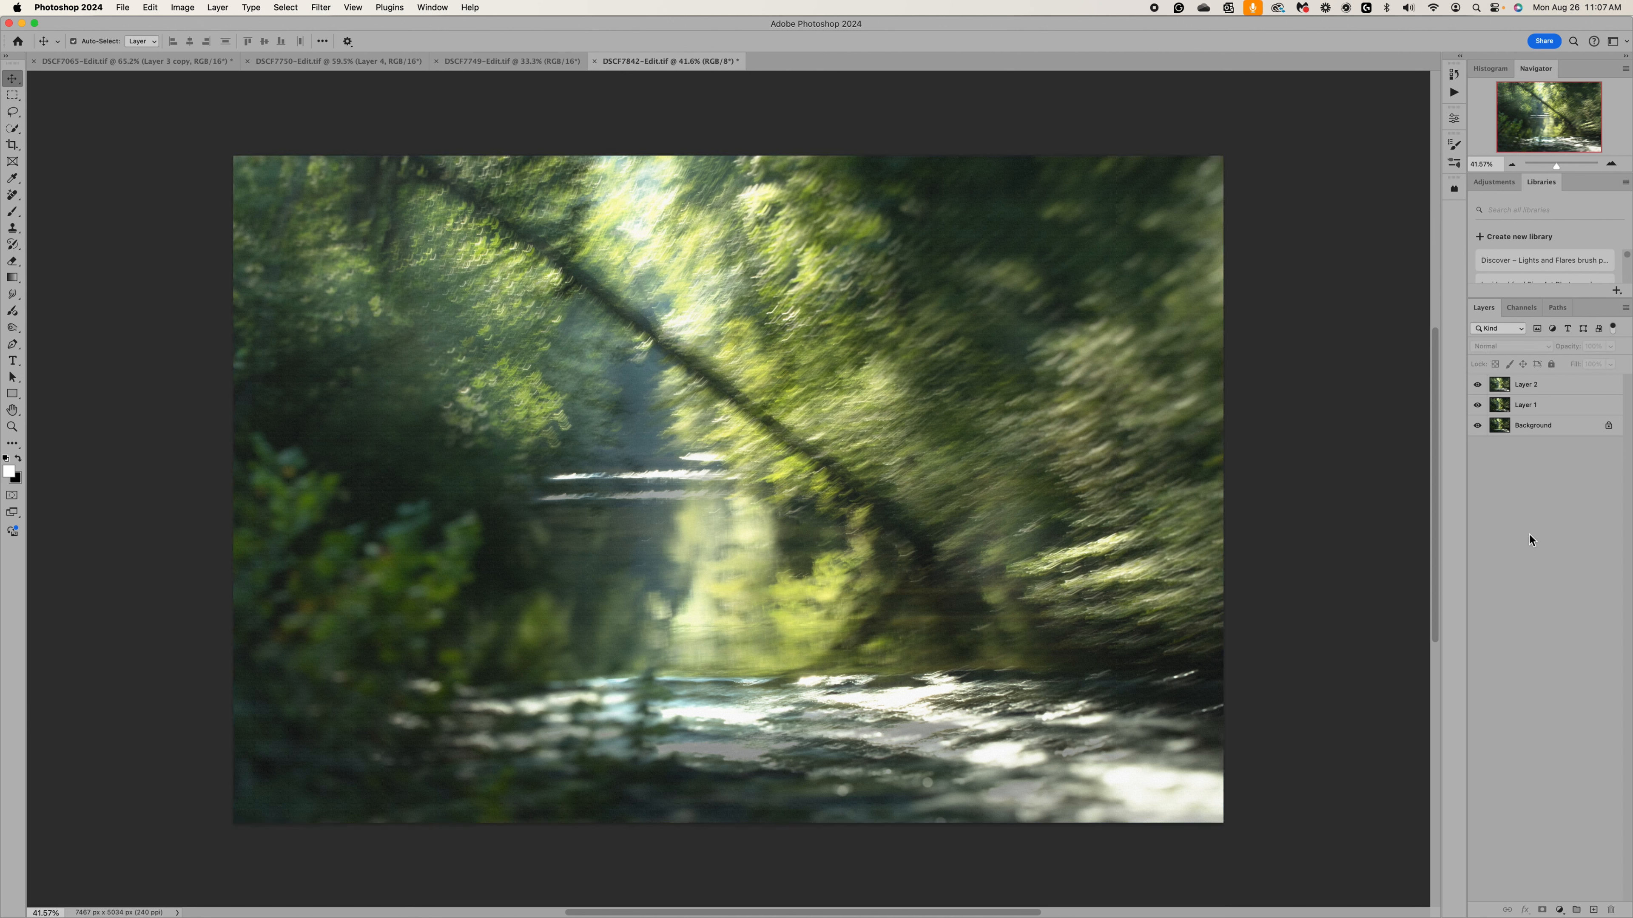